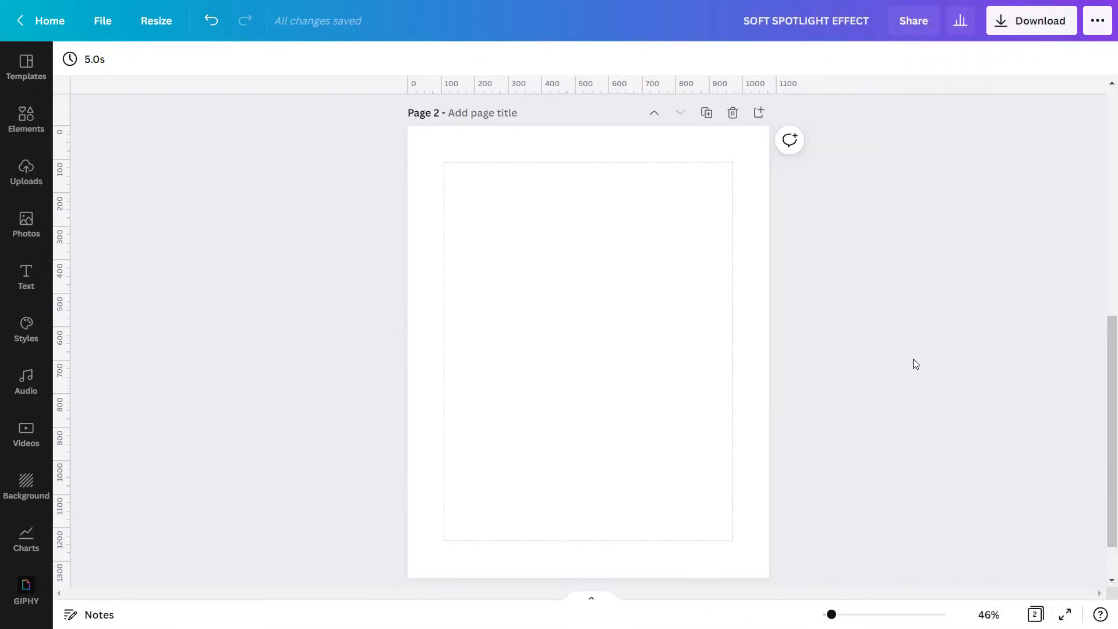
# Add the uploaded photo of the man on the stool to page 2 and set it as the page background.
pyautogui.click(27, 181)
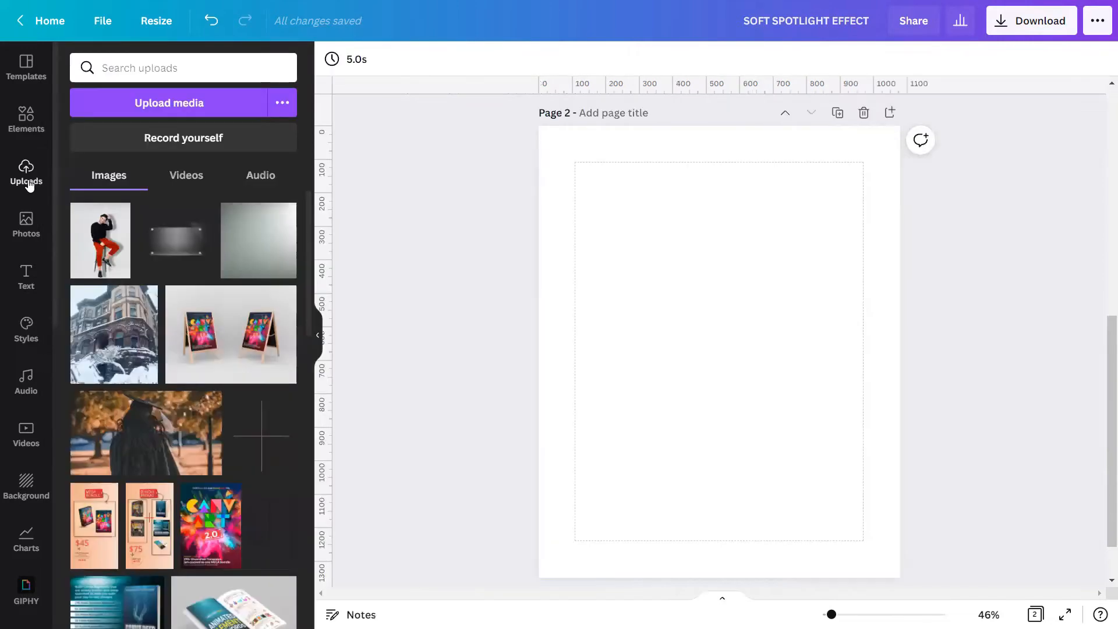
pyautogui.click(110, 239)
pyautogui.click(317, 335)
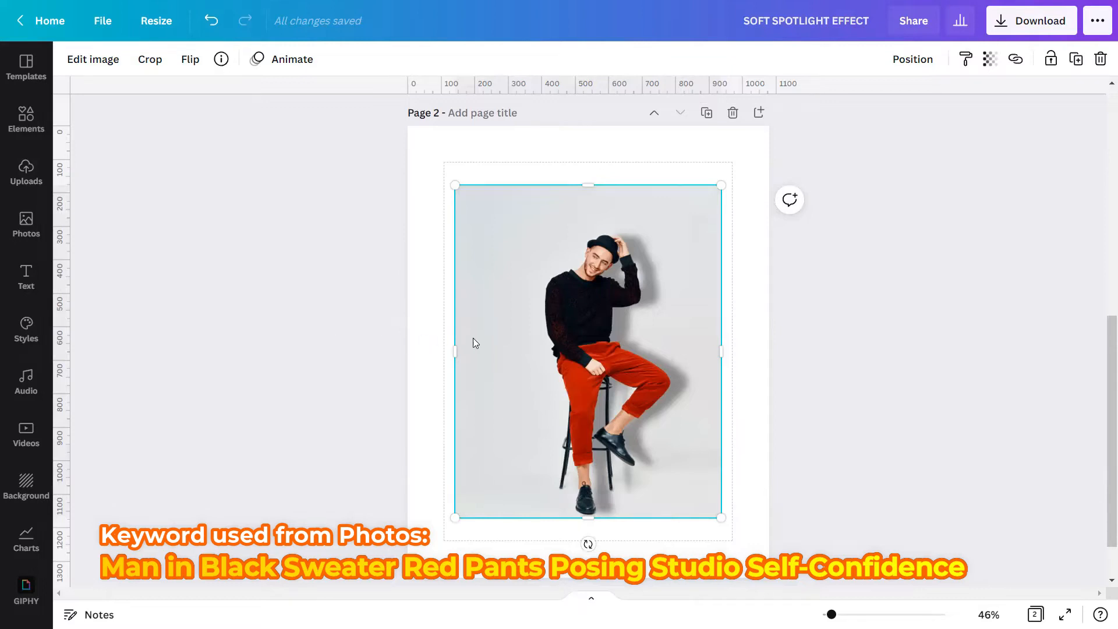
pyautogui.rightClick(571, 349)
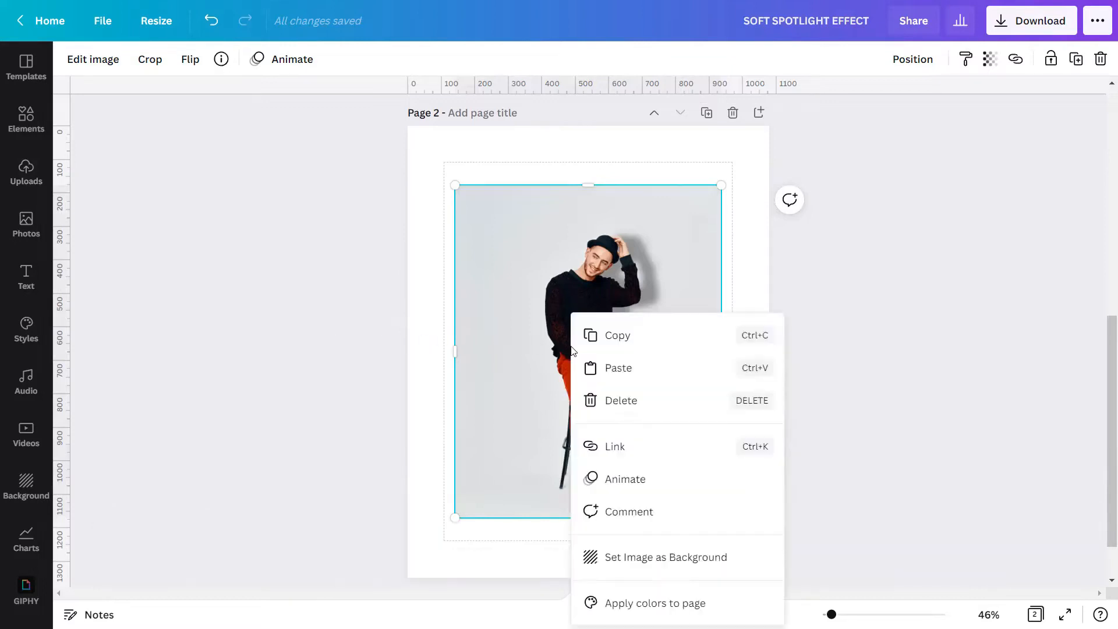
pyautogui.click(644, 557)
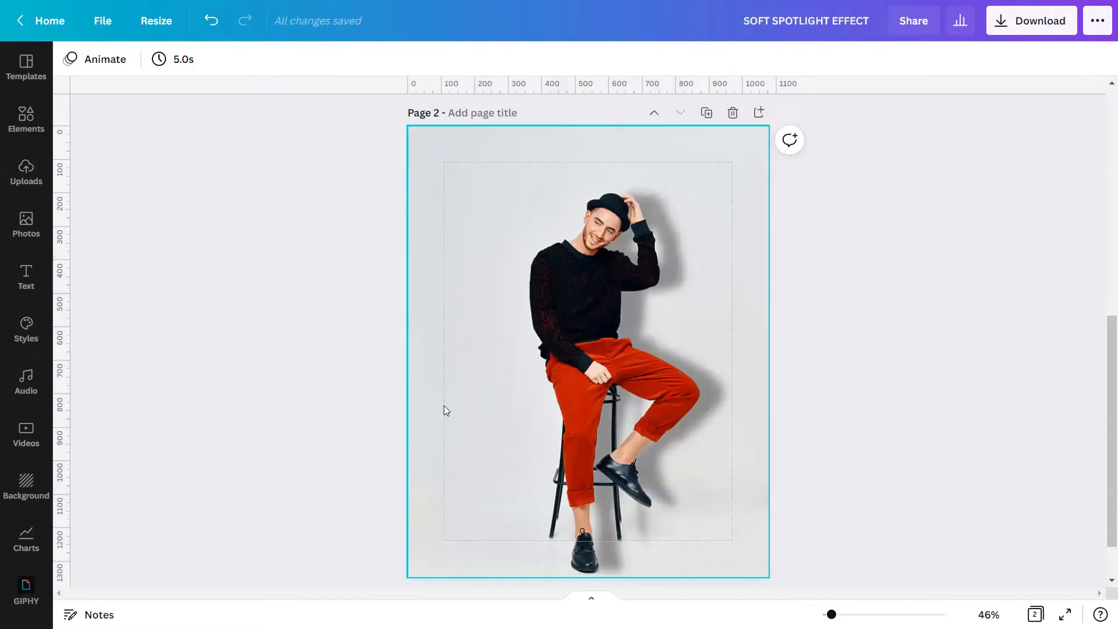
# Search the elements for "FRAMES" and add the plain circle frame to page 2.
pyautogui.click(33, 123)
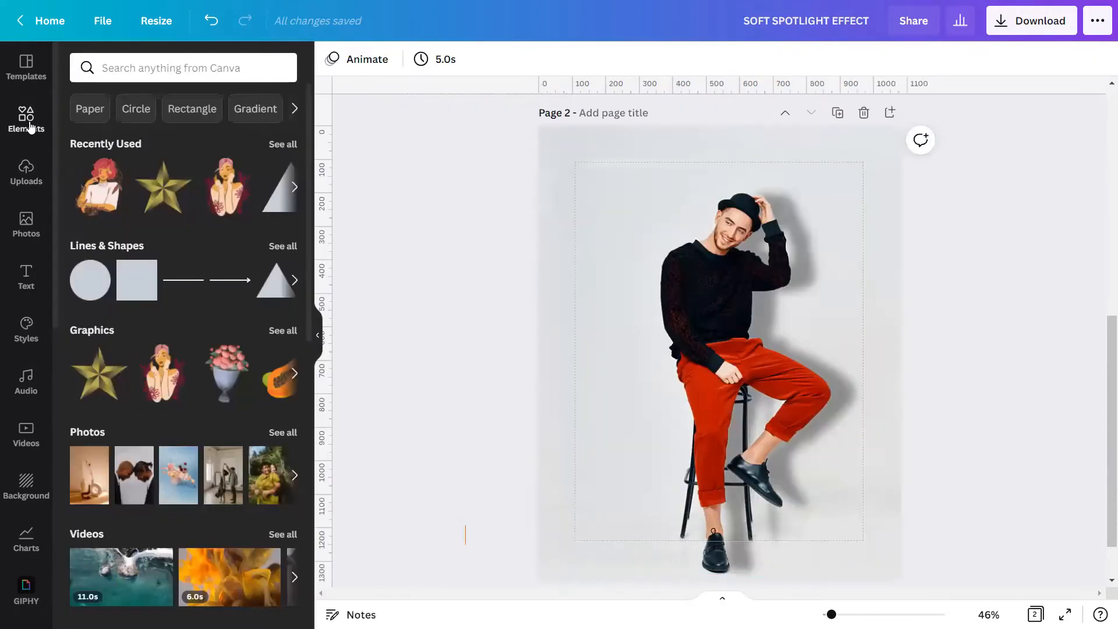
pyautogui.click(117, 67)
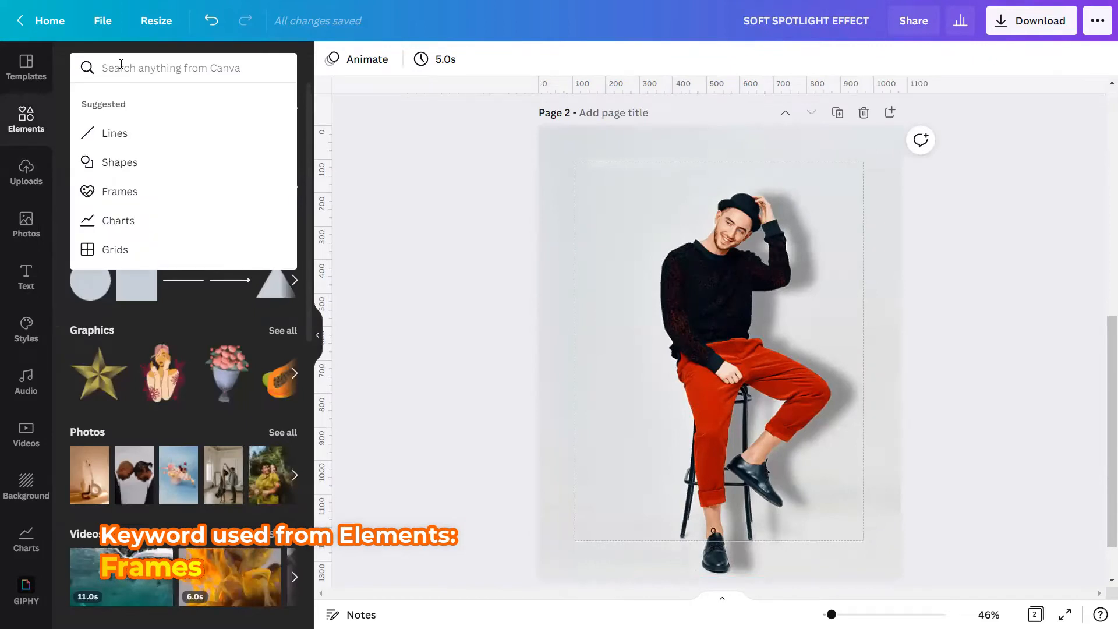
pyautogui.write('FRA')
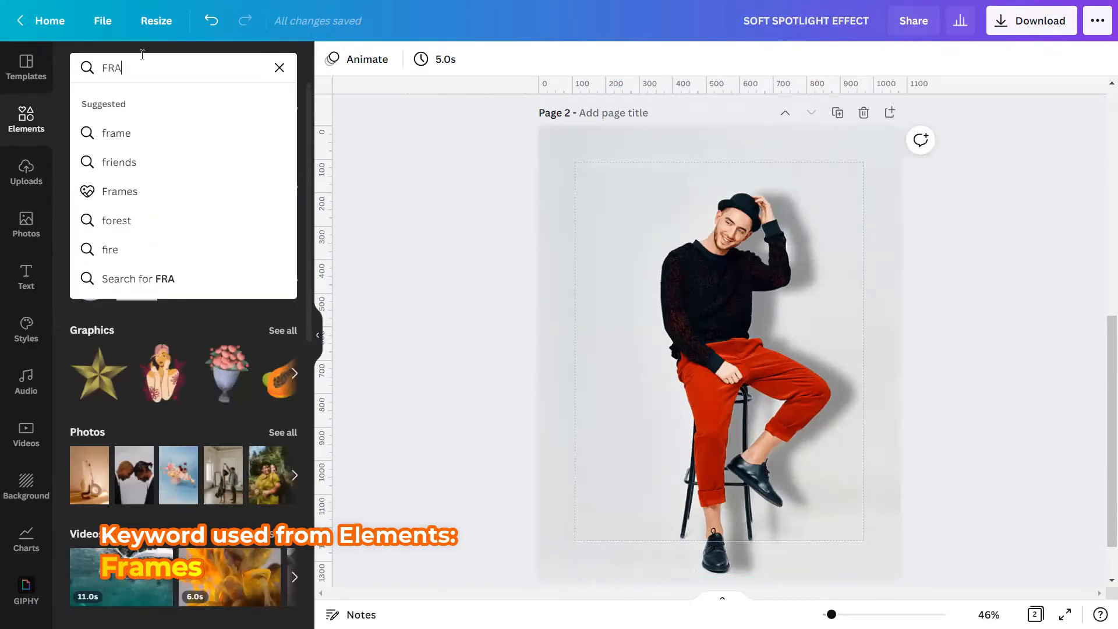
pyautogui.write('MES')
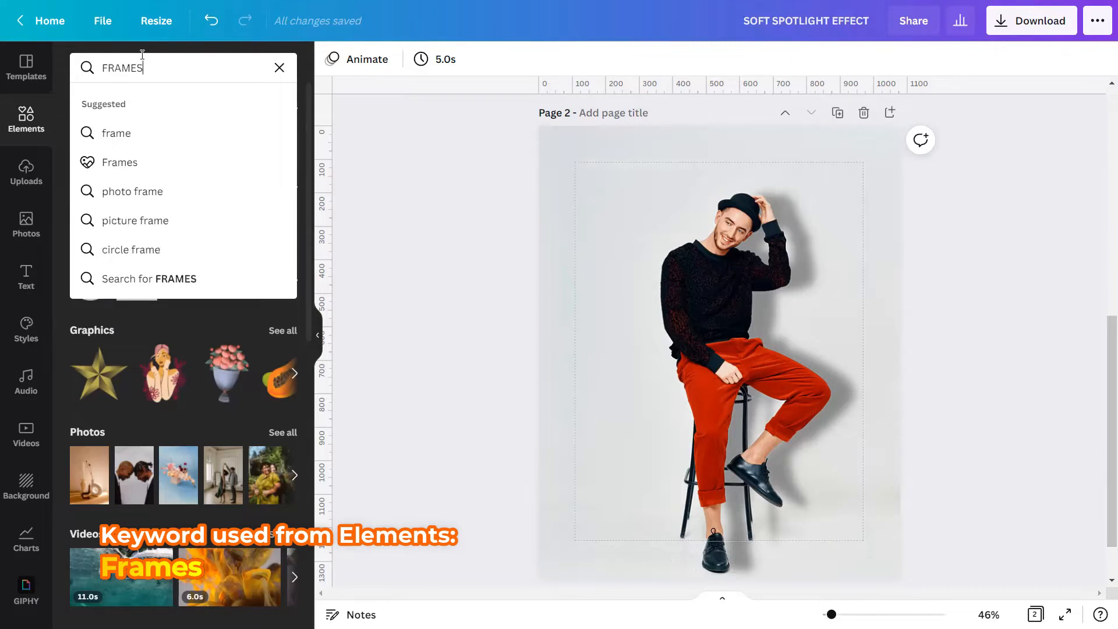
pyautogui.press('Return')
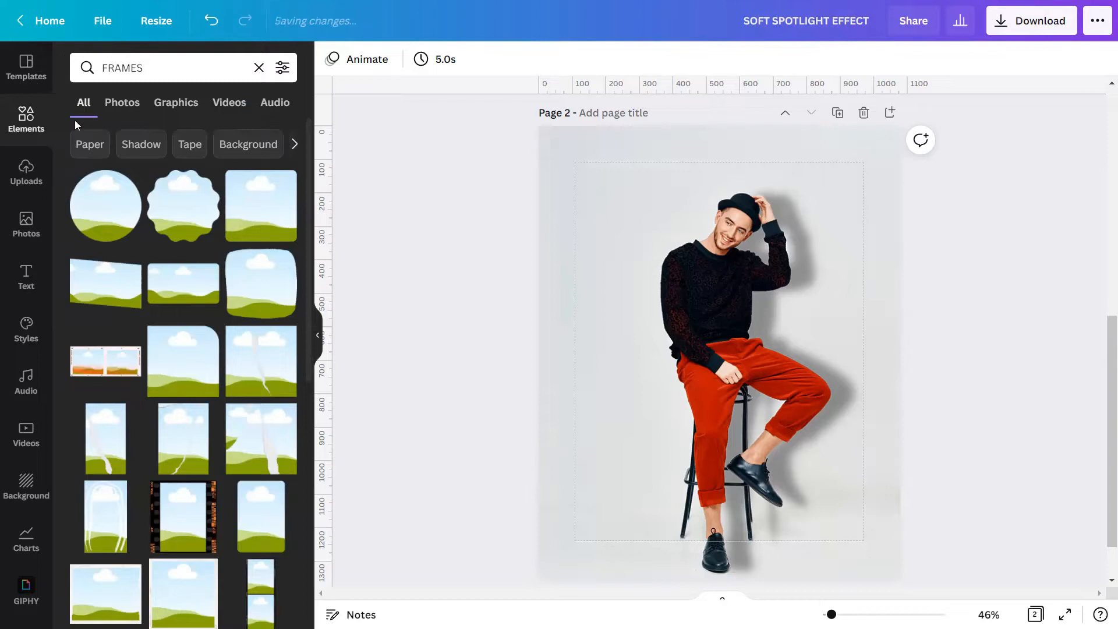
pyautogui.click(107, 204)
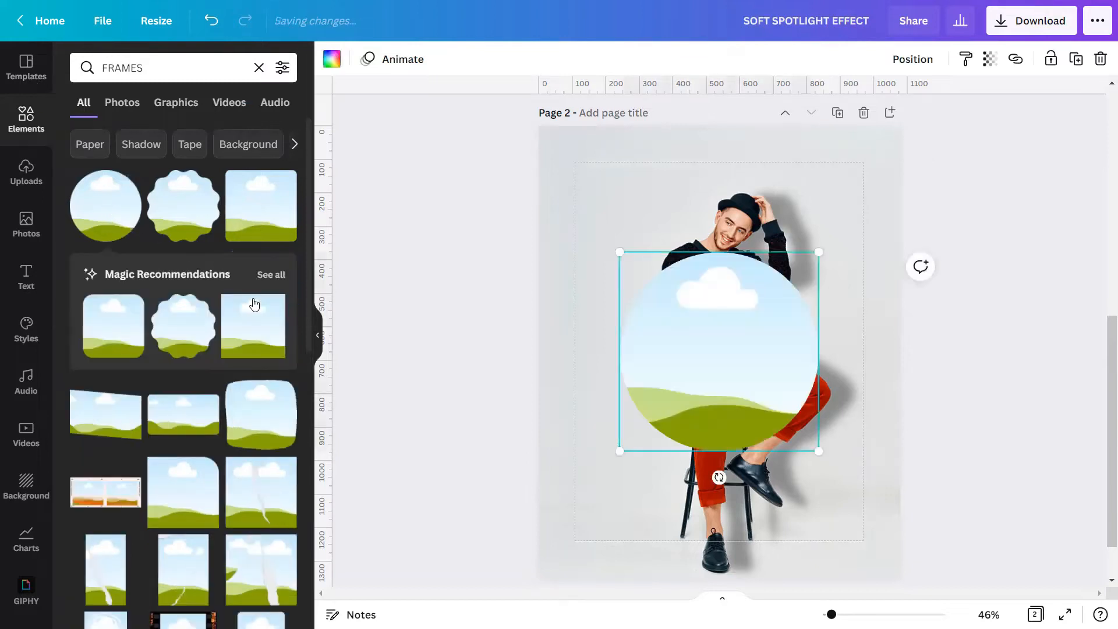
pyautogui.click(317, 336)
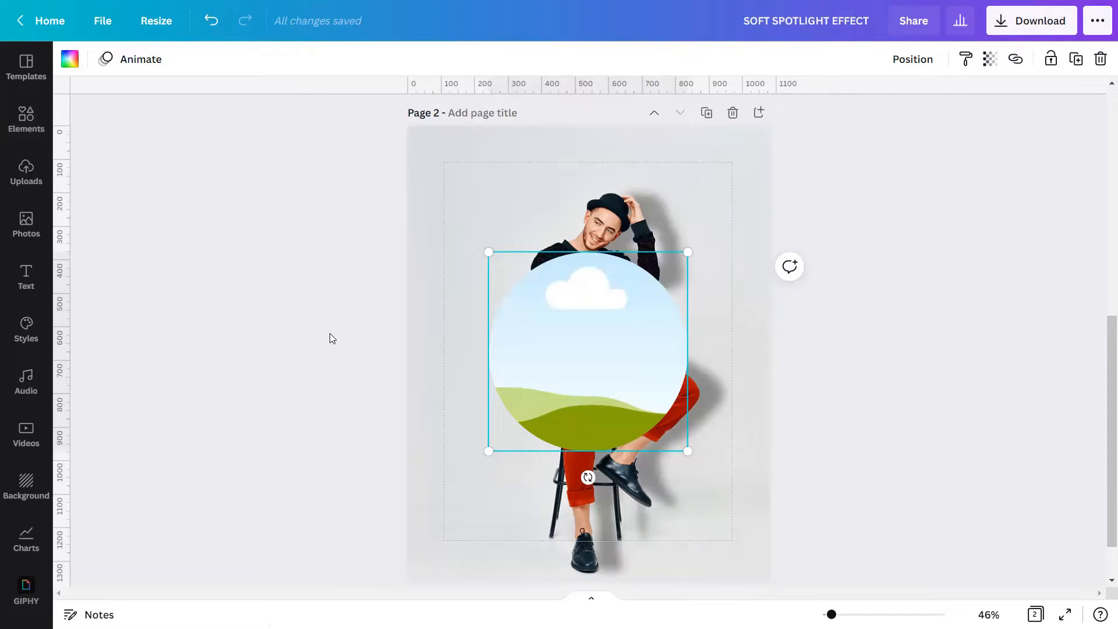
# Move the circle frame up over the man's head and torso and enlarge it to about 680 px wide.
pyautogui.moveTo(546, 347); pyautogui.dragTo(547, 260)
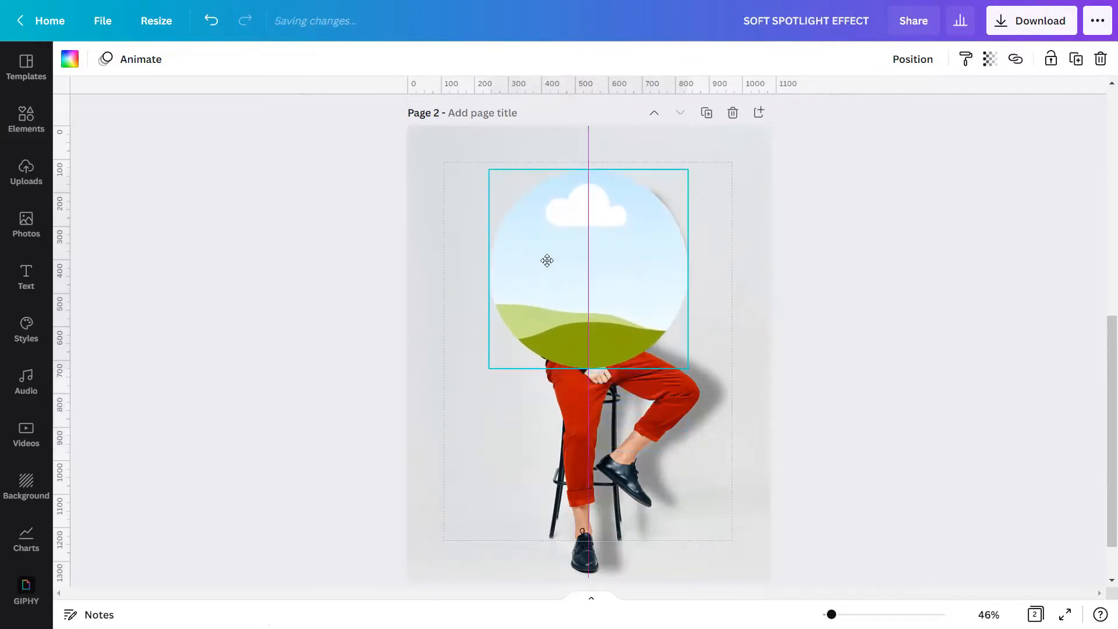
pyautogui.moveTo(675, 364); pyautogui.dragTo(700, 393)
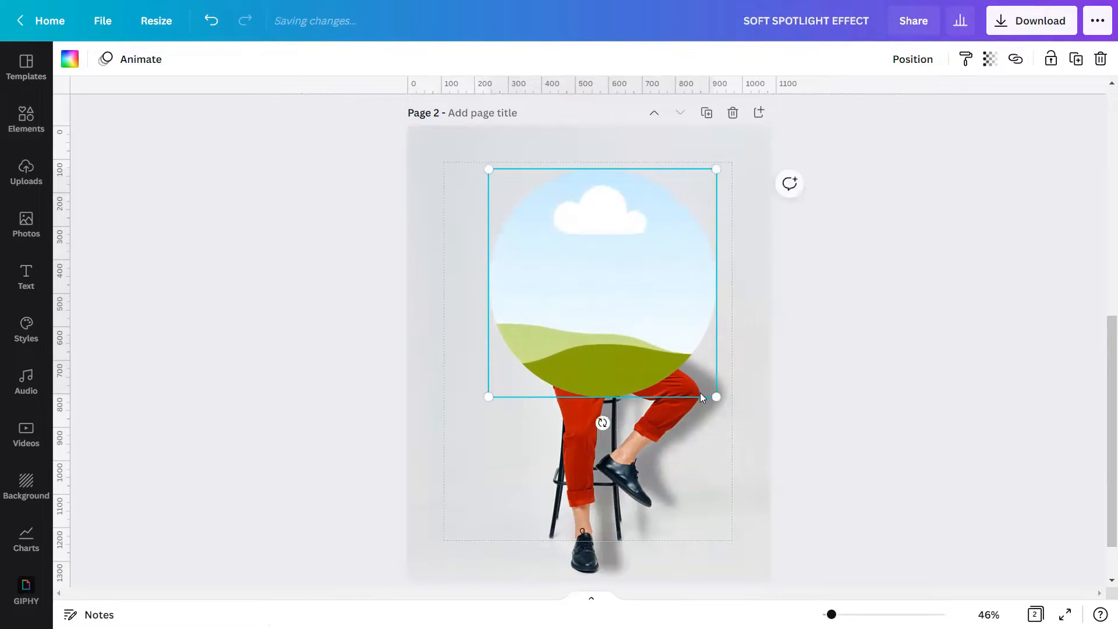
pyautogui.click(674, 449)
# Add the uploaded photo of the man again and place it inside the circle frame.
pyautogui.click(26, 172)
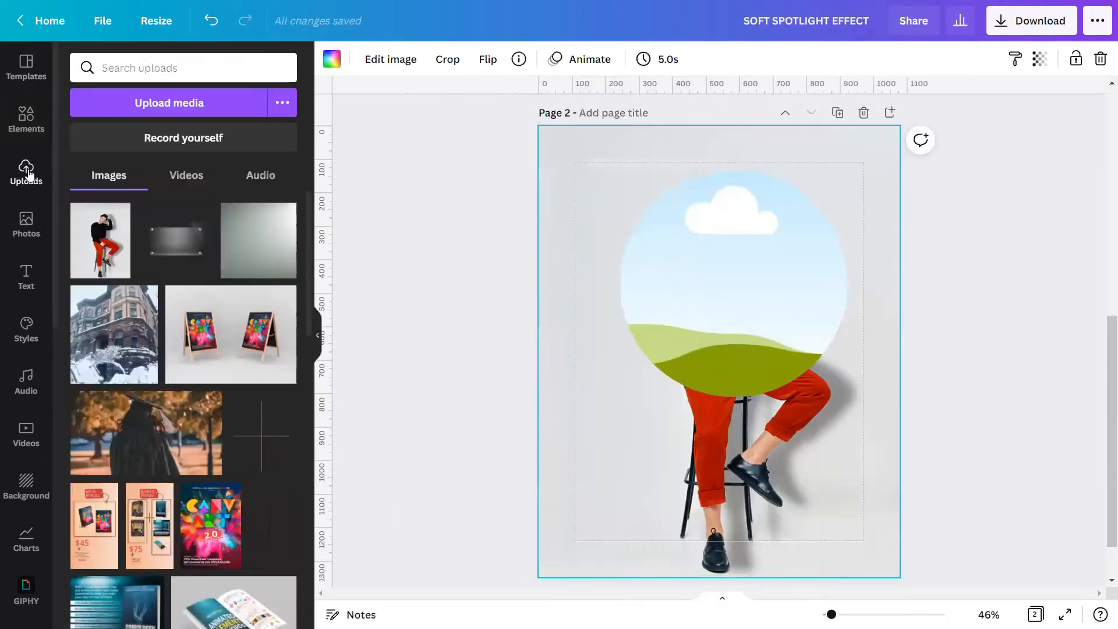
pyautogui.click(108, 239)
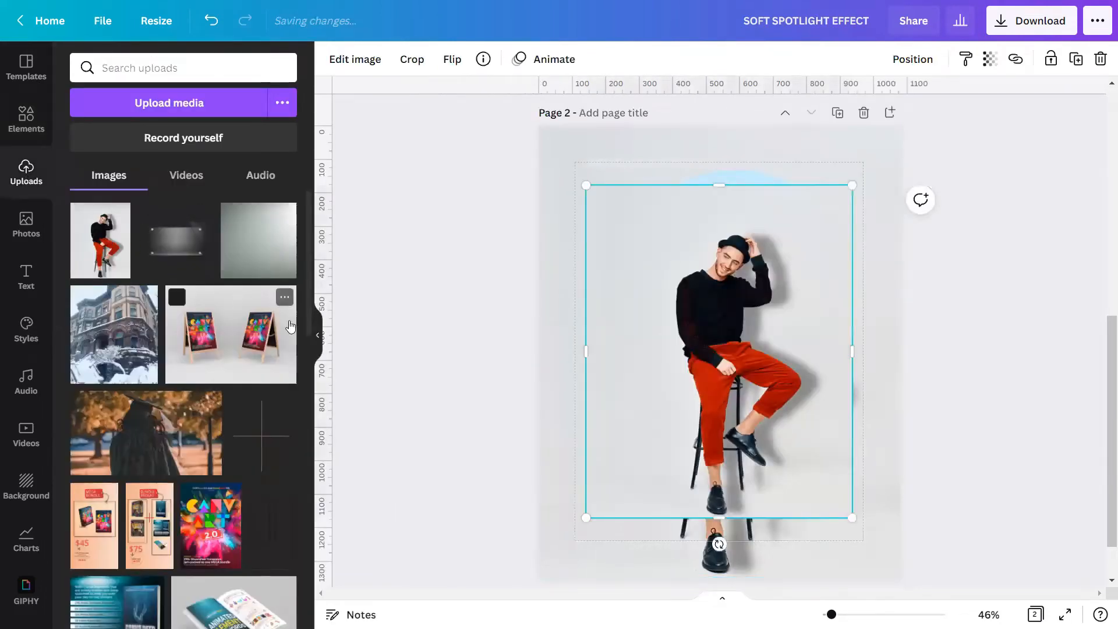
pyautogui.click(317, 336)
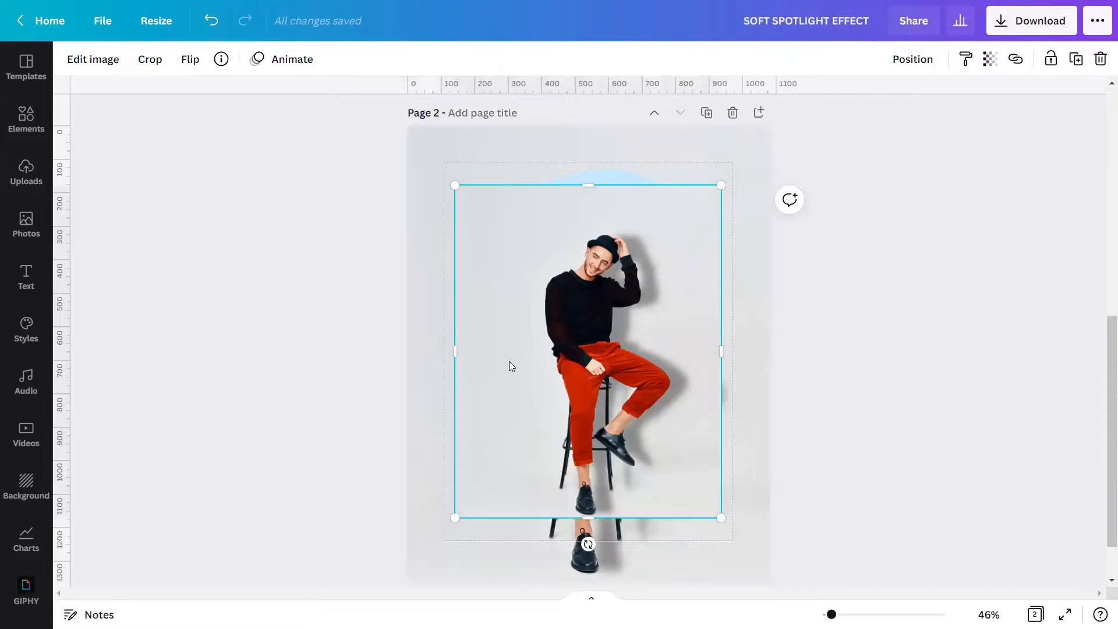
pyautogui.moveTo(572, 367); pyautogui.dragTo(574, 339)
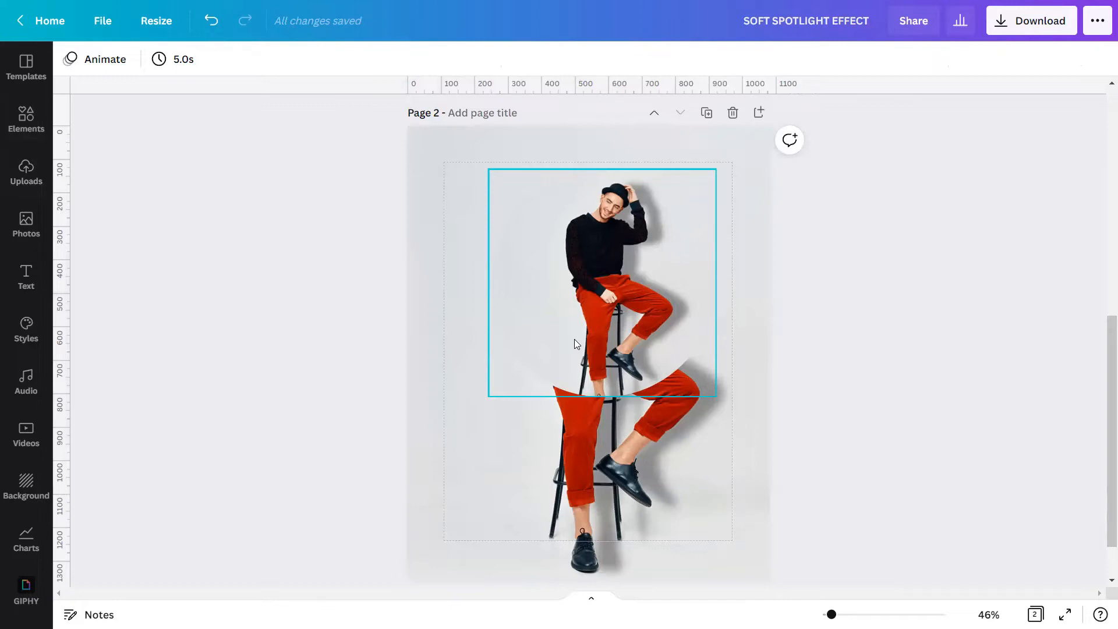
# Enlarge and reposition the photo inside the circle frame until it covers the page and lines up with the background photo.
pyautogui.doubleClick(645, 248)
pyautogui.moveTo(489, 140); pyautogui.dragTo(467, 130)
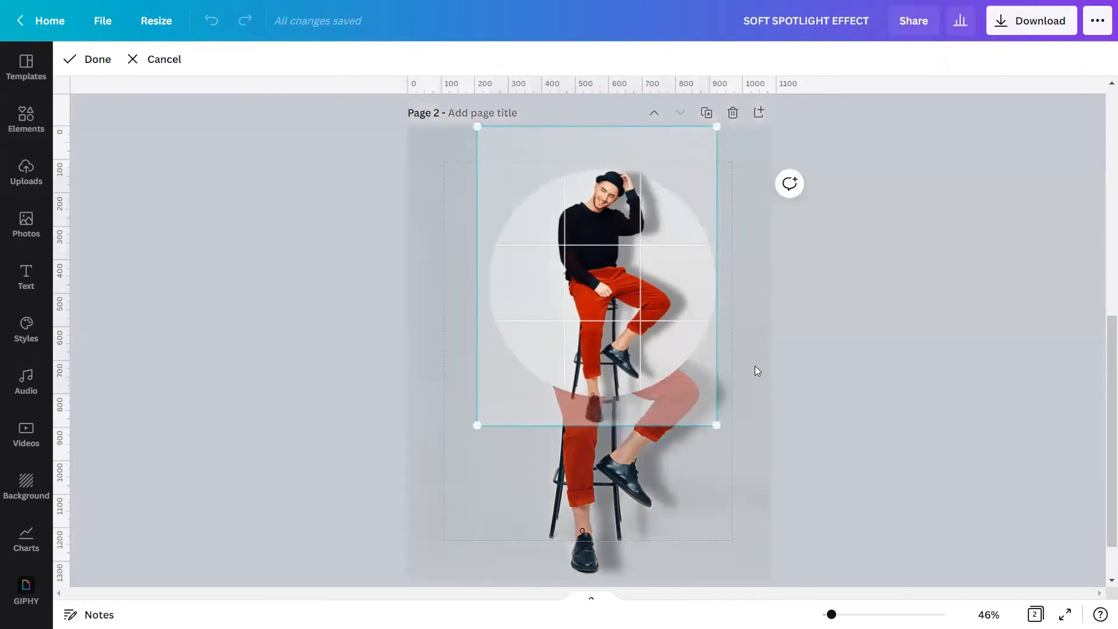
pyautogui.scroll(-1, 755, 369)
pyautogui.moveTo(716, 363); pyautogui.dragTo(741, 452)
pyautogui.moveTo(478, 434); pyautogui.dragTo(440, 541)
pyautogui.click(87, 59)
# Fine-tune the size of the photo inside the circle frame at its upper-left corner to match the background photo exactly.
pyautogui.moveTo(832, 614); pyautogui.dragTo(868, 614)
pyautogui.doubleClick(751, 309)
pyautogui.scroll(-10, 710, 435)
pyautogui.scroll(20, 710, 405)
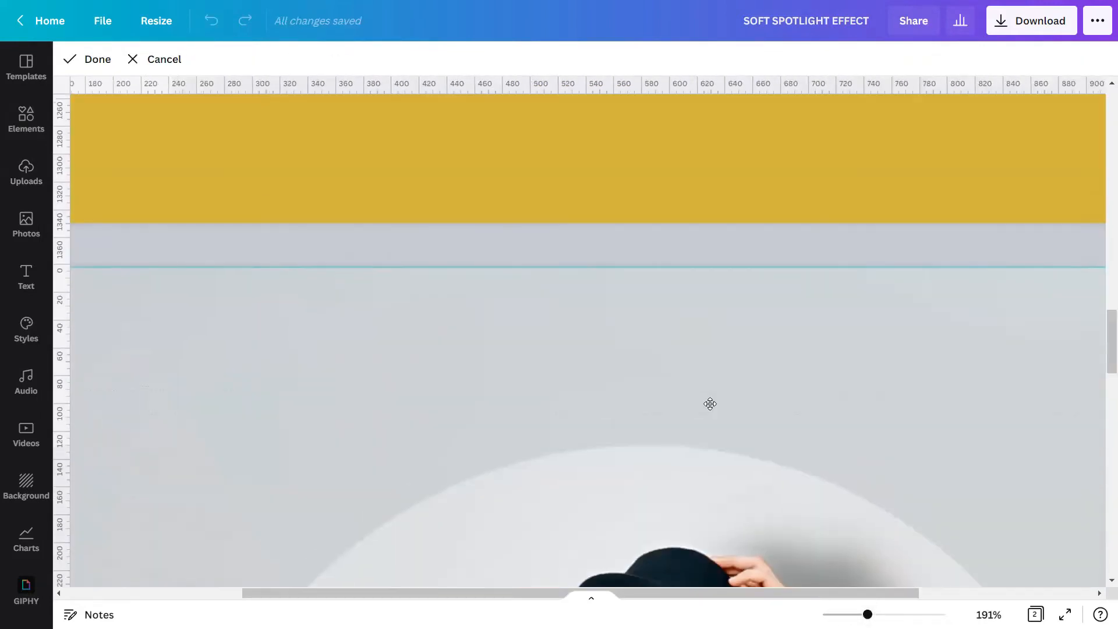
pyautogui.click(252, 189)
pyautogui.scroll(-3, 365, 322)
pyautogui.hscroll(-3, 365, 322)
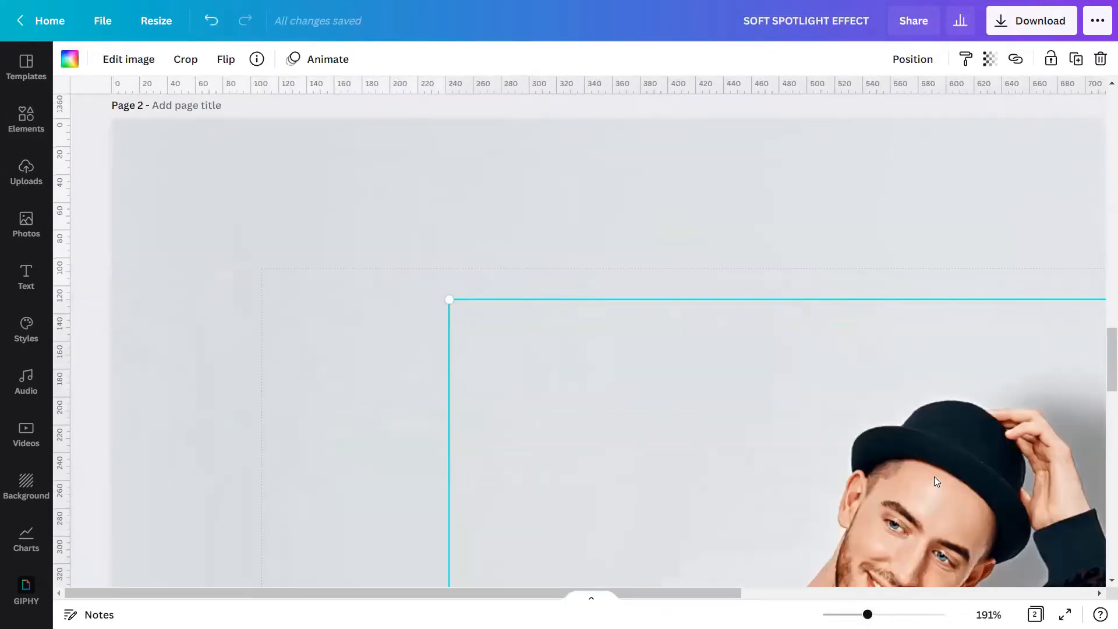
pyautogui.doubleClick(365, 322)
pyautogui.moveTo(337, 287); pyautogui.dragTo(351, 289)
pyautogui.click(88, 59)
# Examine how the framed photo lines up with the background photo along the man's arm, legs and the page's right edge.
pyautogui.moveTo(696, 594); pyautogui.dragTo(1048, 594)
pyautogui.doubleClick(411, 502)
pyautogui.scroll(-20, 1018, 498)
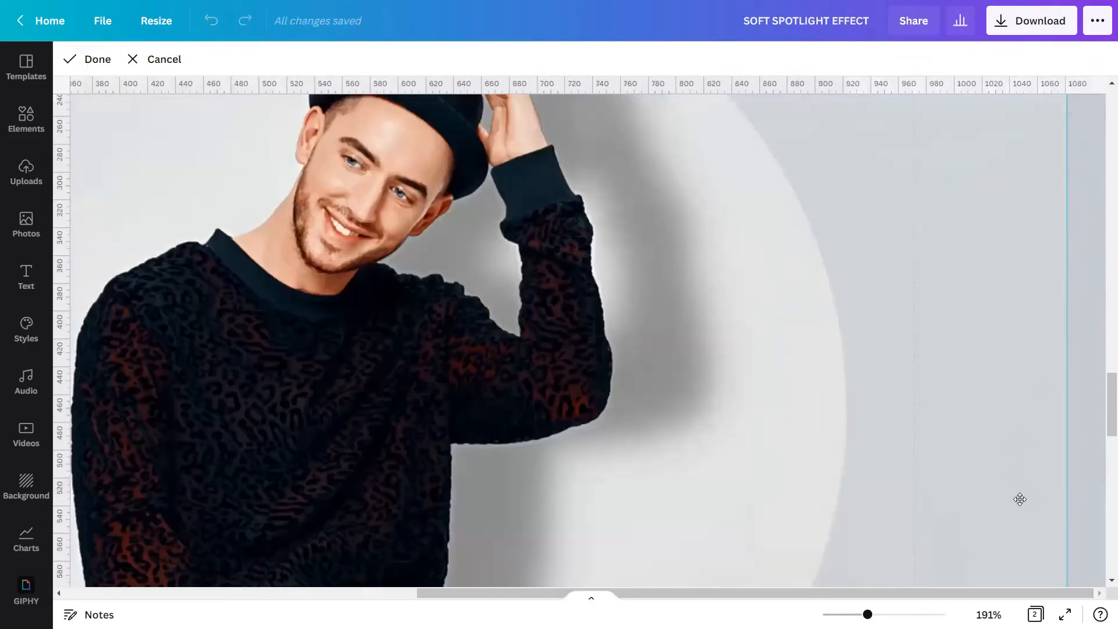
pyautogui.scroll(3, 718, 419)
pyautogui.scroll(-1, 718, 419)
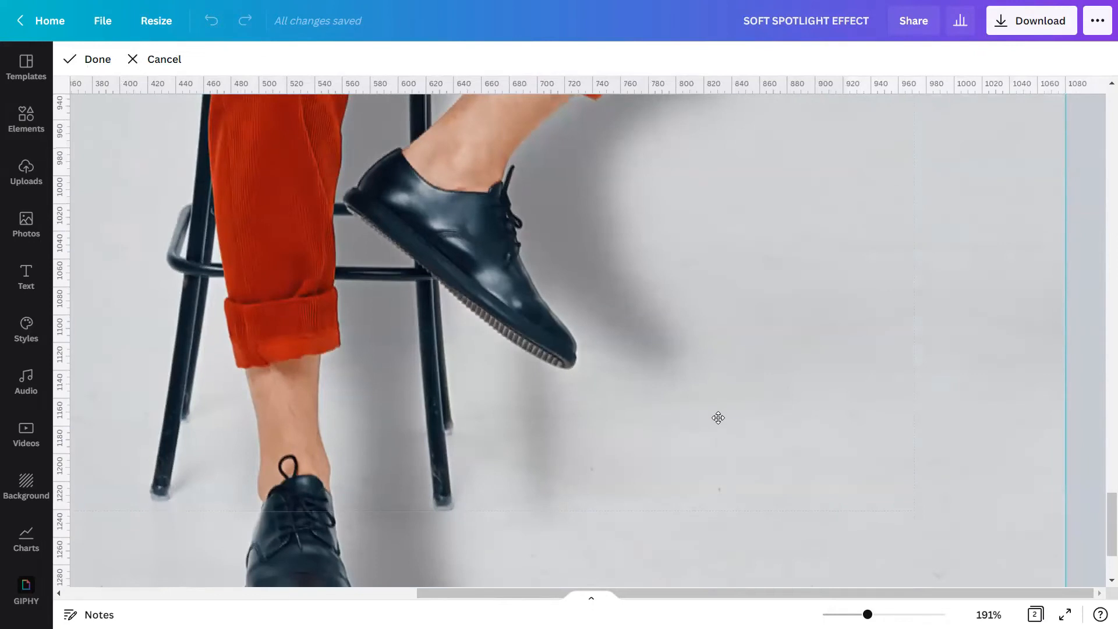
pyautogui.scroll(10, 719, 417)
pyautogui.scroll(-8, 721, 418)
pyautogui.scroll(20, 721, 419)
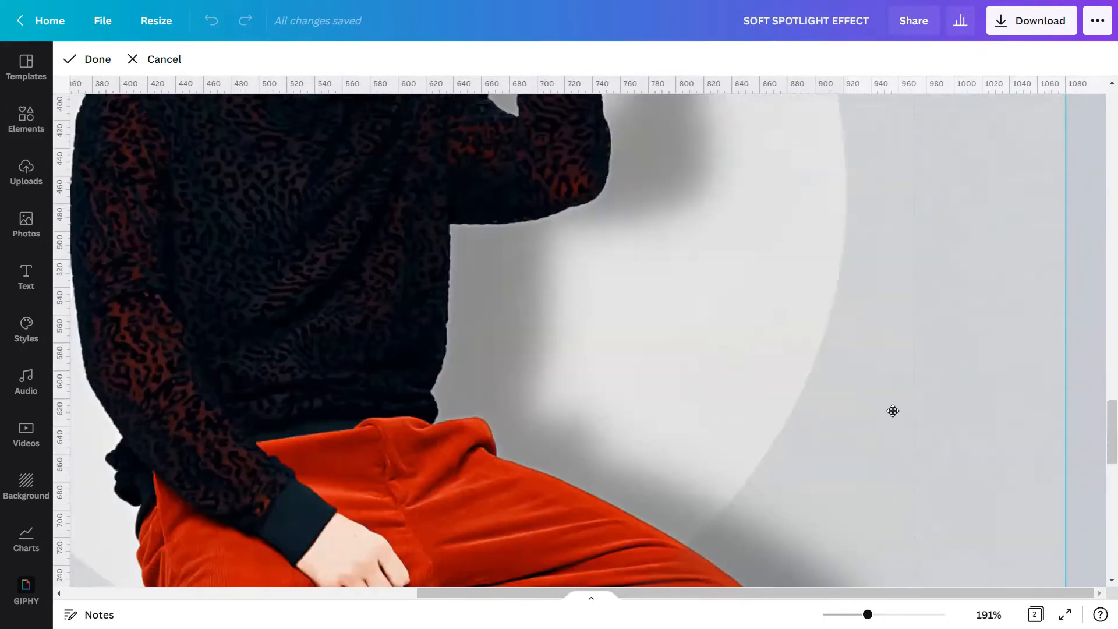
pyautogui.click(88, 60)
pyautogui.scroll(-8, 857, 406)
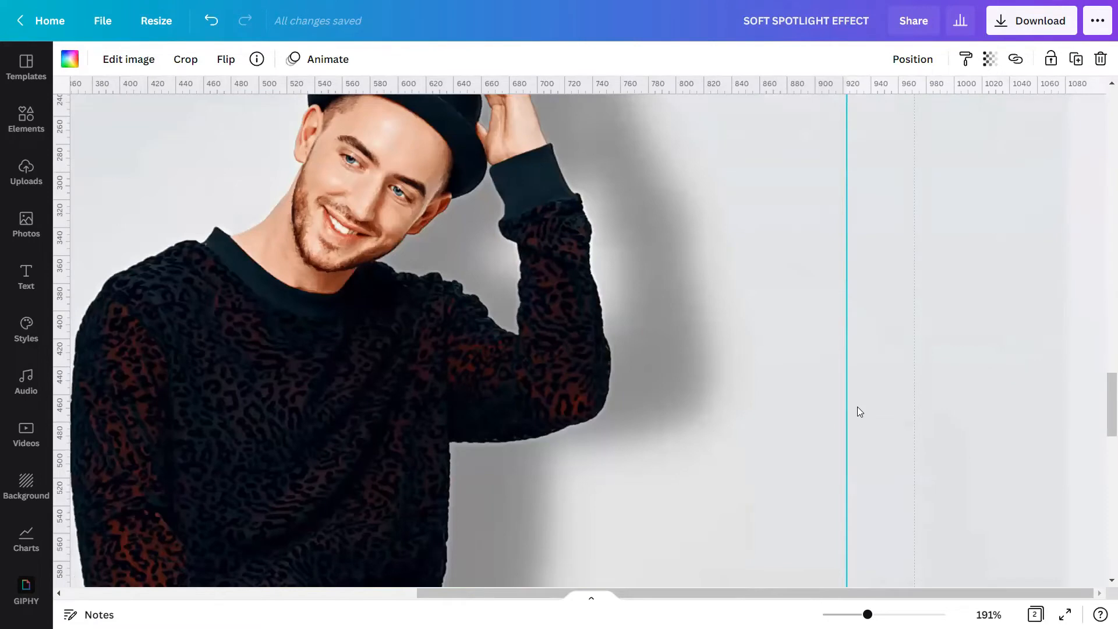
pyautogui.scroll(-4, 876, 410)
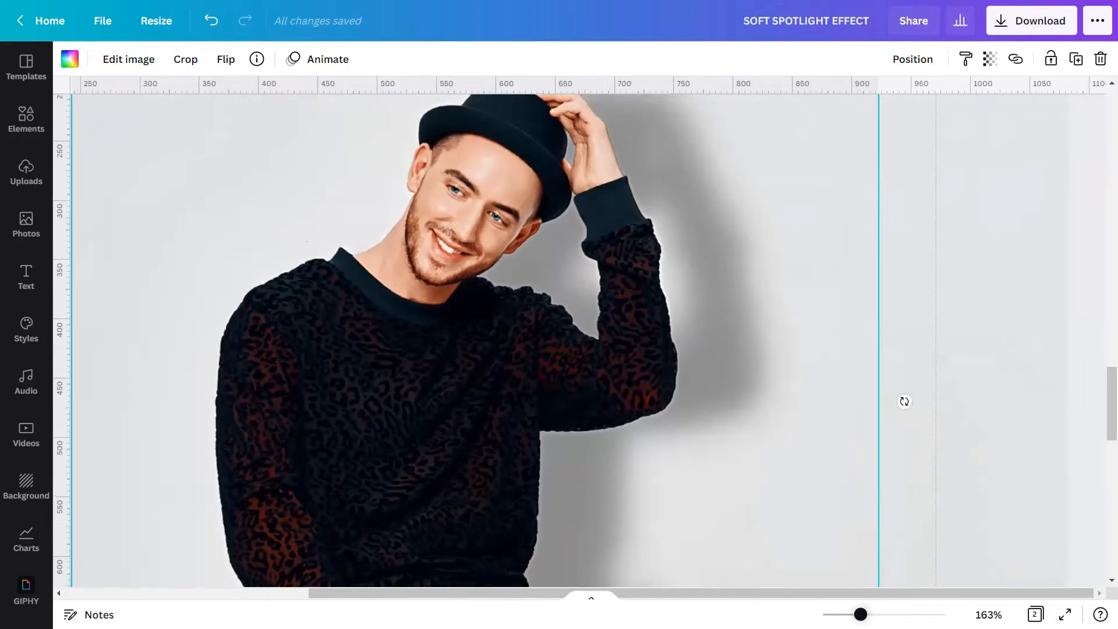
pyautogui.scroll(-5, 903, 401)
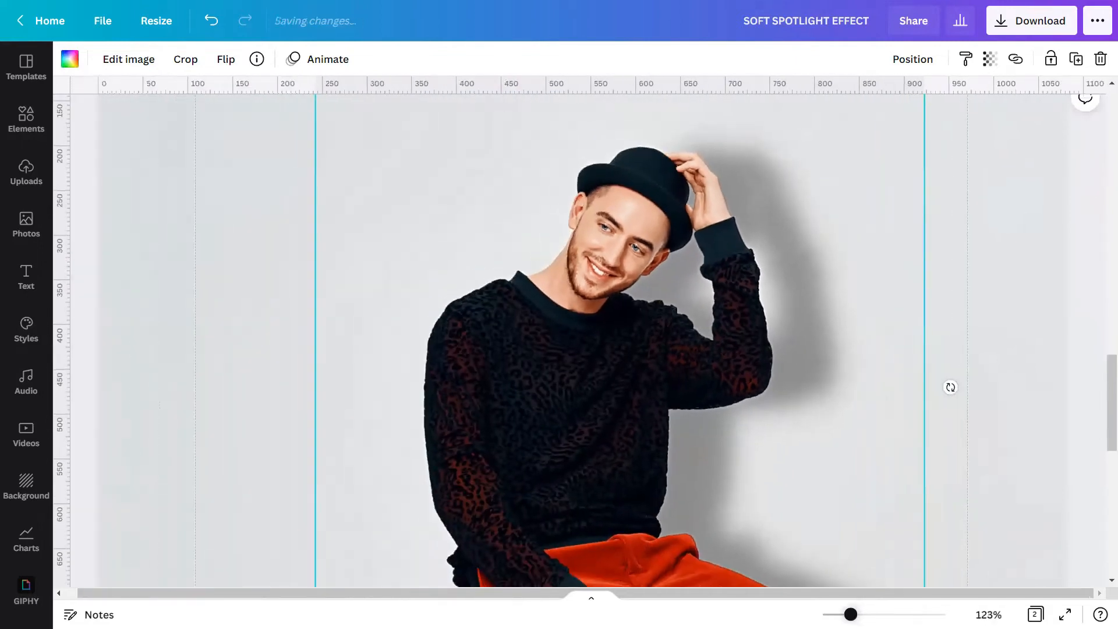
pyautogui.scroll(-8, 950, 387)
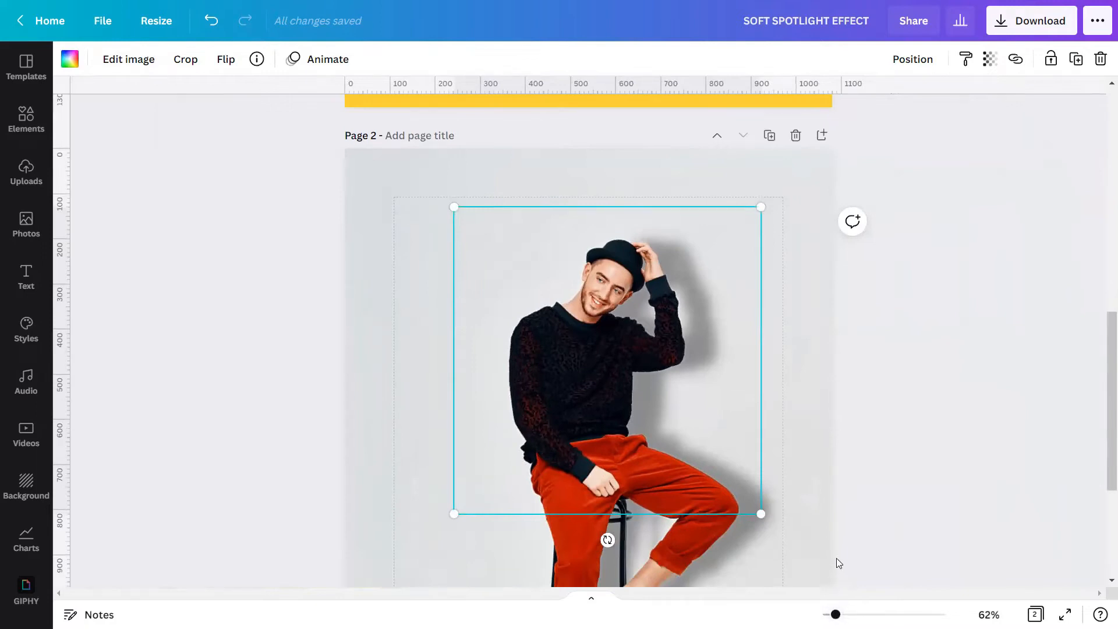
pyautogui.scroll(-2, 838, 527)
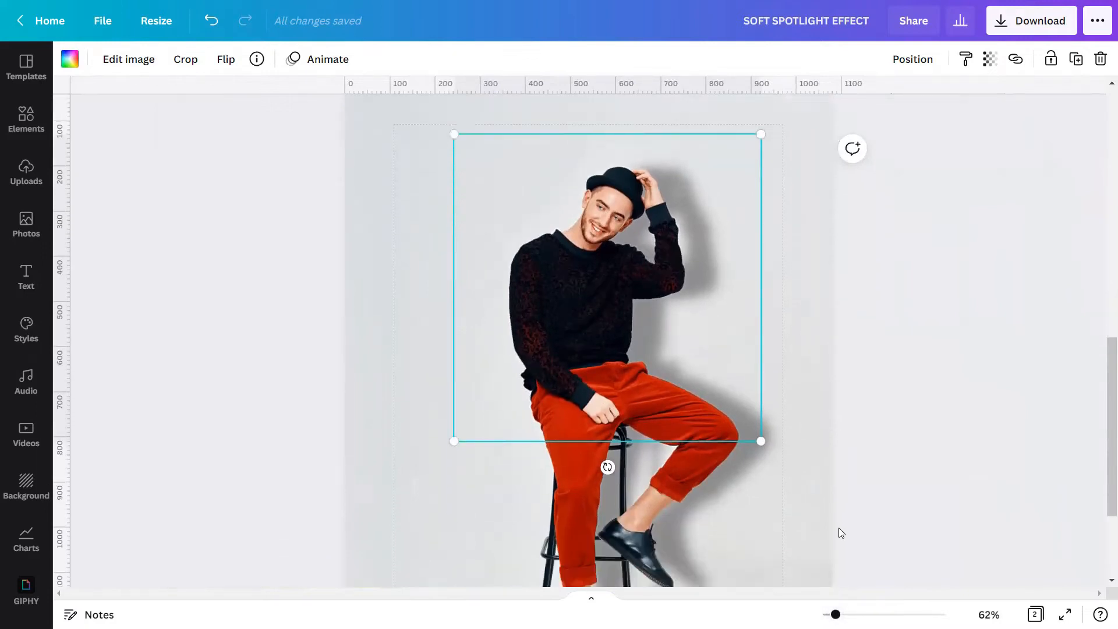
pyautogui.scroll(-2, 838, 528)
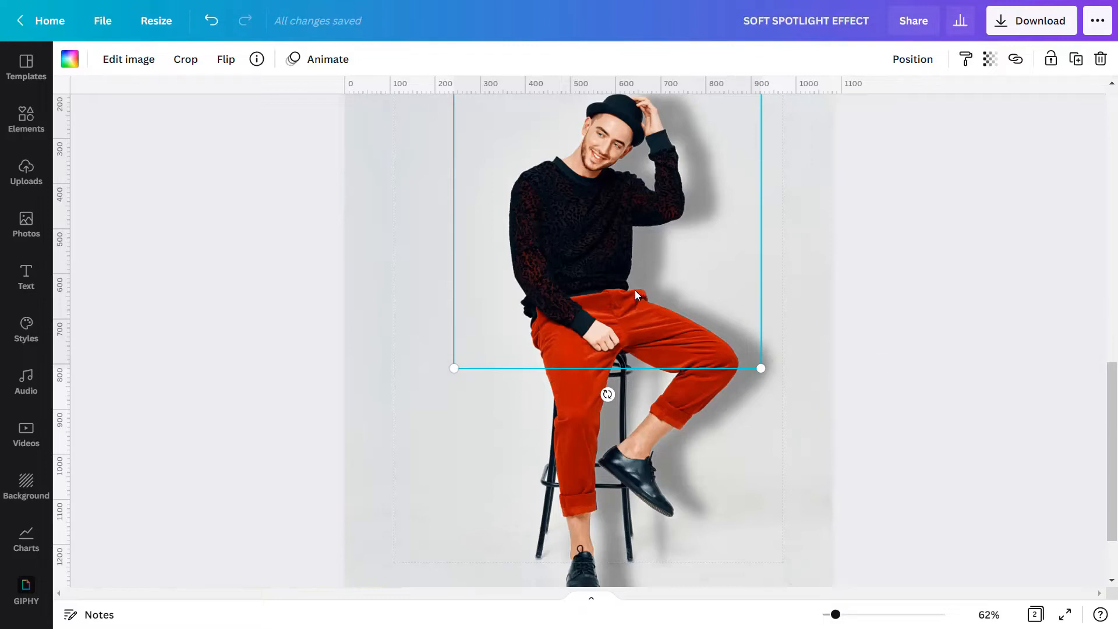
# Adjust the photo in the circle frame with brightness 15, contrast 5, saturation 25 and blur -5.
pyautogui.click(138, 67)
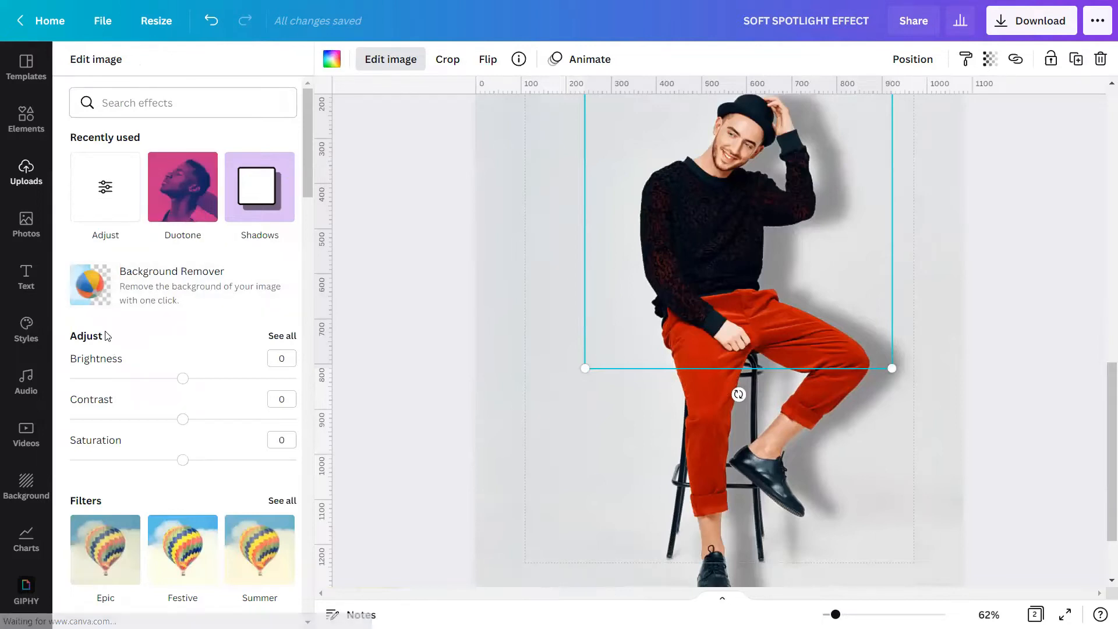
pyautogui.click(283, 336)
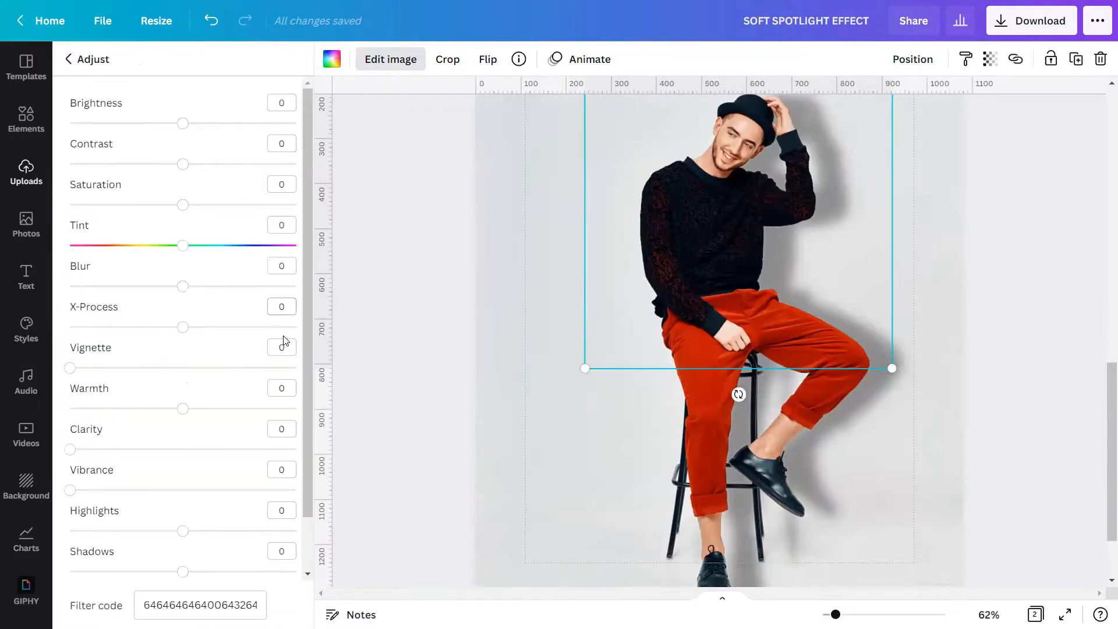
pyautogui.click(282, 102)
pyautogui.write('15')
pyautogui.click(287, 143)
pyautogui.write('5')
pyautogui.click(284, 185)
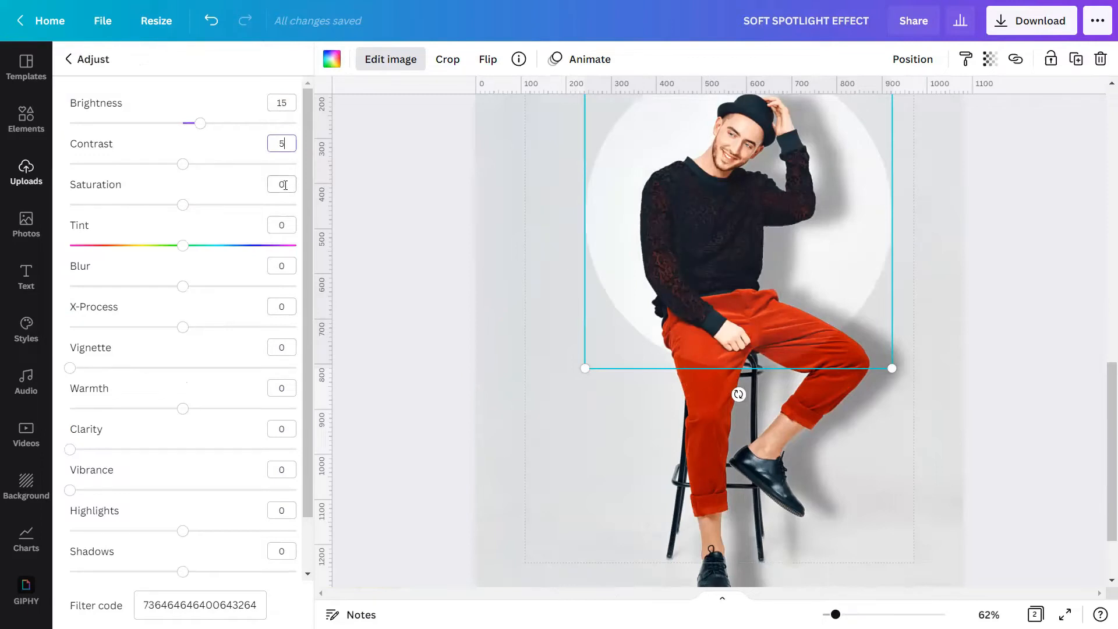
pyautogui.write('25')
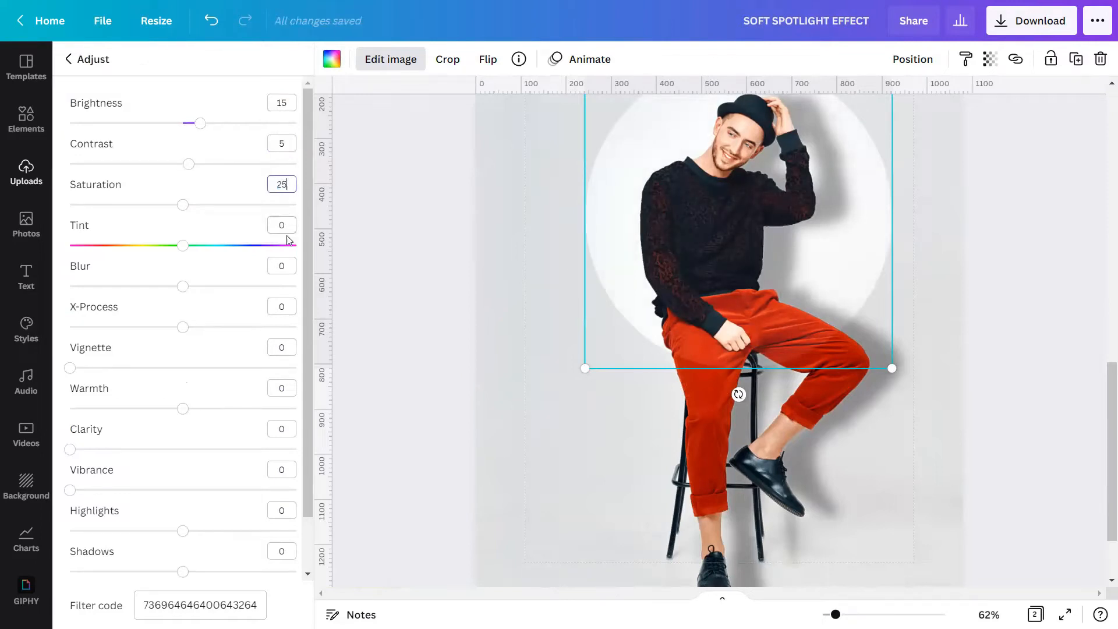
pyautogui.click(285, 259)
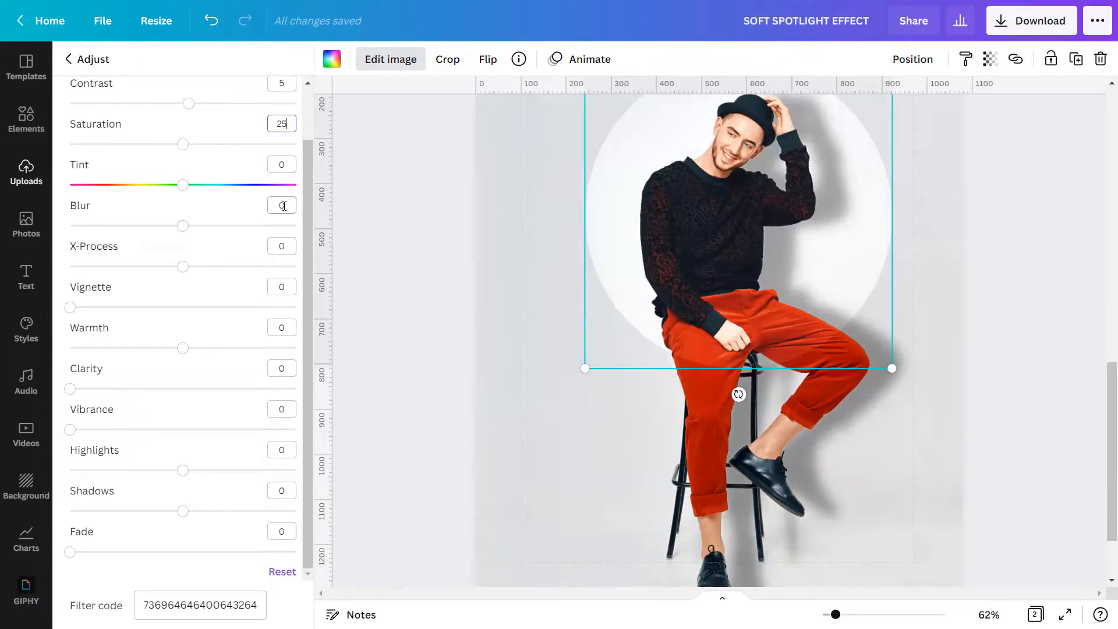
pyautogui.write('-5')
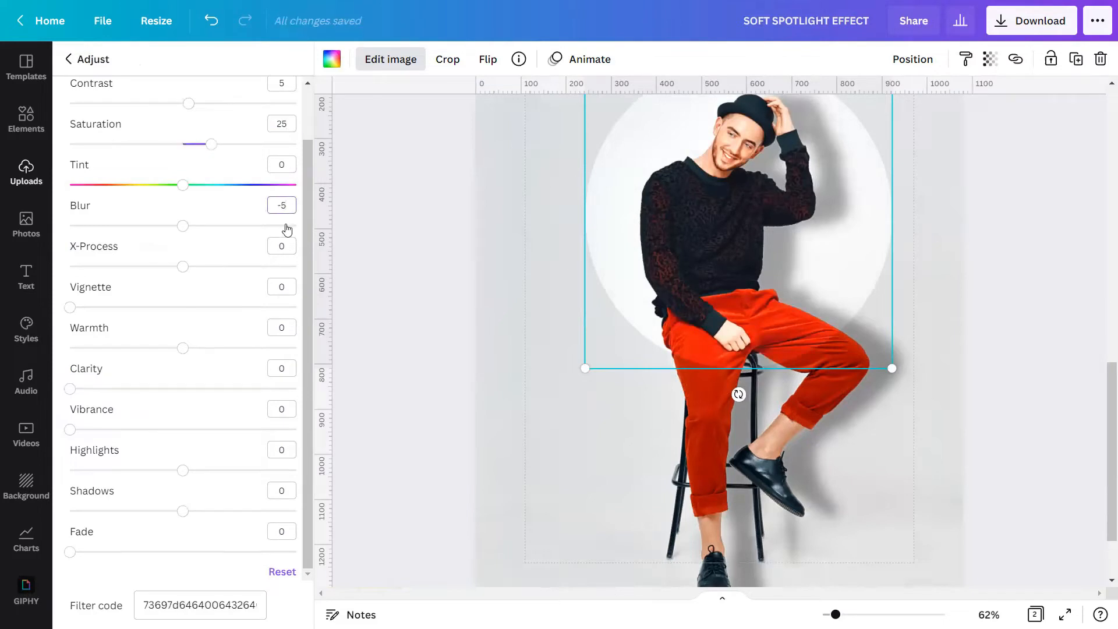
# Adjust the photo in the circle frame with vignette 50, clarity 3 and shadows -20, and lock it completely.
pyautogui.click(286, 282)
pyautogui.write('50')
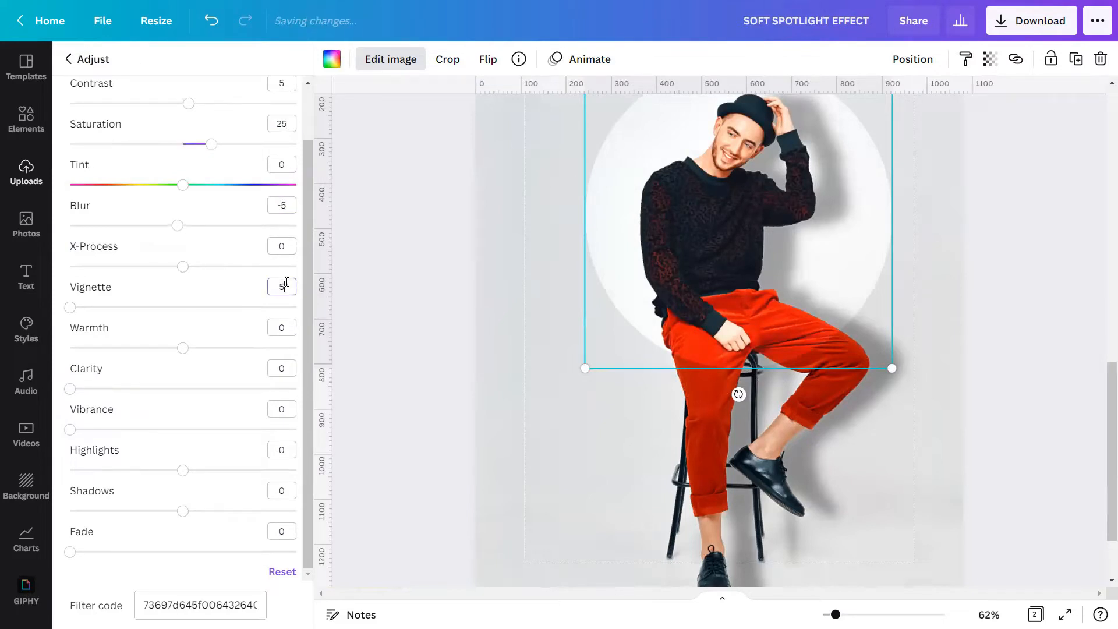
pyautogui.click(288, 367)
pyautogui.write('3')
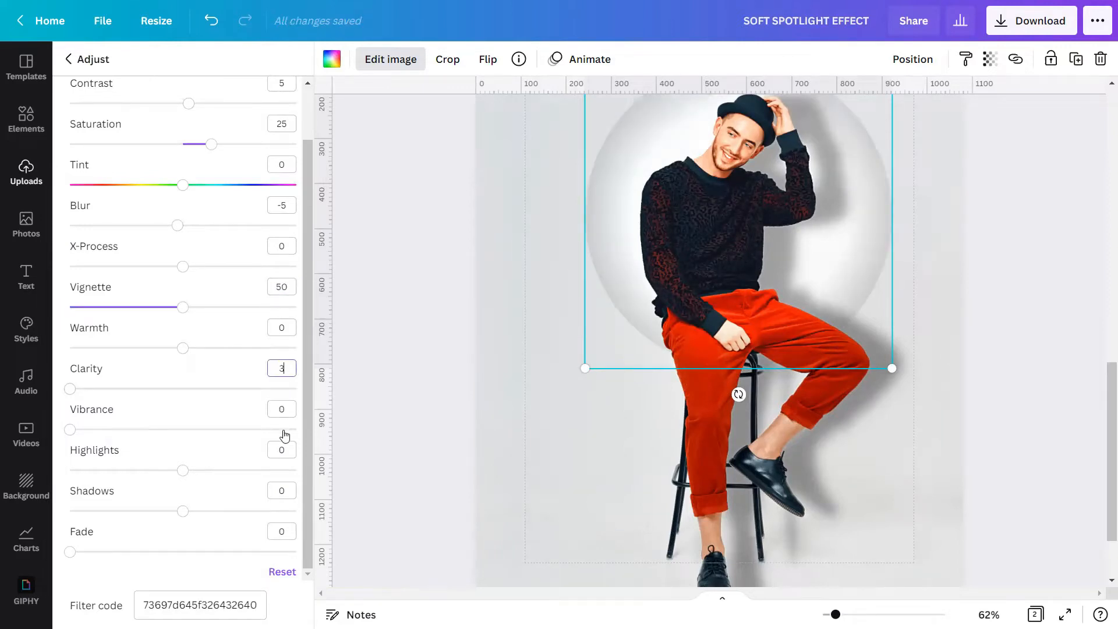
pyautogui.click(286, 494)
pyautogui.write('-20')
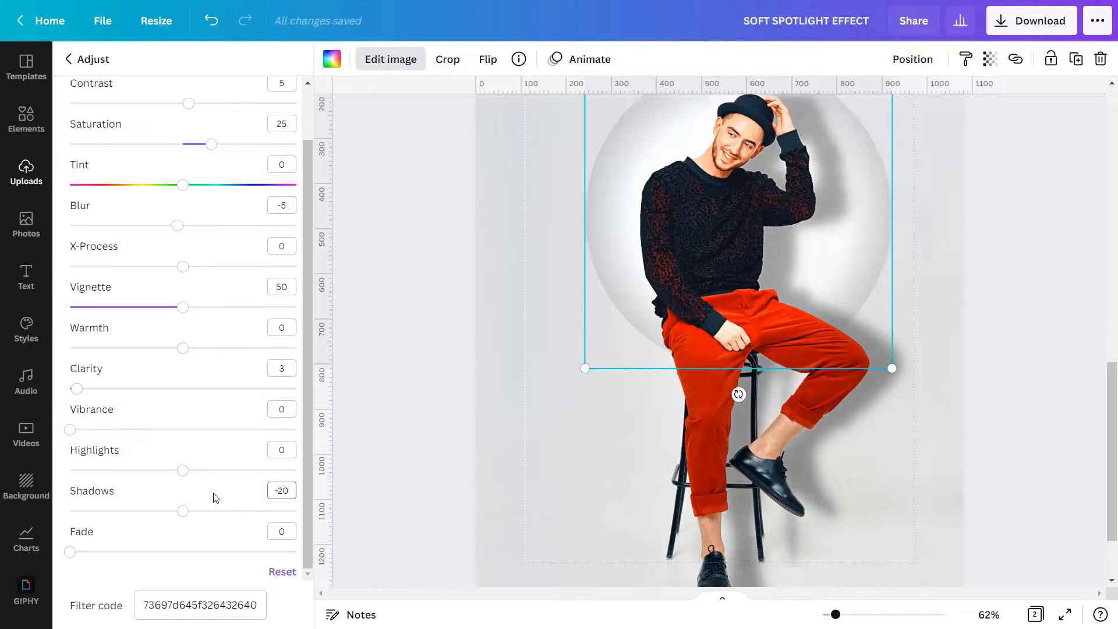
pyautogui.press('Return')
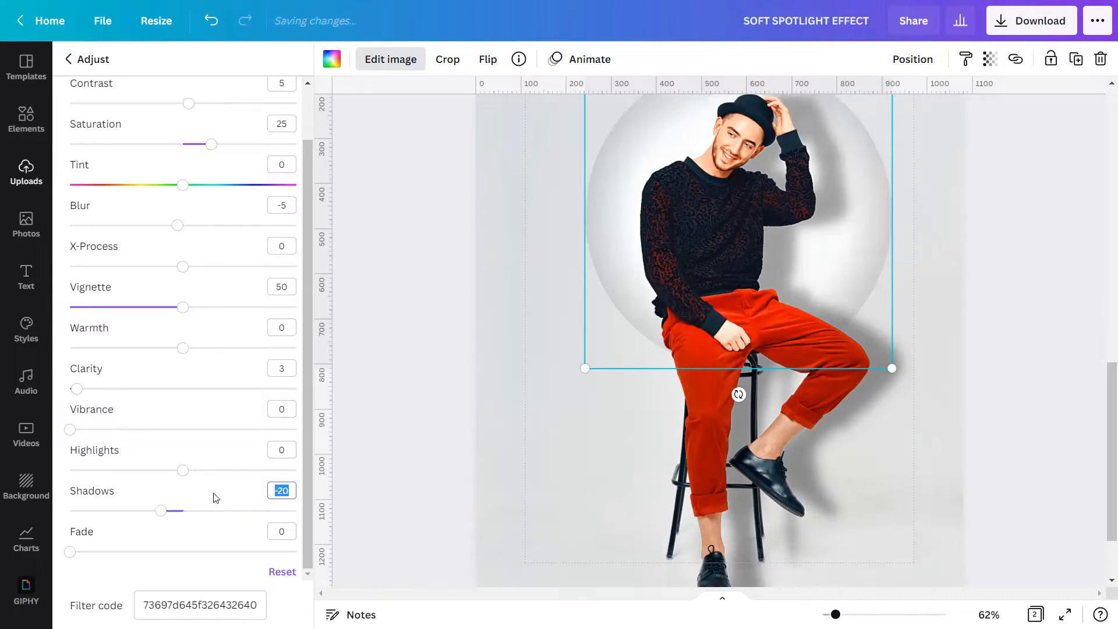
pyautogui.click(345, 315)
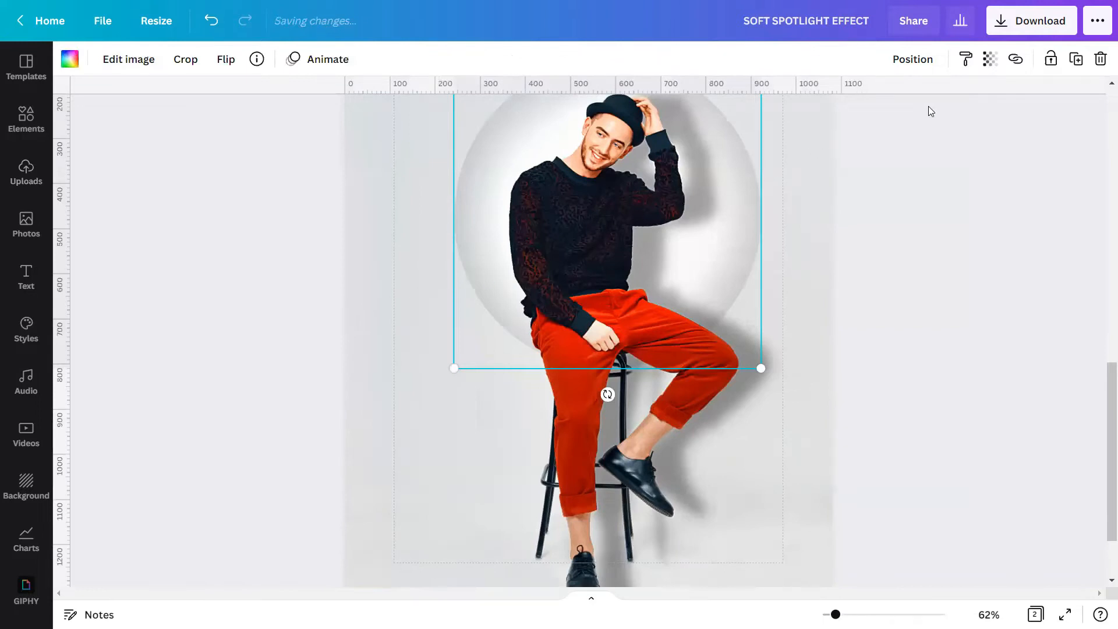
pyautogui.click(1051, 59)
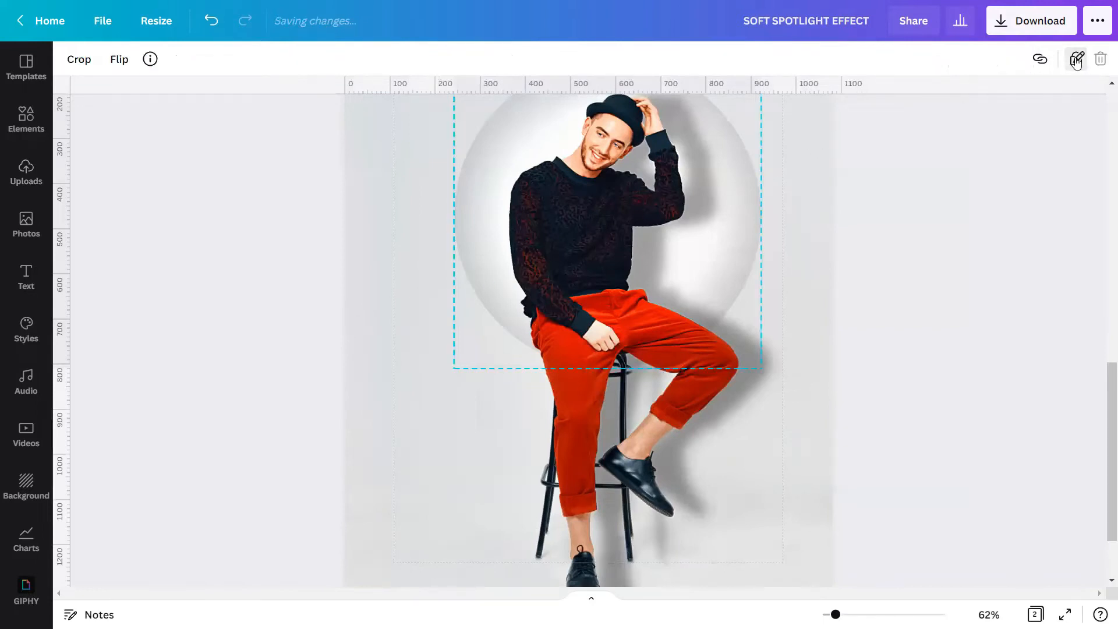
pyautogui.click(1076, 61)
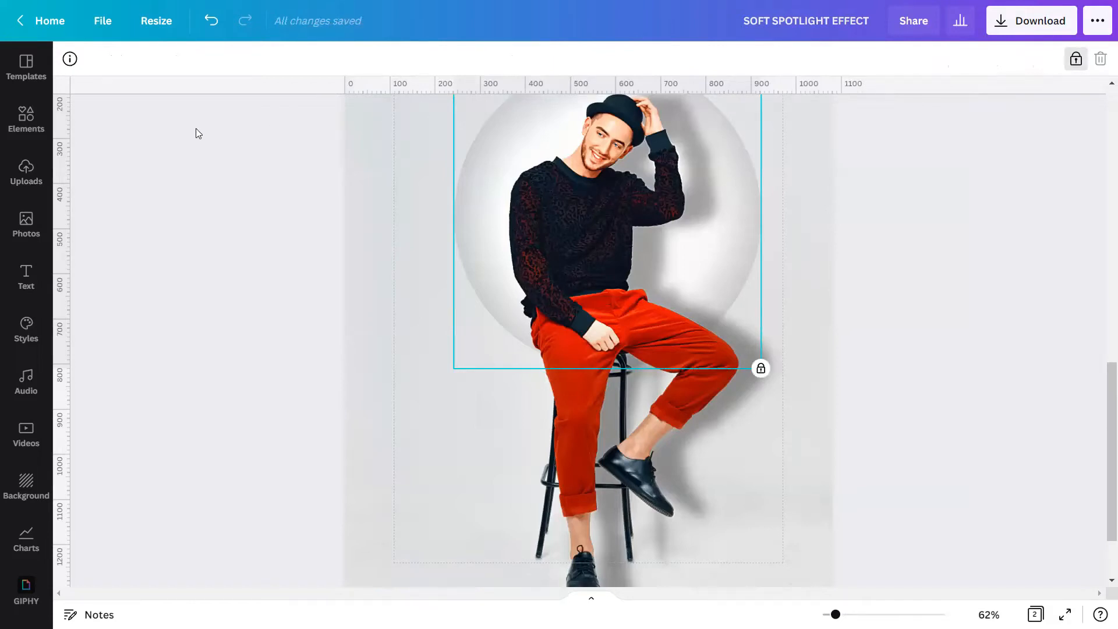
# Search the elements for SHAPE and add the plain square to the page.
pyautogui.click(40, 121)
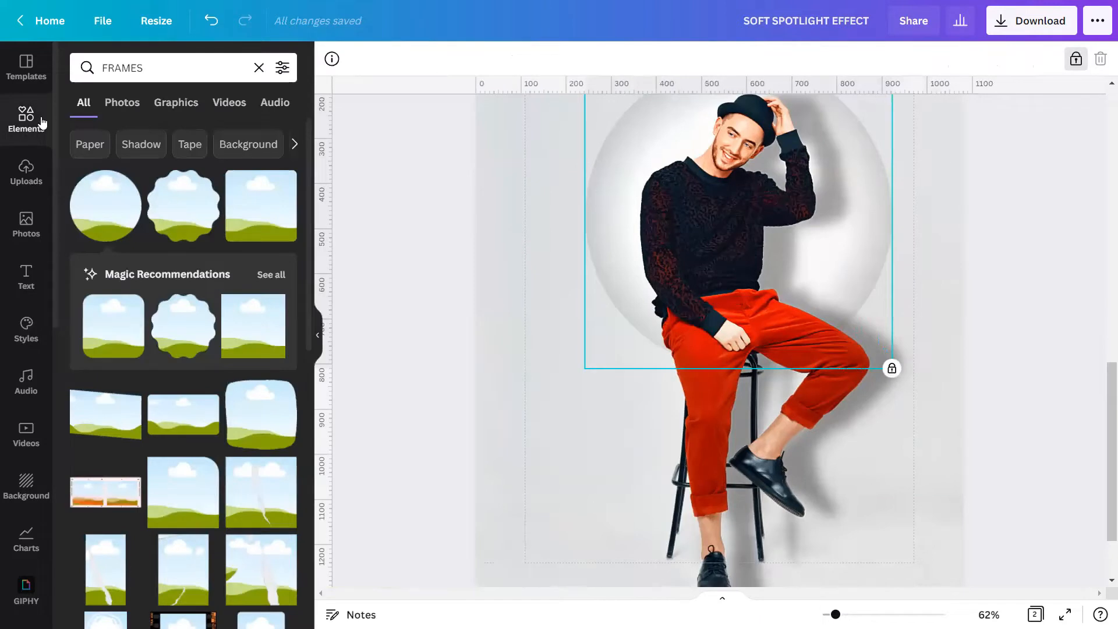
pyautogui.click(258, 67)
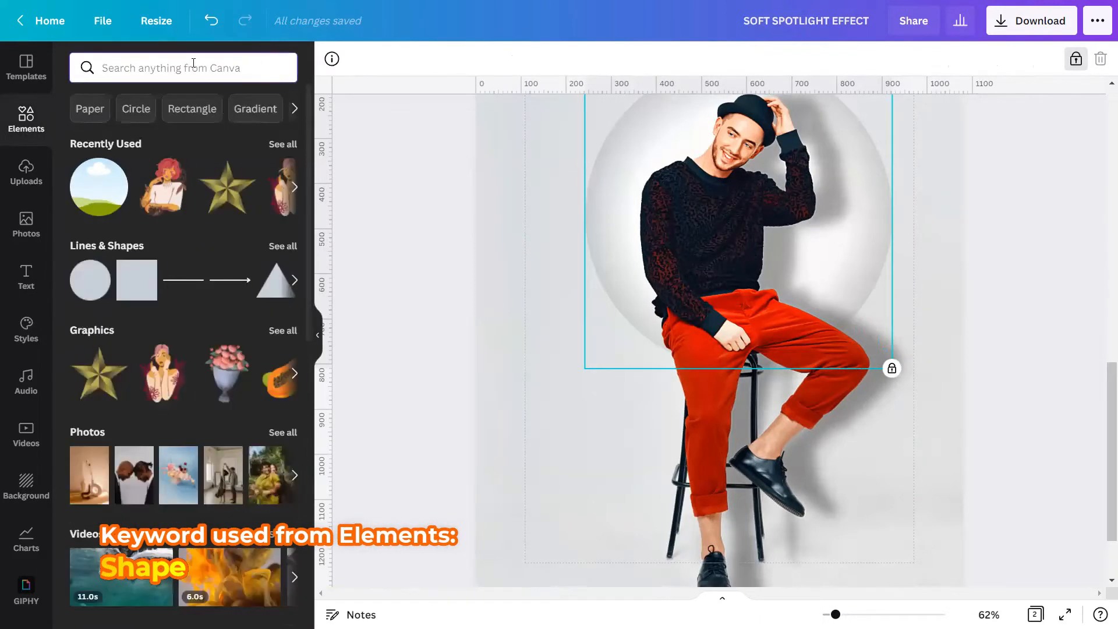
pyautogui.write('SHAPE')
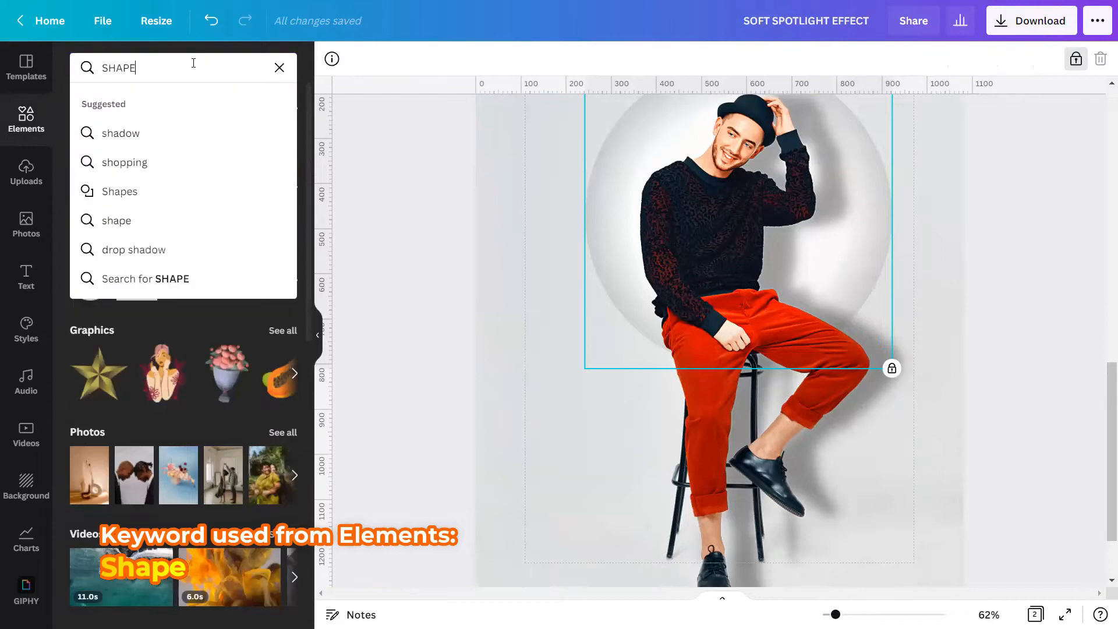
pyautogui.press('Return')
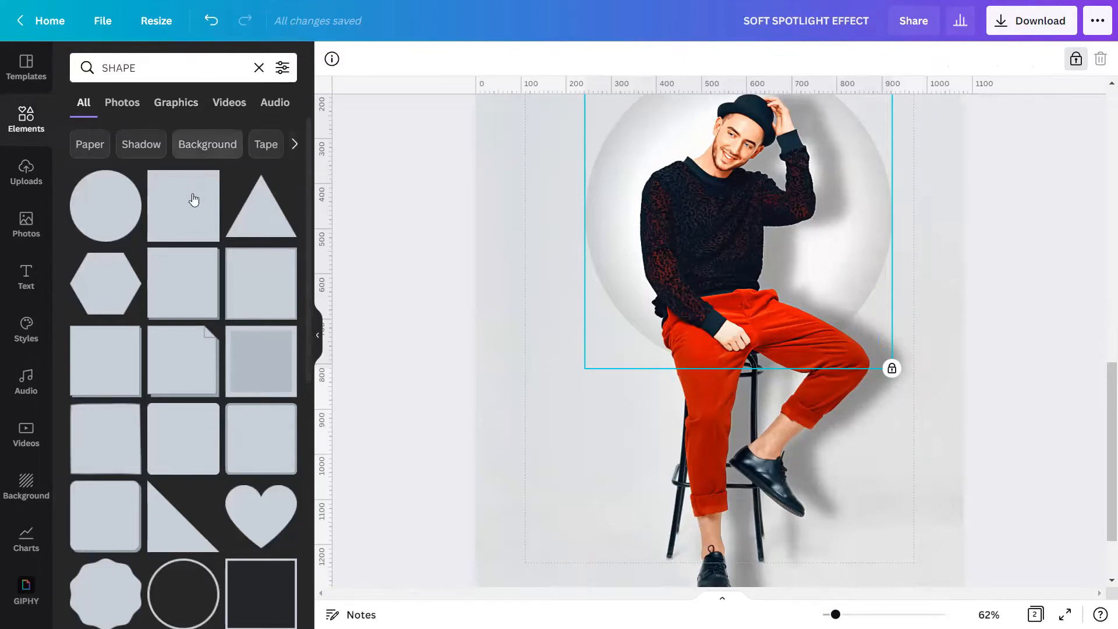
pyautogui.click(191, 224)
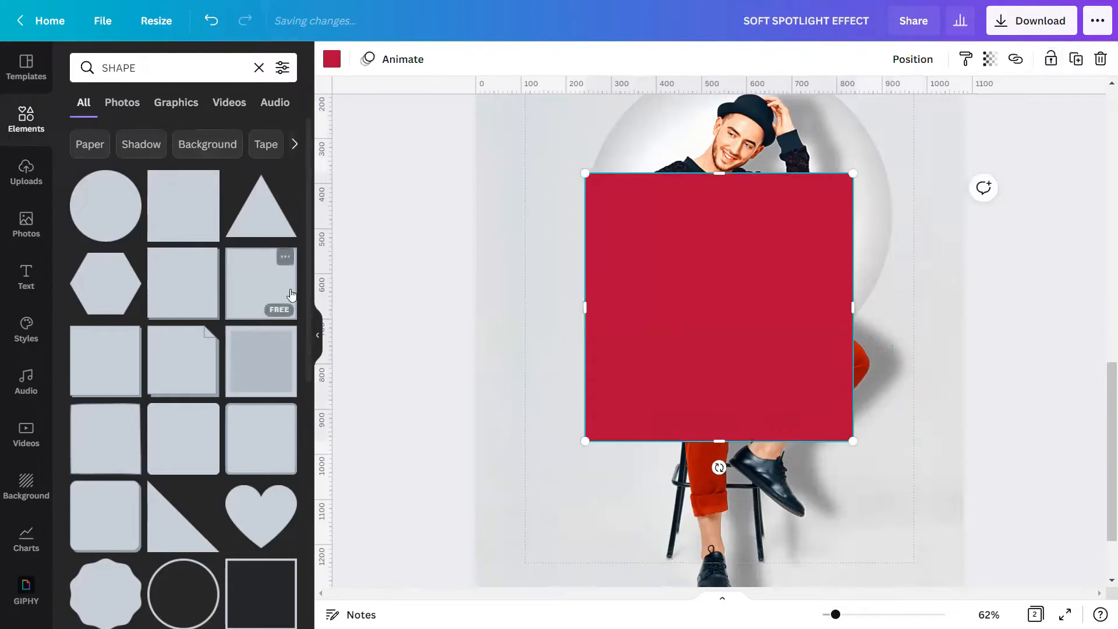
pyautogui.click(316, 335)
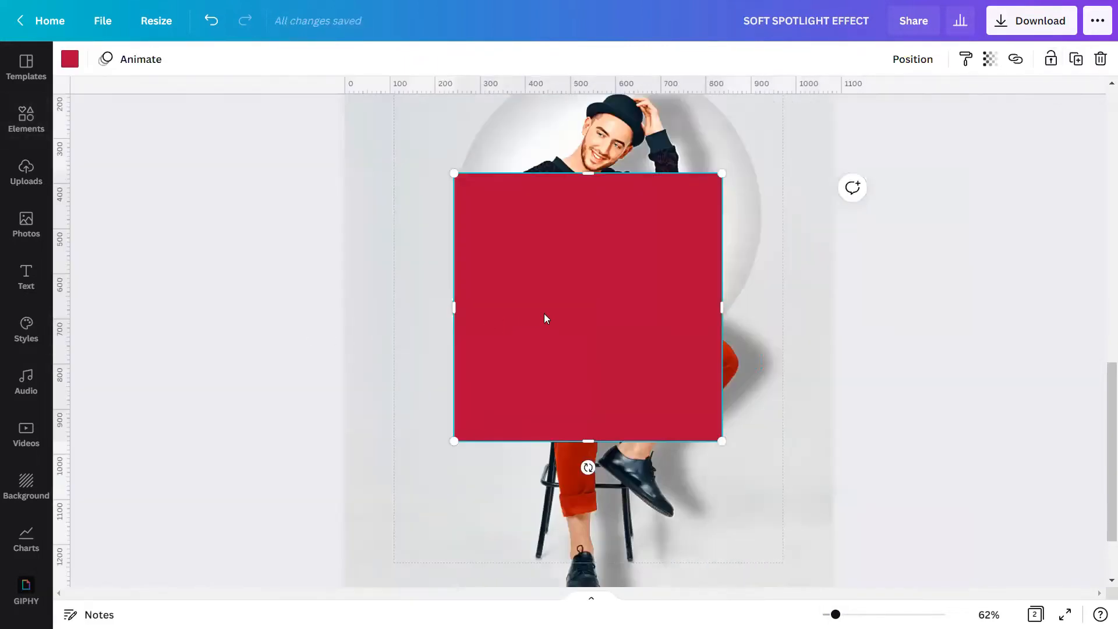
# Recolor the square with black from the default colors.
pyautogui.click(70, 59)
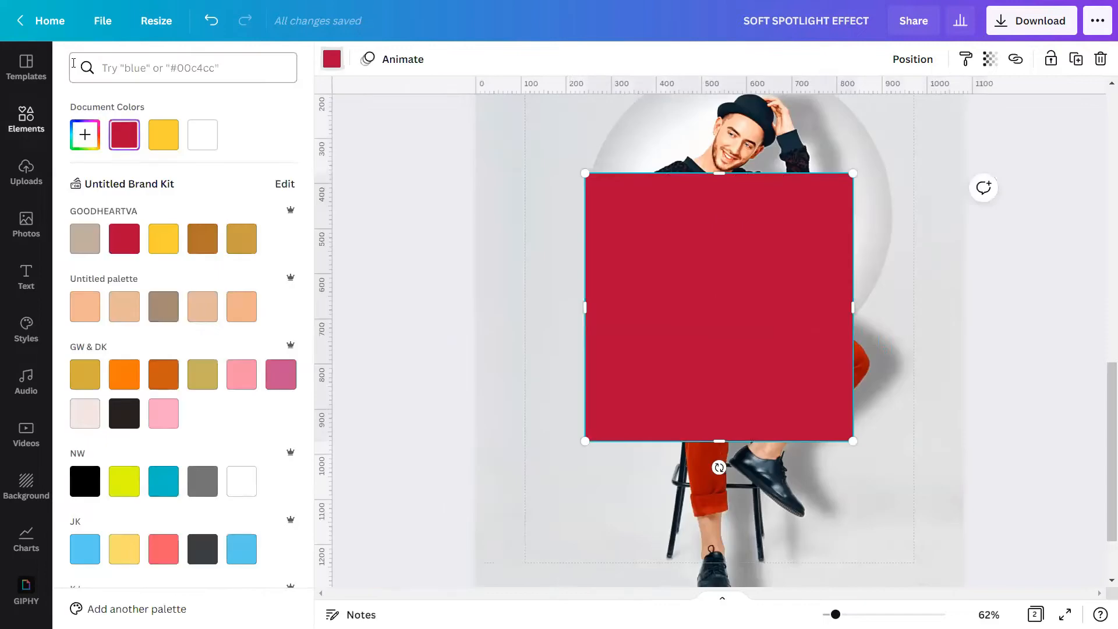
pyautogui.scroll(-15, 139, 356)
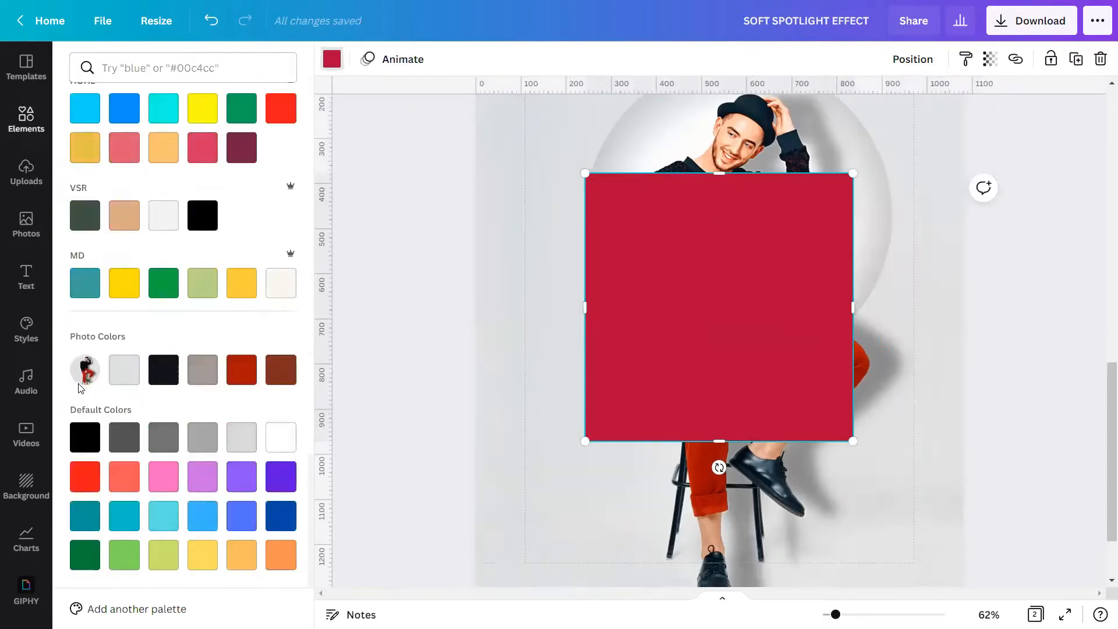
pyautogui.click(75, 440)
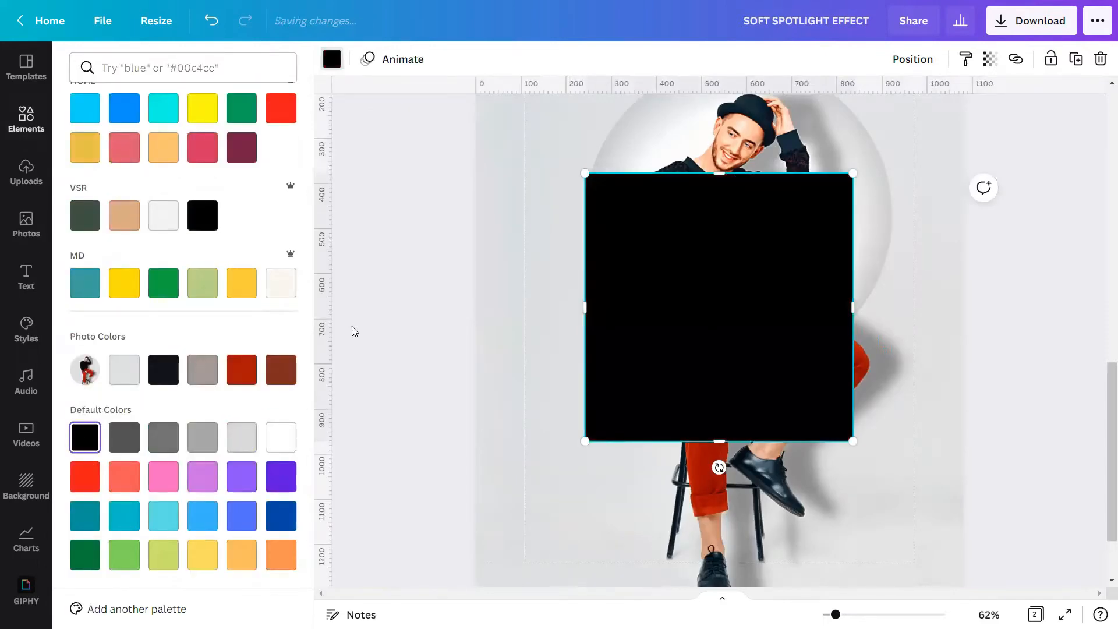
pyautogui.click(353, 326)
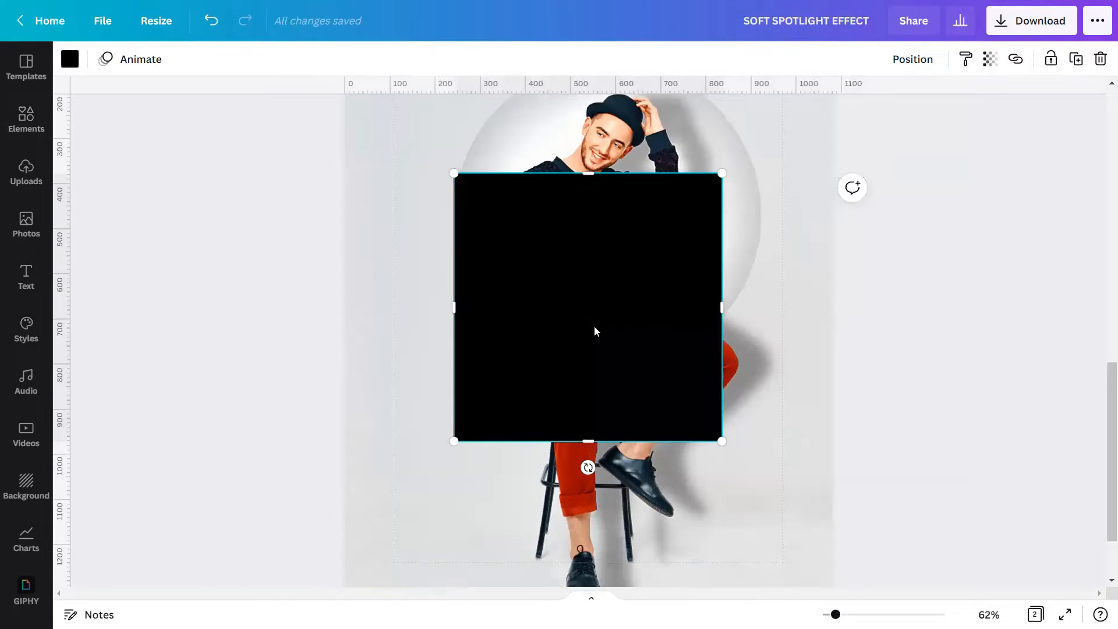
# Enlarge the black square until it covers all of page 2, and center it horizontally on the page.
pyautogui.scroll(1, 595, 331)
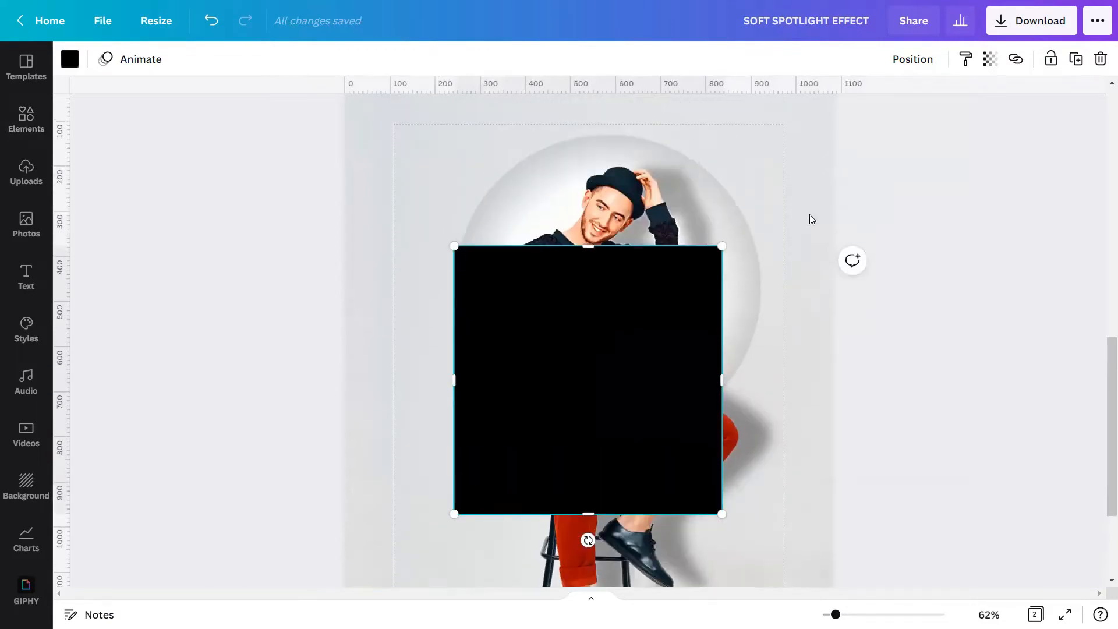
pyautogui.moveTo(454, 246); pyautogui.dragTo(344, 137)
pyautogui.scroll(-2, 715, 343)
pyautogui.moveTo(714, 344); pyautogui.dragTo(890, 515)
pyautogui.scroll(4, 899, 277)
pyautogui.moveTo(892, 260); pyautogui.dragTo(988, 163)
pyautogui.scroll(1, 951, 227)
pyautogui.moveTo(988, 235); pyautogui.dragTo(953, 280)
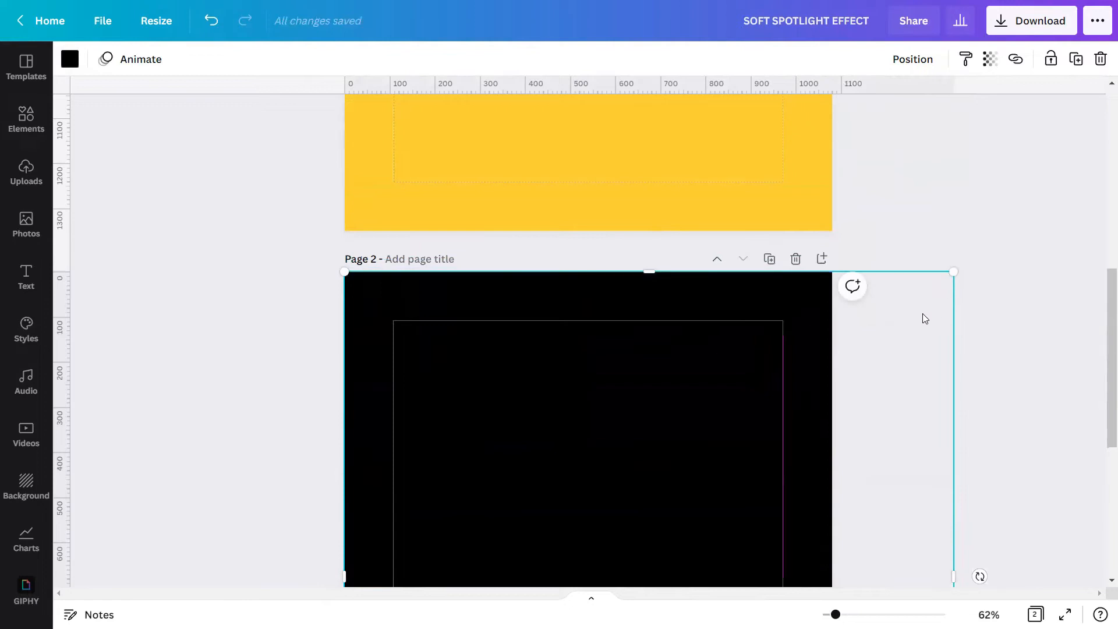
pyautogui.click(912, 59)
pyautogui.click(846, 192)
pyautogui.click(998, 325)
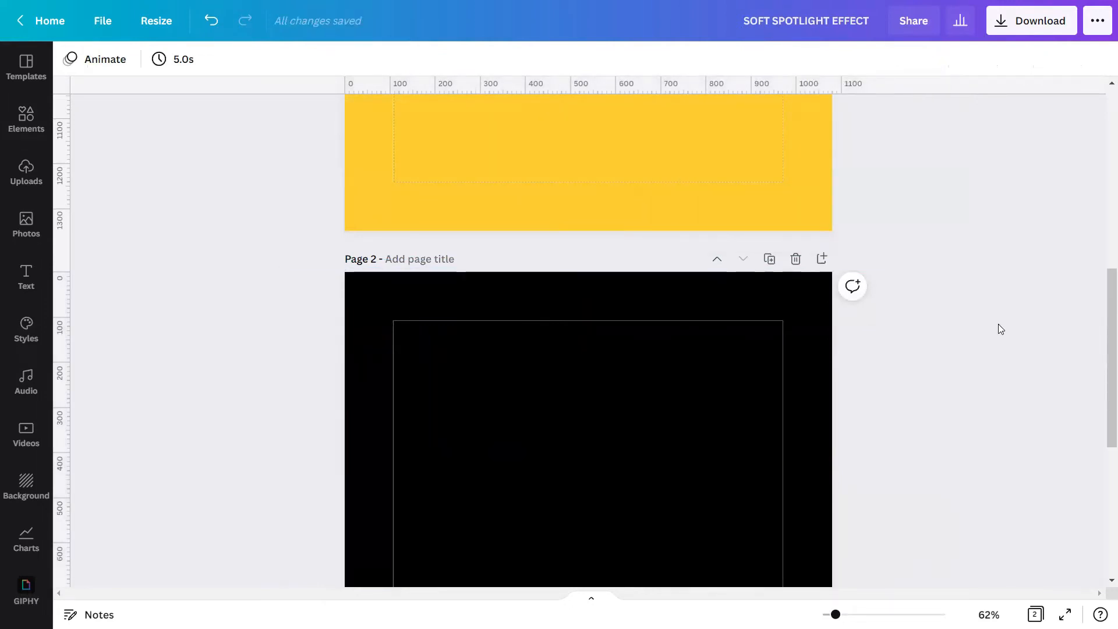
# Send the black square one layer backward behind the circle-framed photo, and lock it in place.
pyautogui.scroll(-3, 963, 355)
pyautogui.scroll(-3, 965, 373)
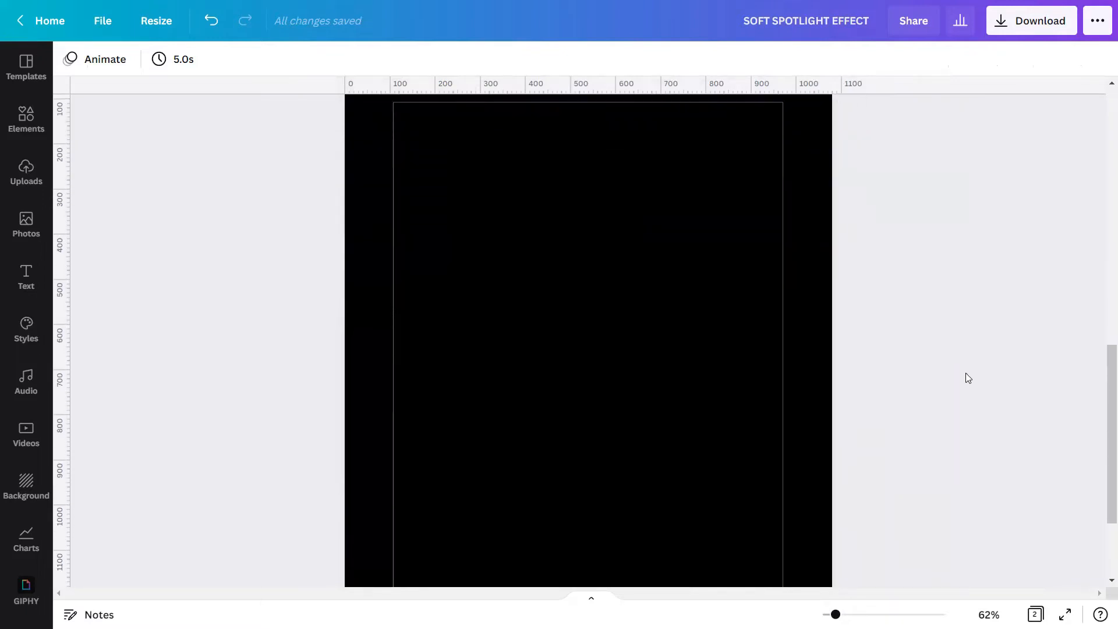
pyautogui.click(622, 352)
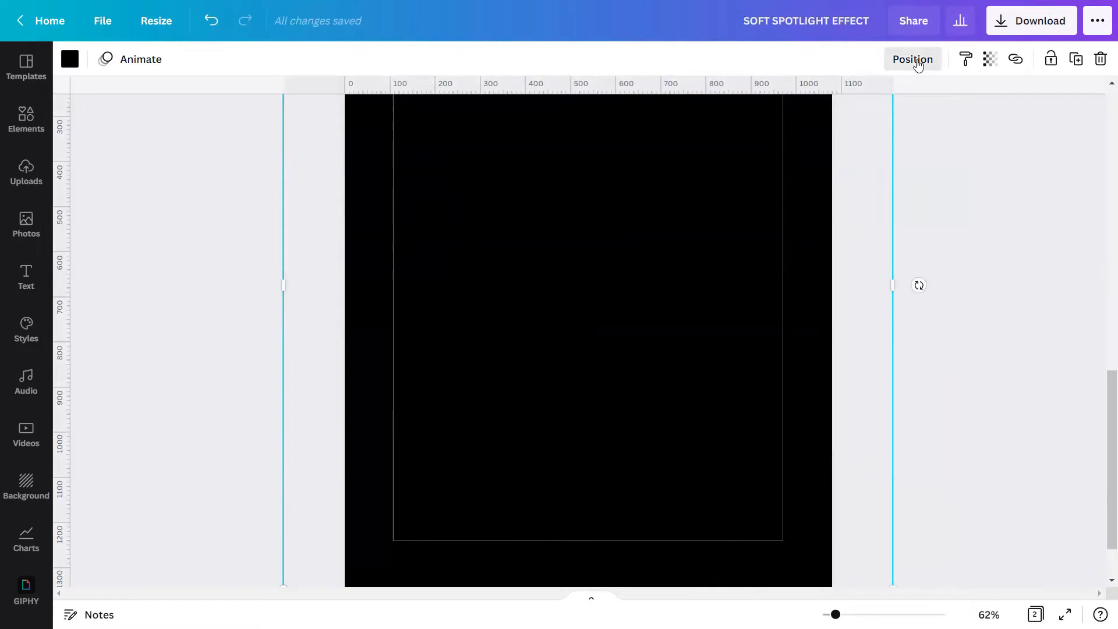
pyautogui.click(914, 59)
pyautogui.click(873, 103)
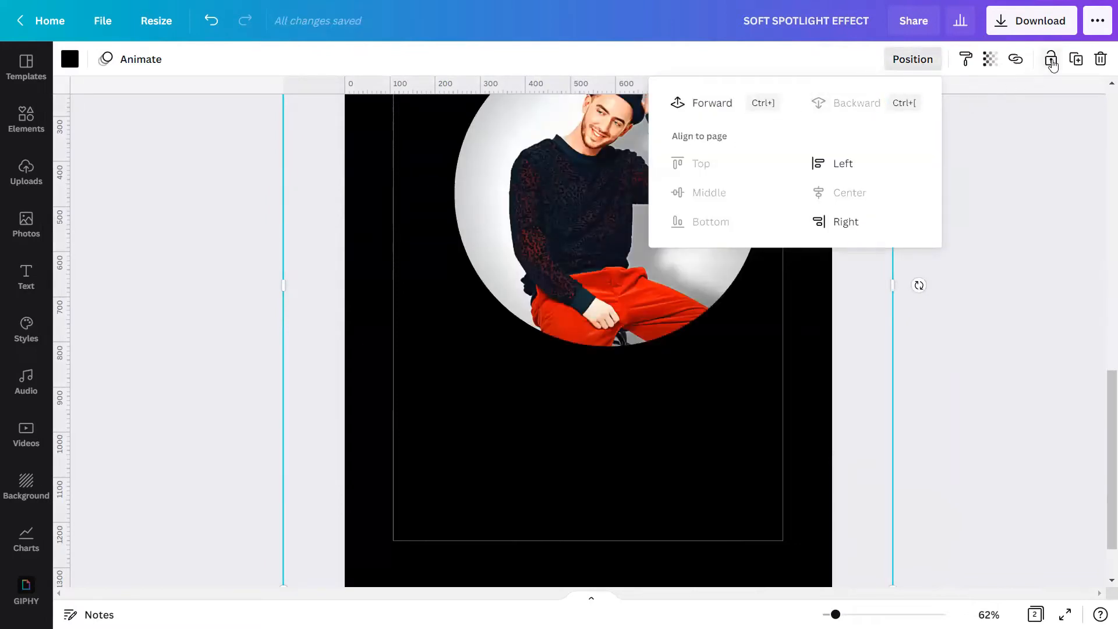
pyautogui.click(1052, 63)
pyautogui.click(1076, 58)
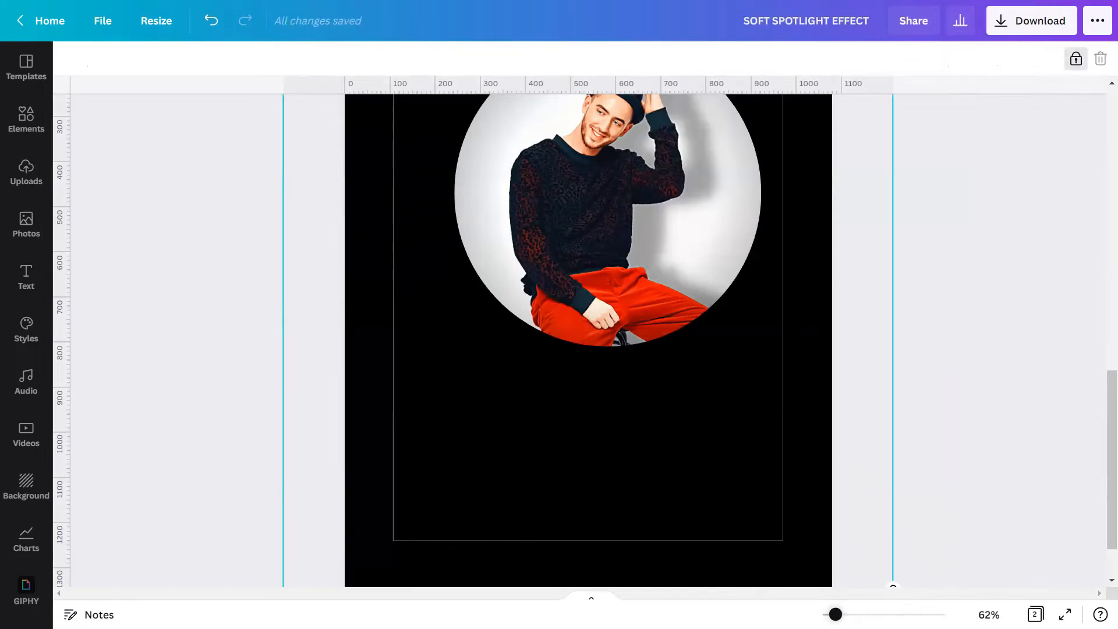
# Add a new blank page below page 2.
pyautogui.moveTo(835, 614); pyautogui.dragTo(831, 615)
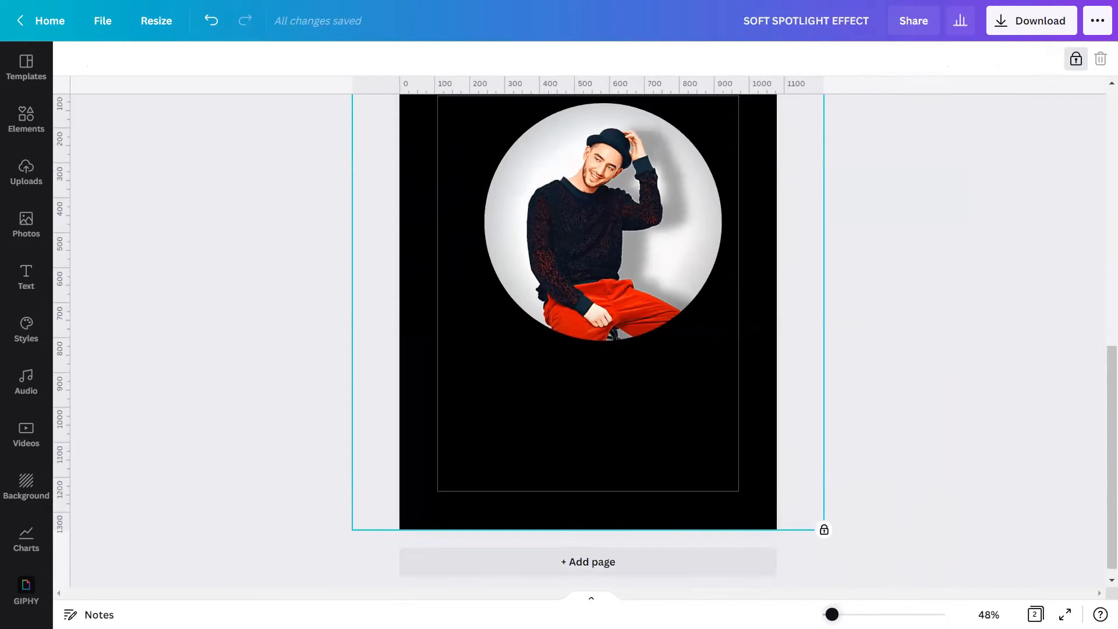
pyautogui.scroll(1, 895, 472)
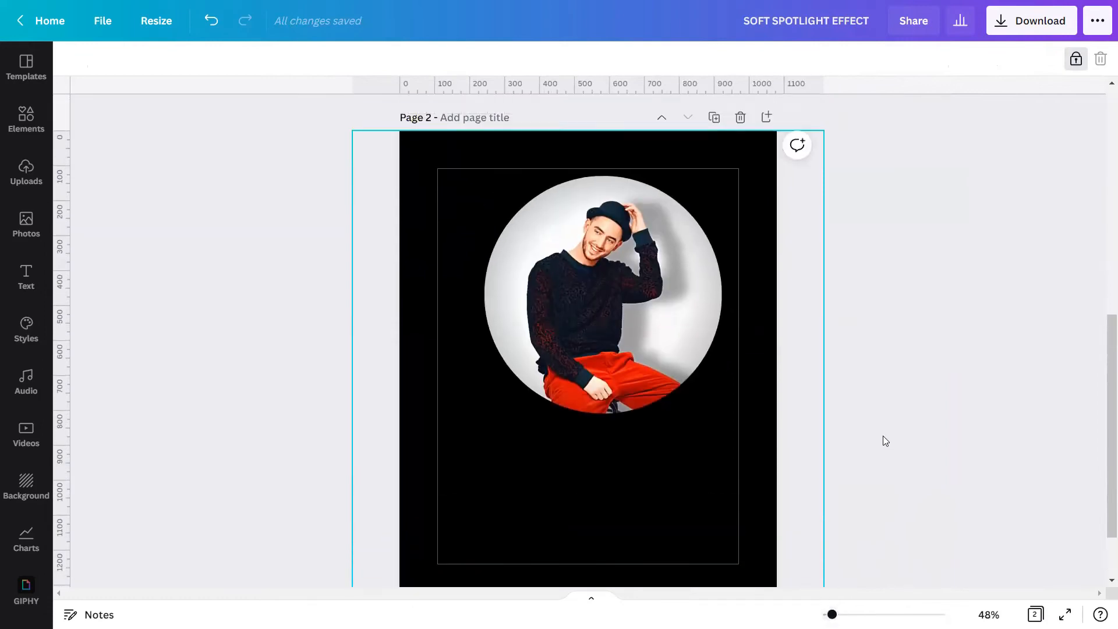
pyautogui.scroll(-2, 833, 473)
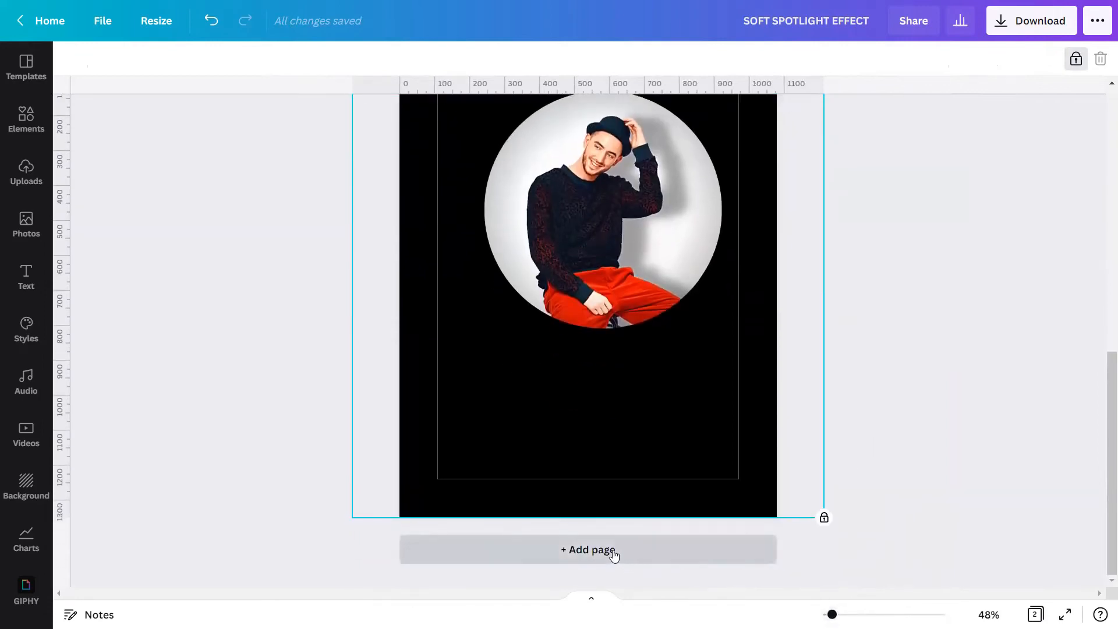
pyautogui.click(611, 553)
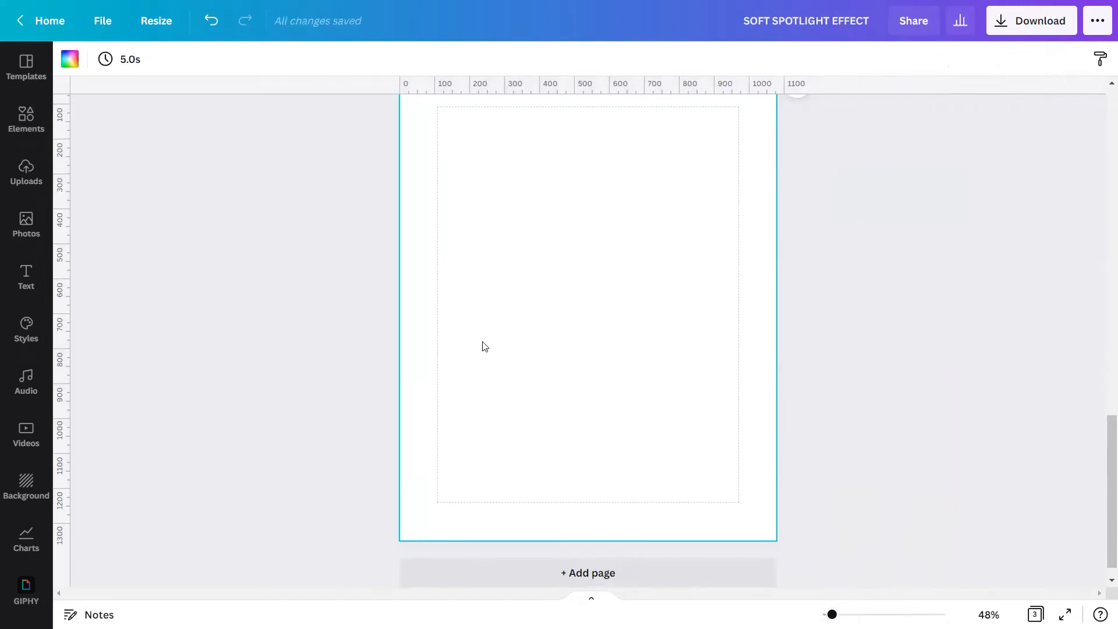
# Search the elements library for "CIRCLE BLURRED SHADOW FRAME".
pyautogui.click(38, 126)
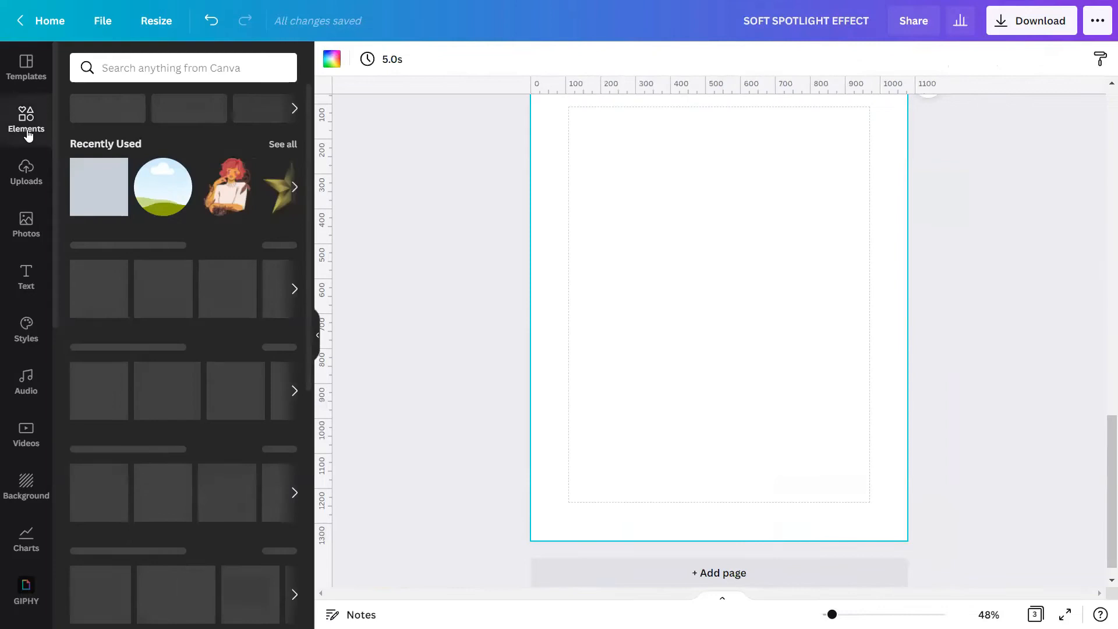
pyautogui.click(101, 64)
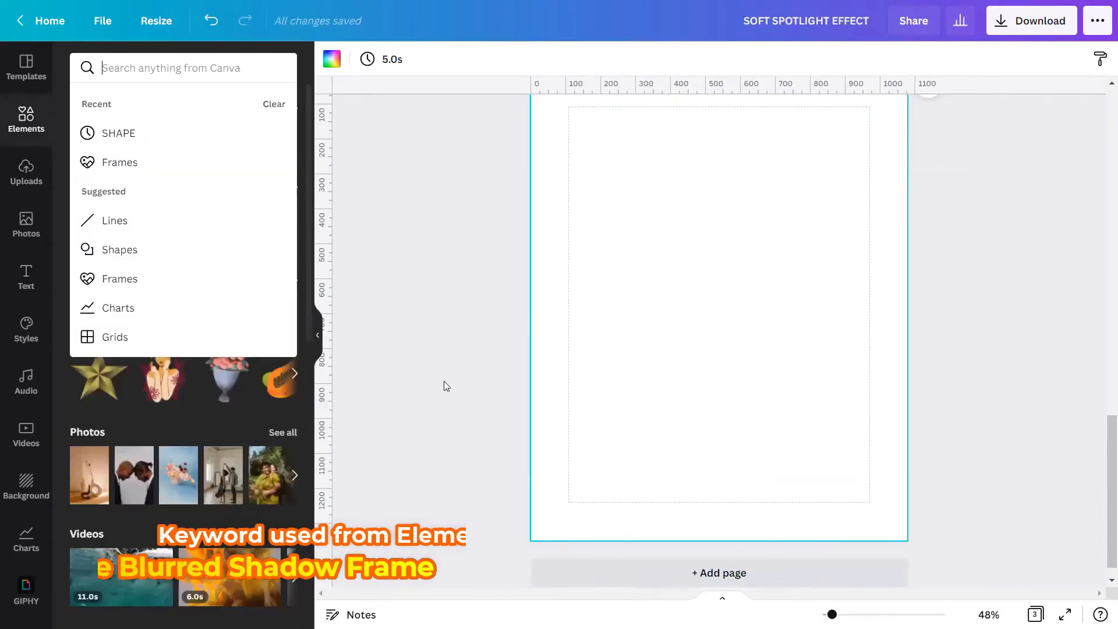
pyautogui.write('CI')
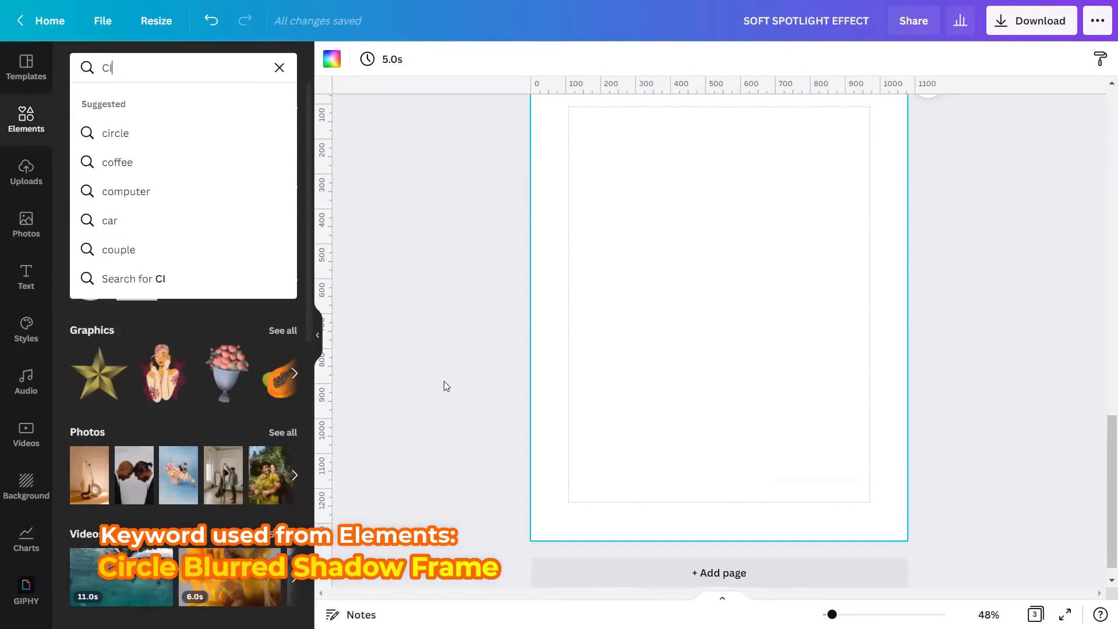
pyautogui.write('RCLE BLURRED SHADOW')
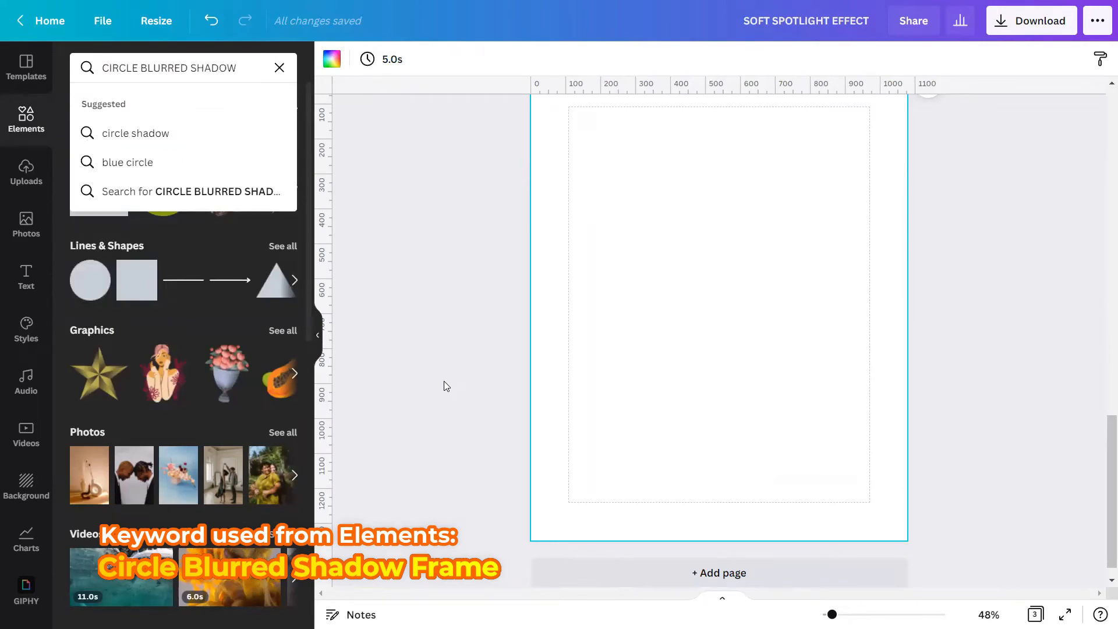
pyautogui.write(' FRAME')
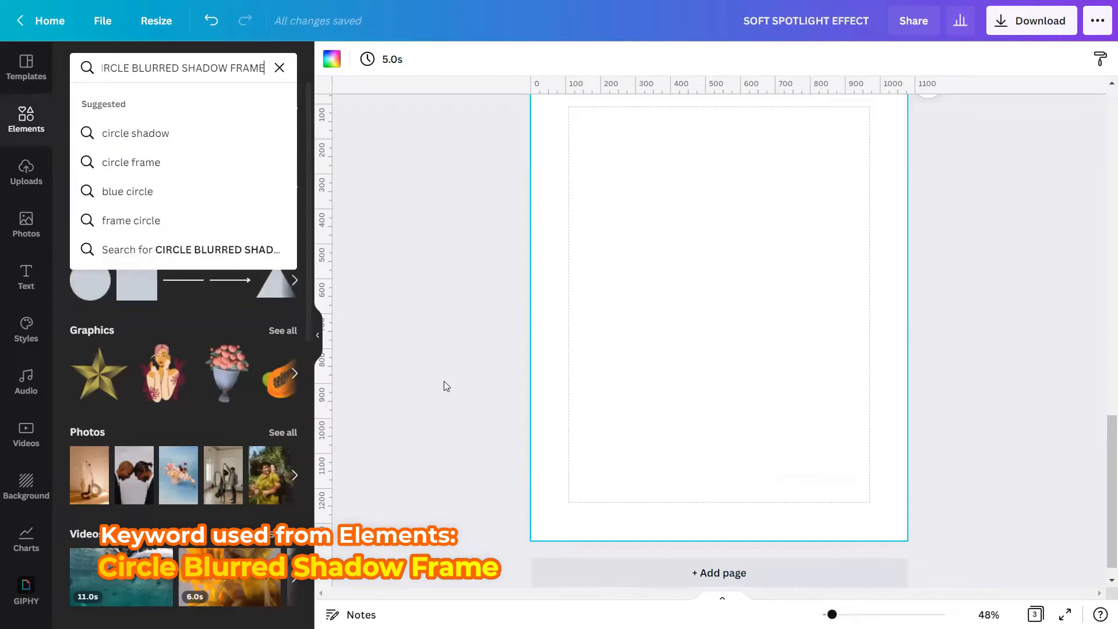
pyautogui.press('Return')
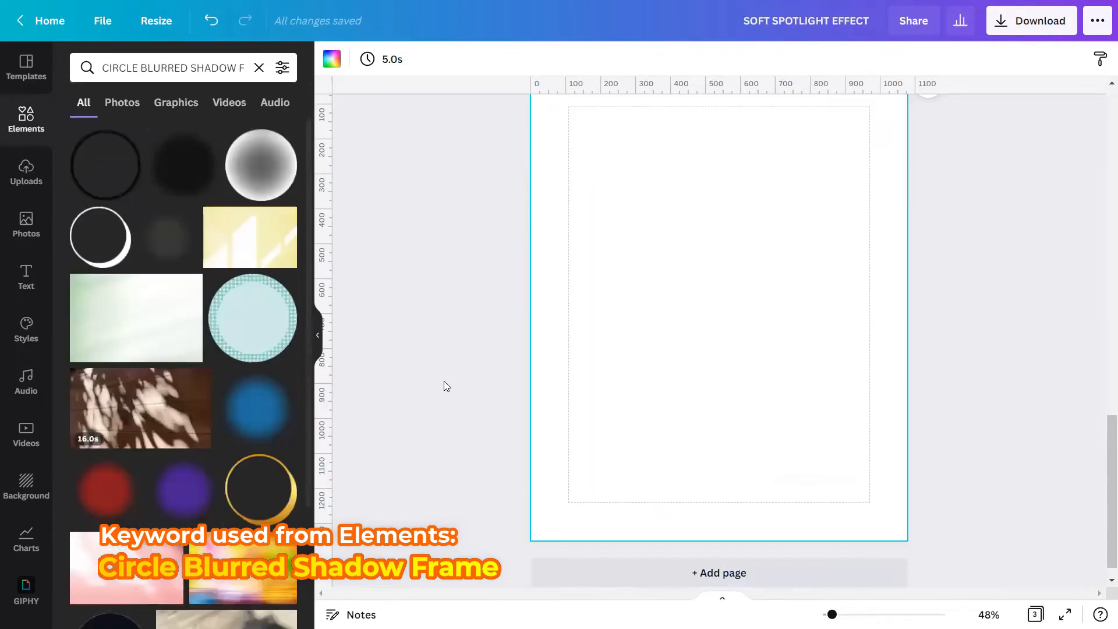
# Limit the results to graphics, add the black blurred ring to page 3, and view its graphic details.
pyautogui.click(175, 100)
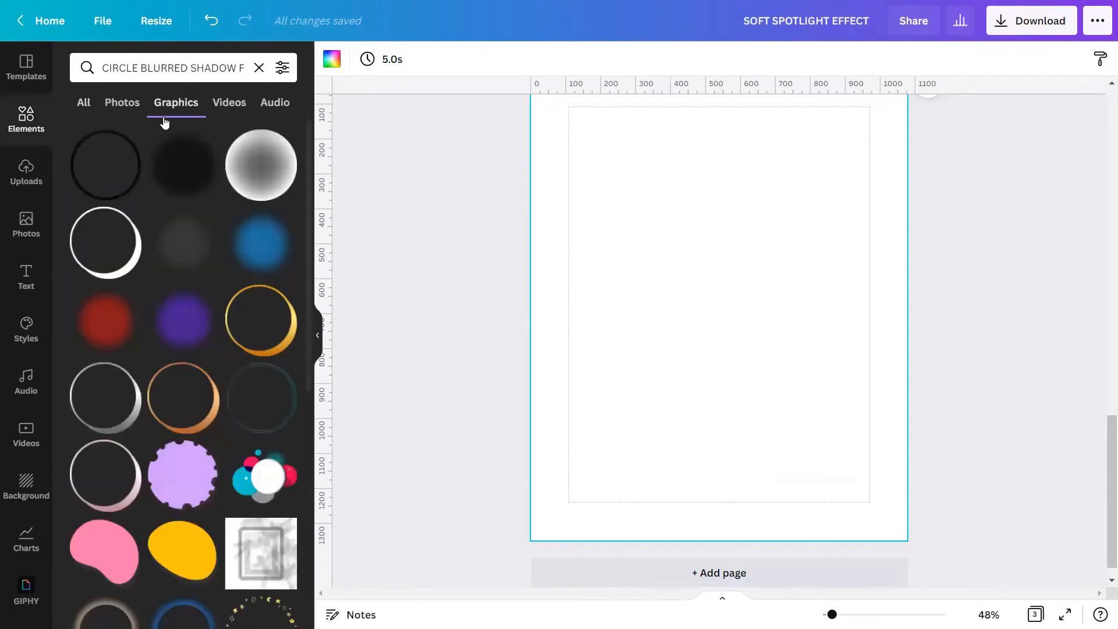
pyautogui.click(117, 174)
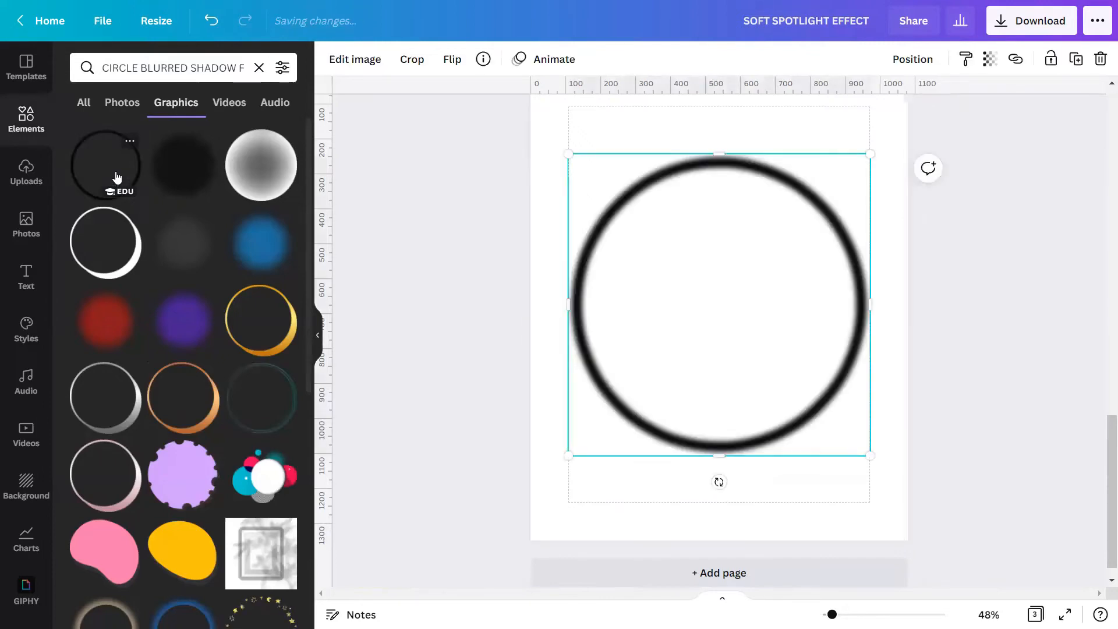
pyautogui.click(129, 142)
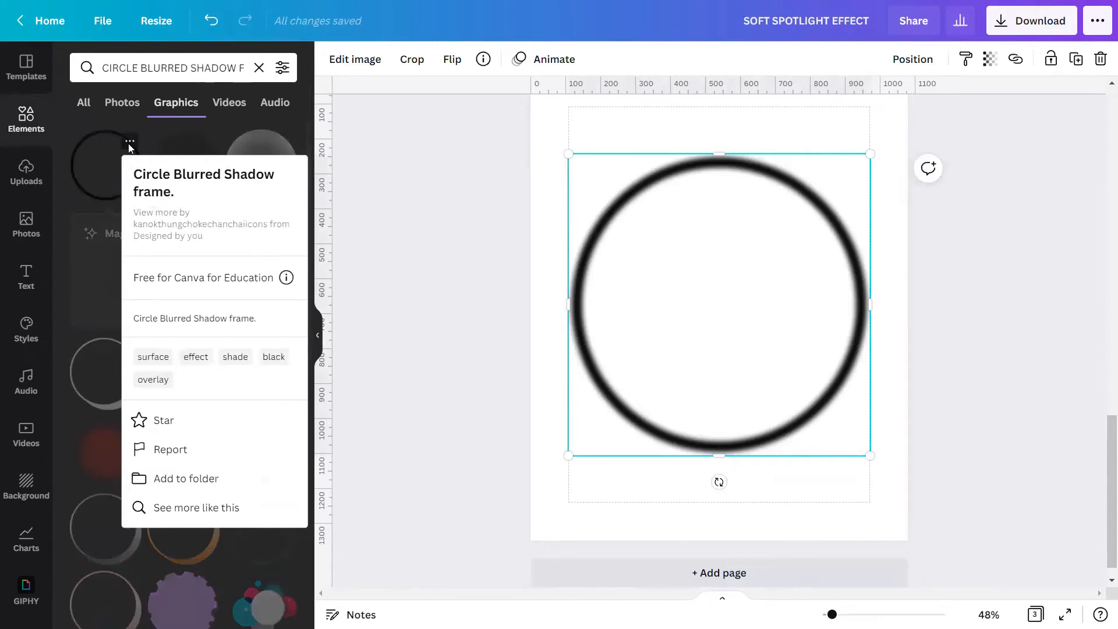
pyautogui.click(320, 337)
pyautogui.click(320, 337)
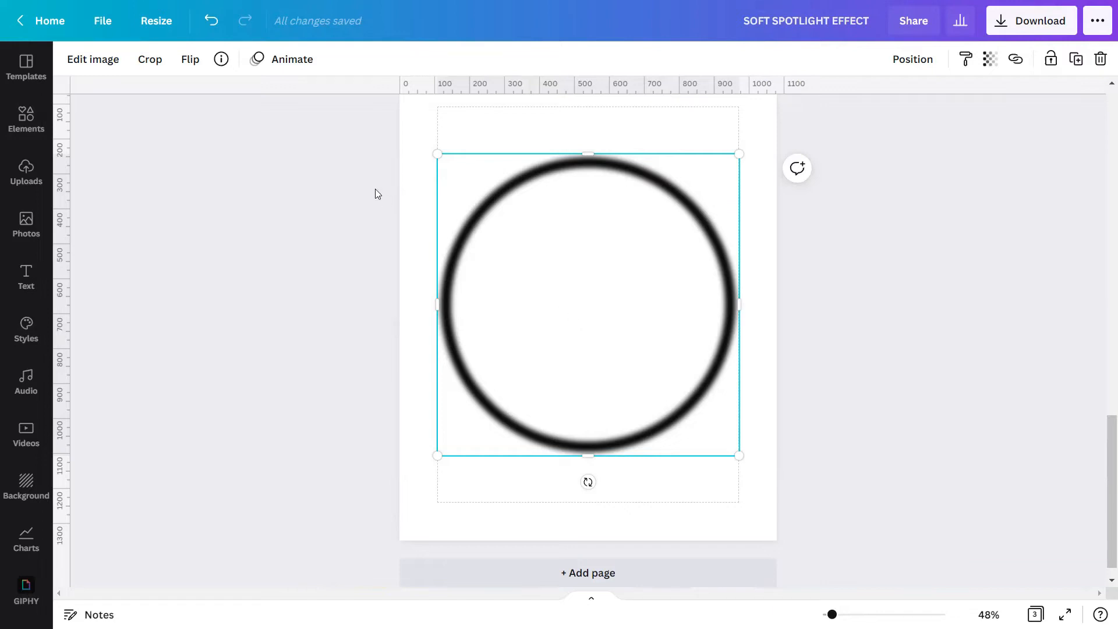
# Give the blurred ring the Classic preset from the Duotone image effects.
pyautogui.click(99, 64)
pyautogui.scroll(-5, 147, 298)
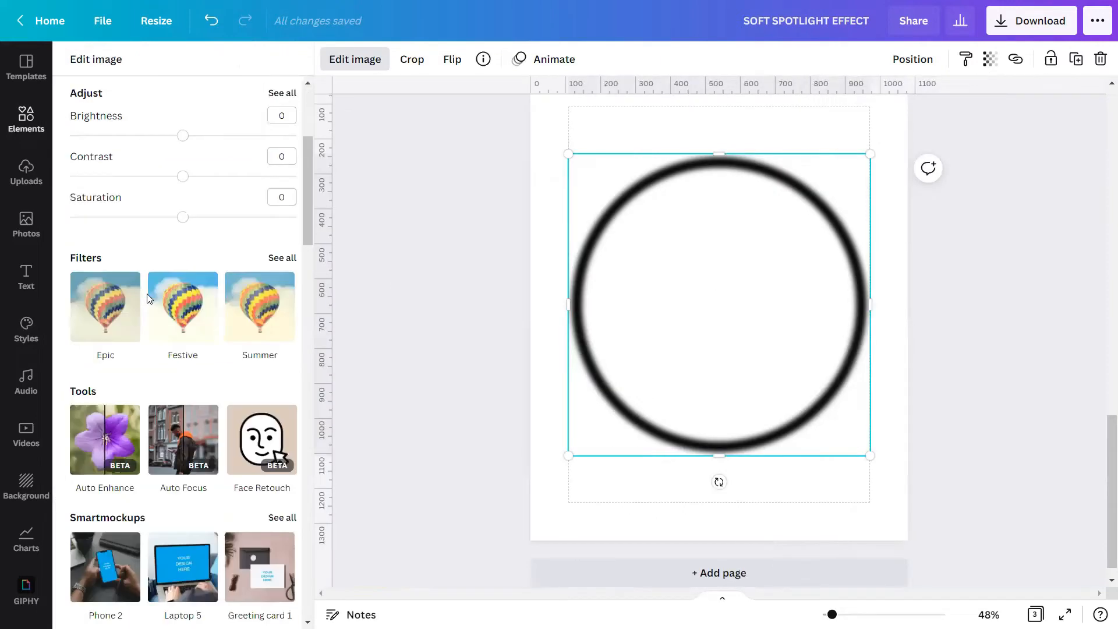
pyautogui.scroll(-3, 148, 298)
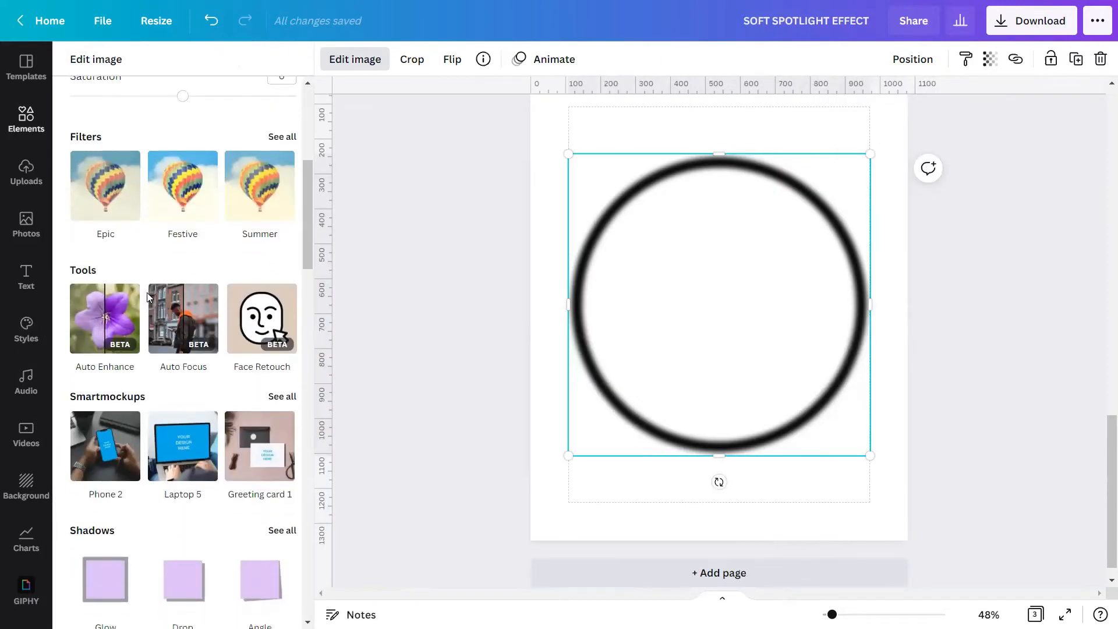
pyautogui.scroll(-7, 148, 297)
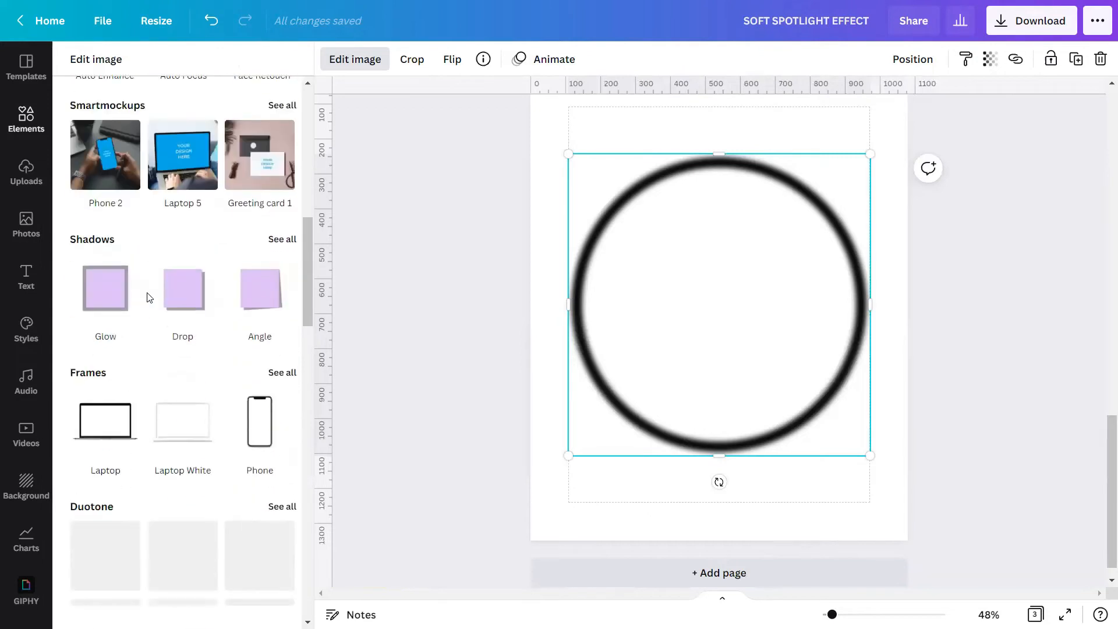
pyautogui.scroll(-2, 148, 298)
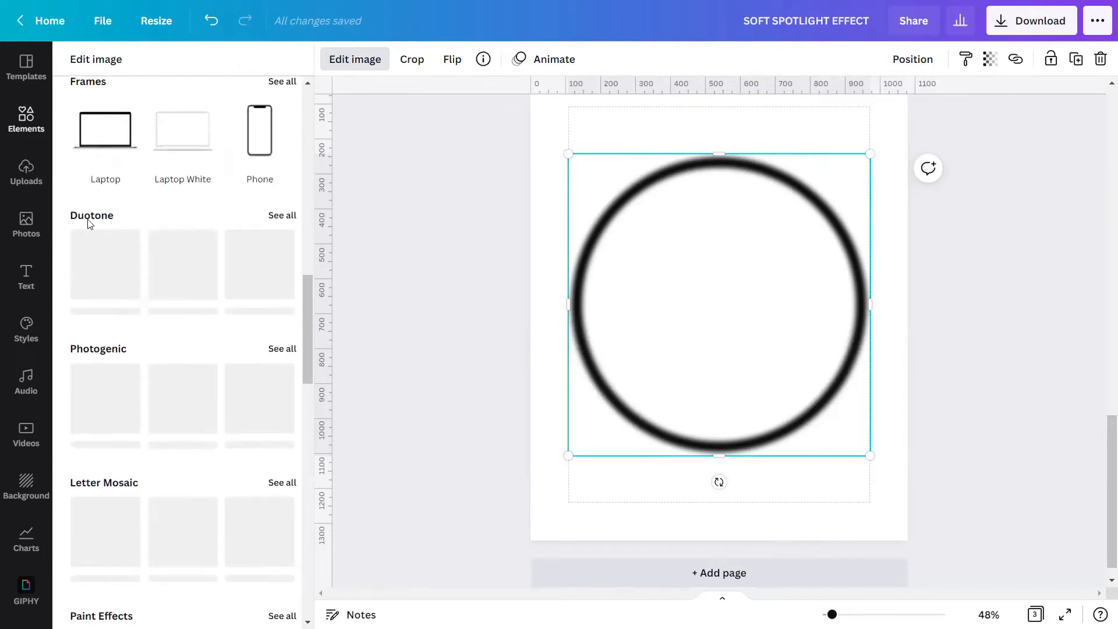
pyautogui.click(277, 216)
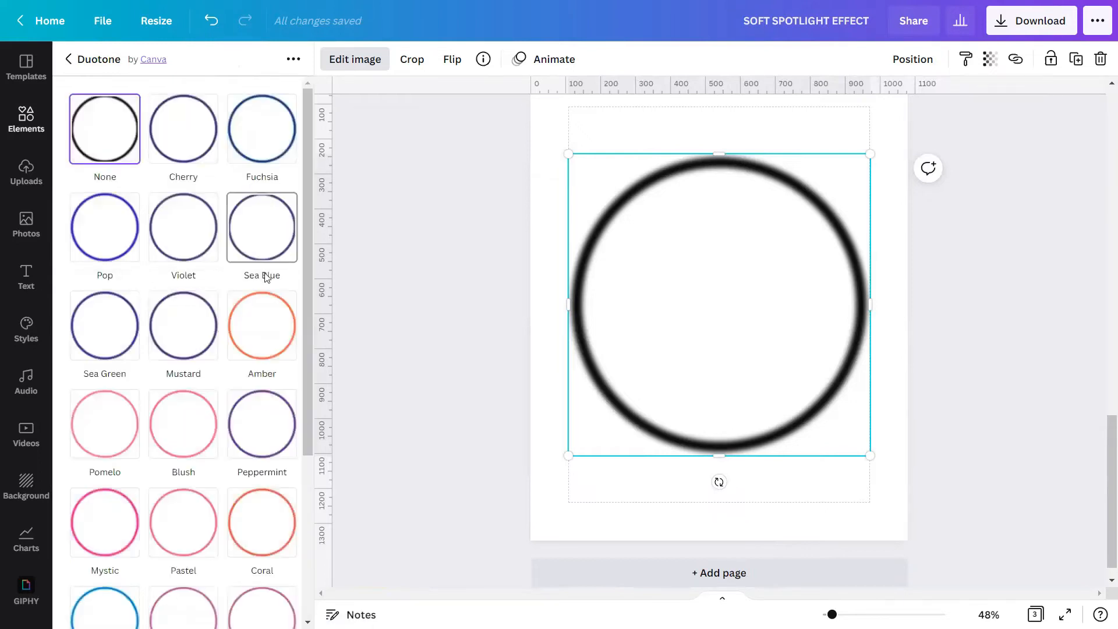
pyautogui.scroll(-4, 263, 290)
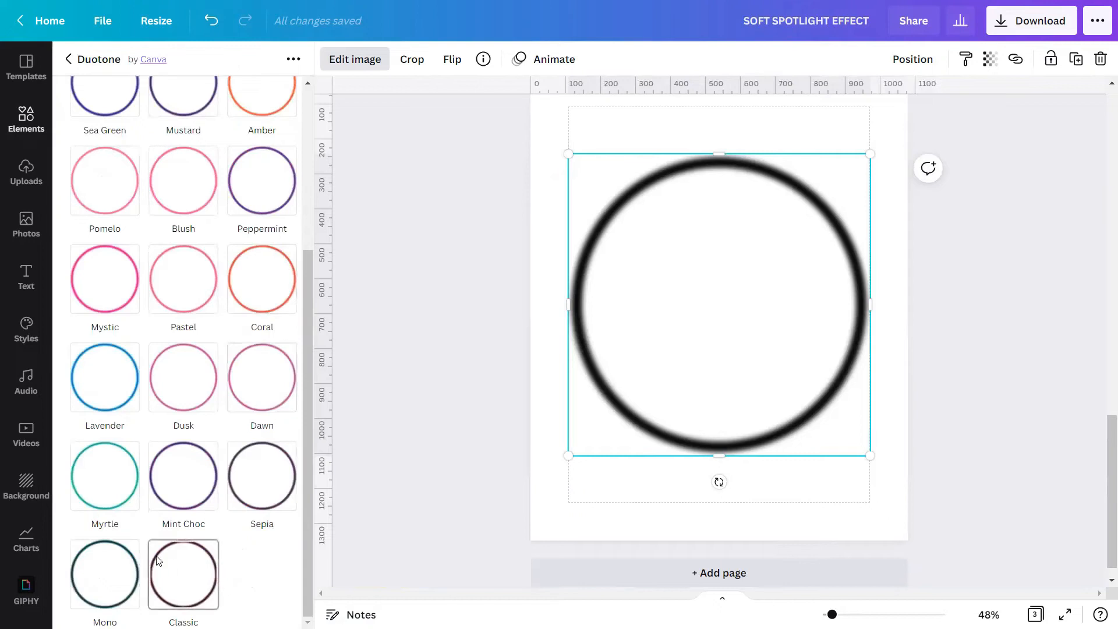
pyautogui.click(181, 581)
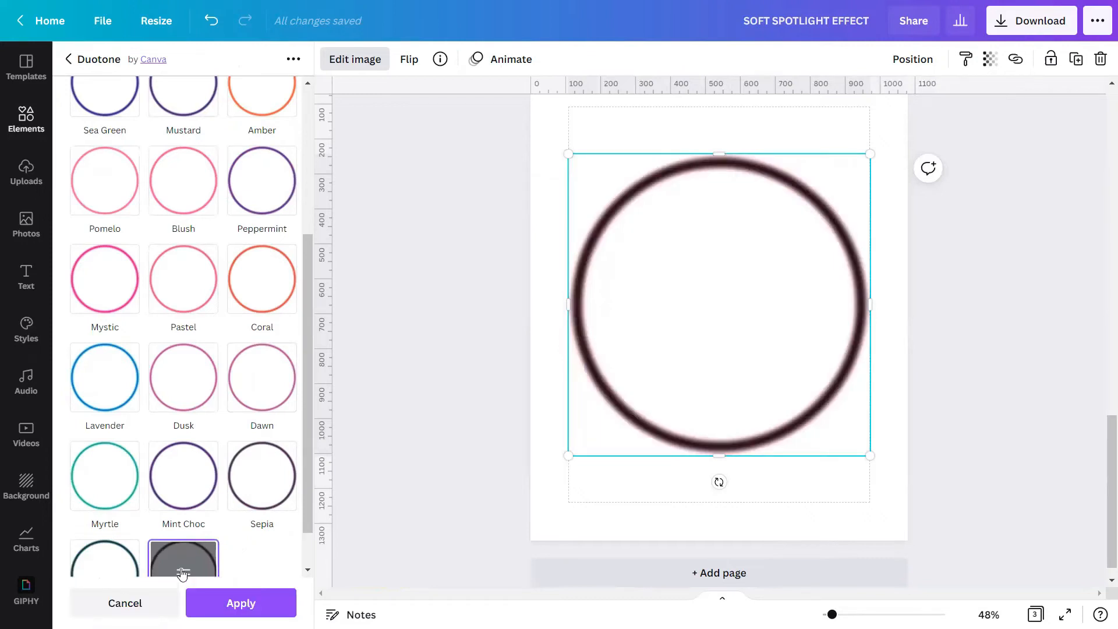
# Set the Classic duotone's highlights color to white from the default colors.
pyautogui.click(182, 571)
pyautogui.click(283, 112)
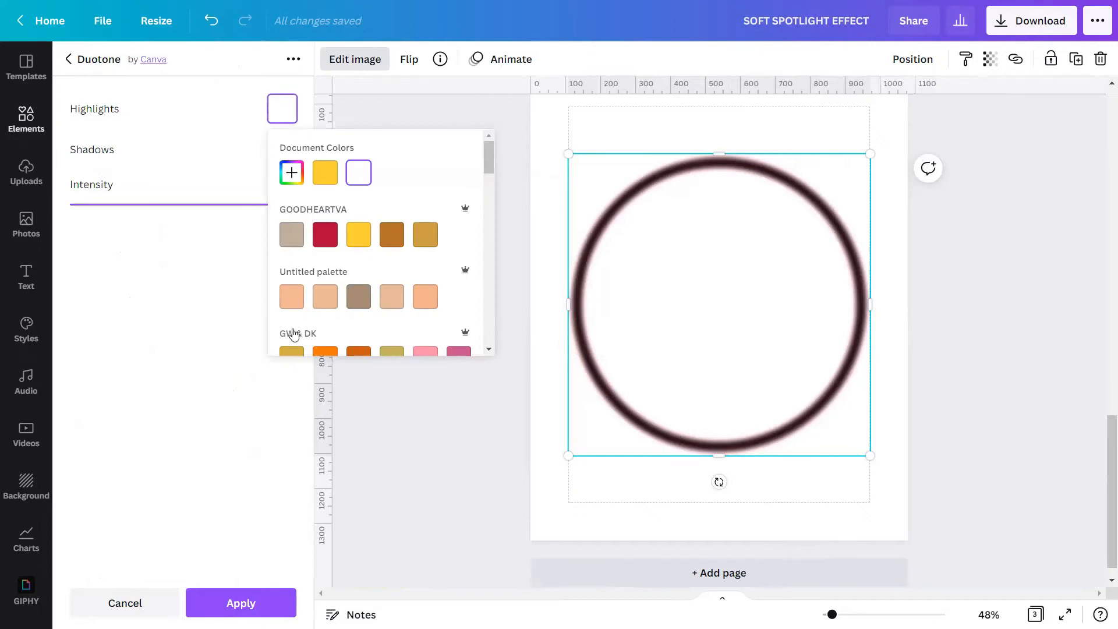
pyautogui.scroll(-5, 294, 334)
pyautogui.scroll(-5, 288, 289)
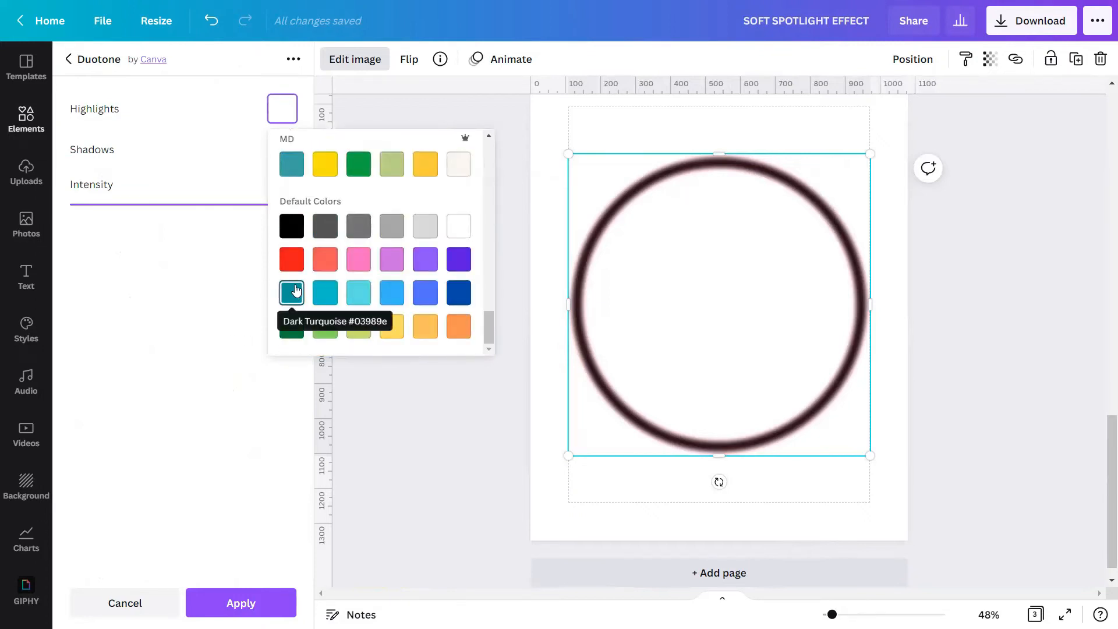
pyautogui.click(457, 226)
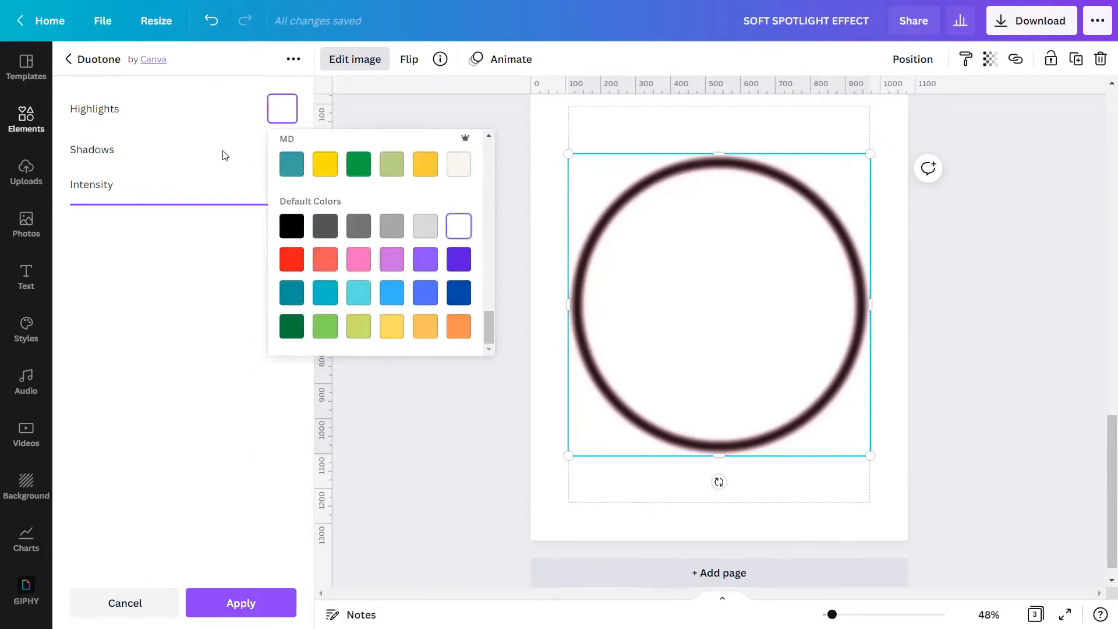
# Set the duotone's shadows color to white from the default colors and apply the effect to the ring.
pyautogui.click(225, 156)
pyautogui.click(282, 149)
pyautogui.scroll(-1, 369, 265)
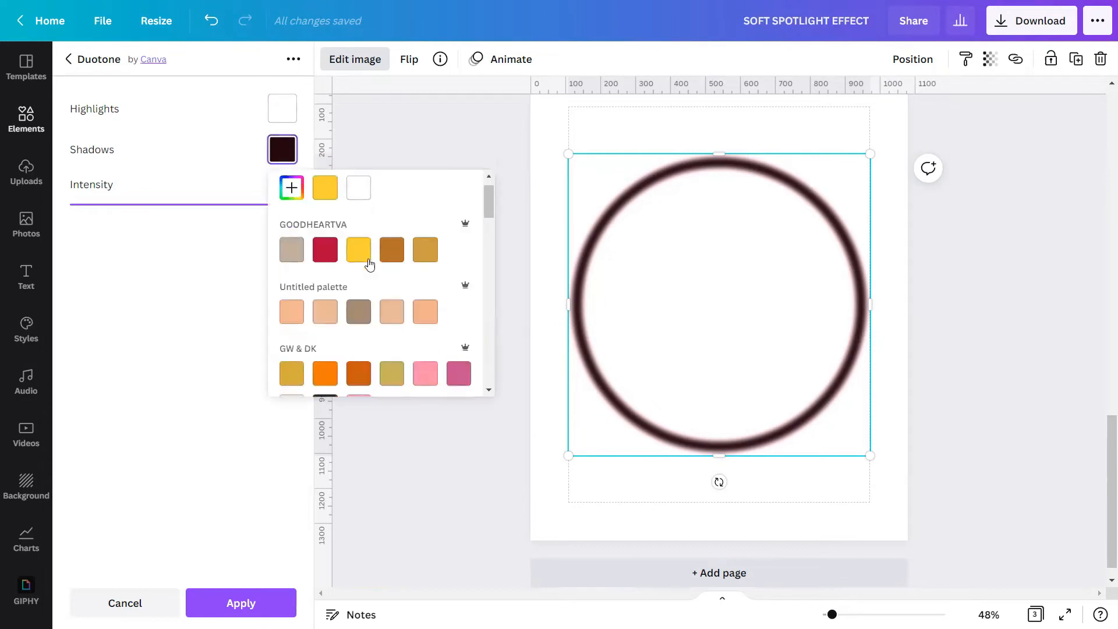
pyautogui.scroll(-10, 369, 265)
pyautogui.click(458, 268)
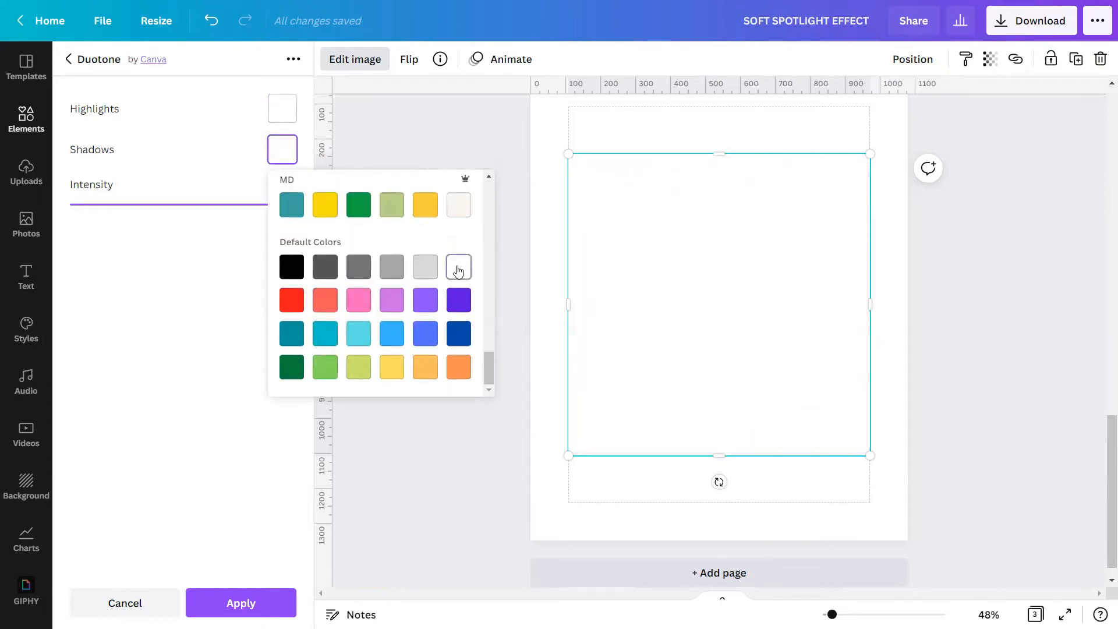
pyautogui.click(241, 603)
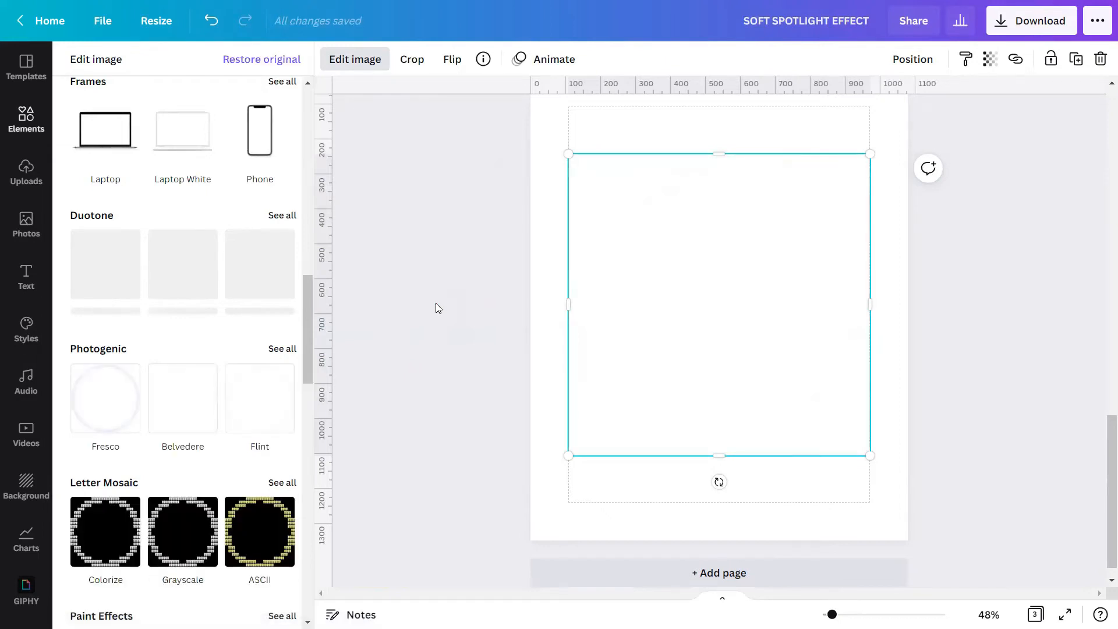
# Change the background of page 3 to black from the default colors.
pyautogui.click(553, 117)
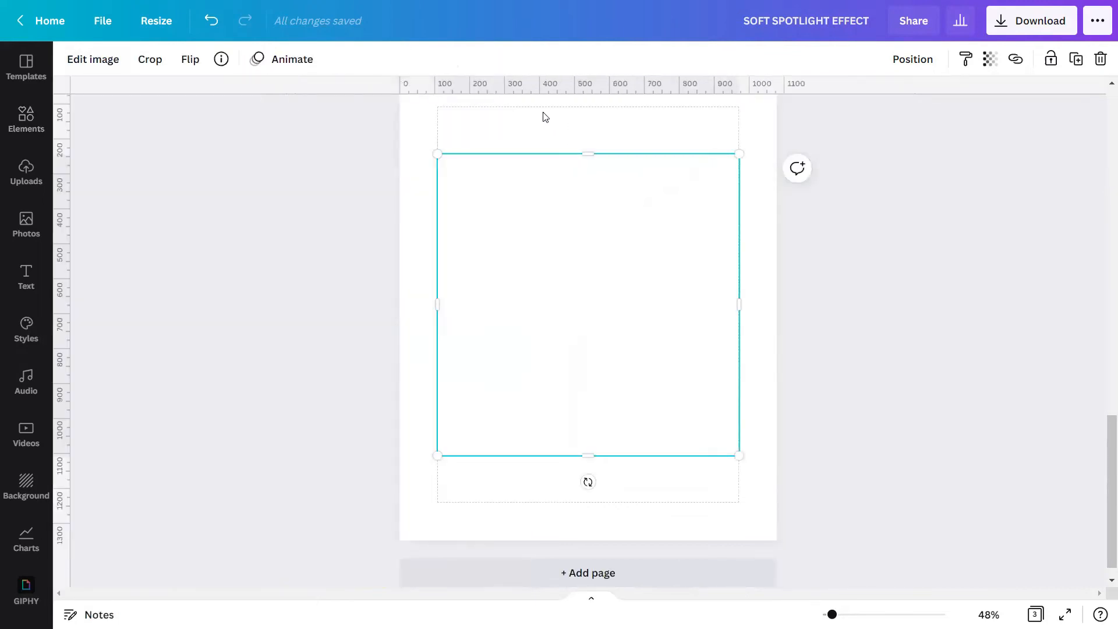
pyautogui.click(424, 115)
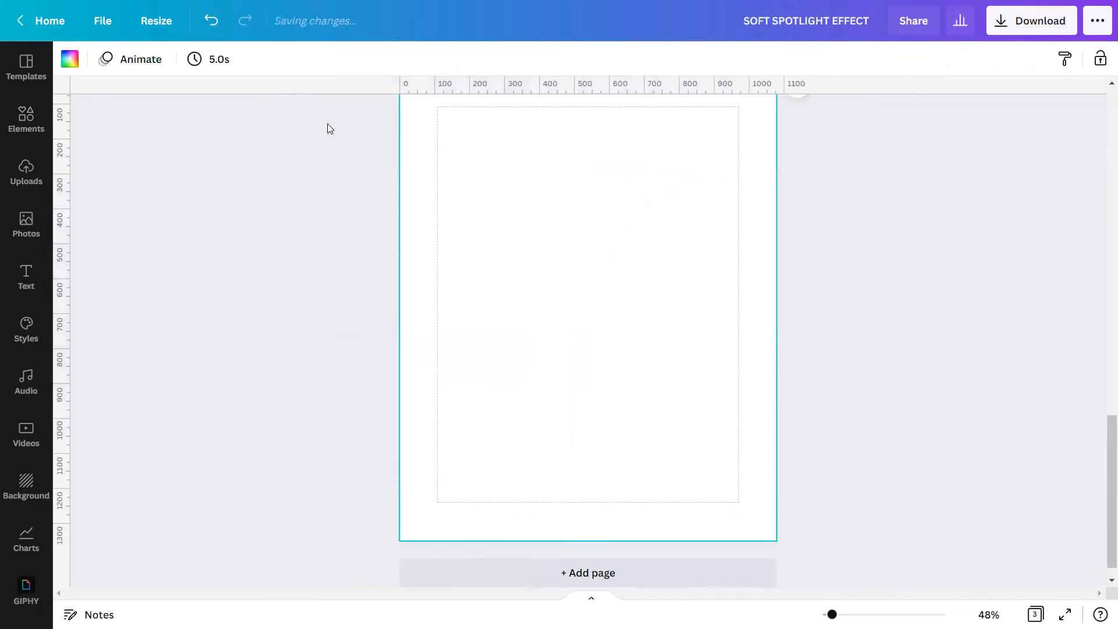
pyautogui.click(69, 59)
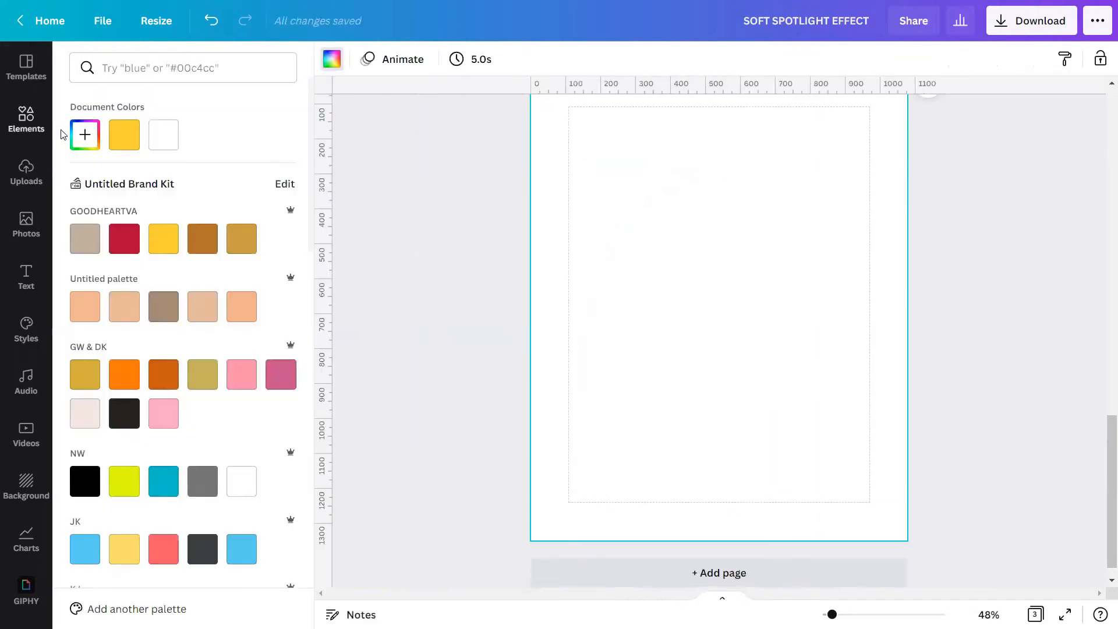
pyautogui.scroll(-15, 82, 241)
pyautogui.click(93, 445)
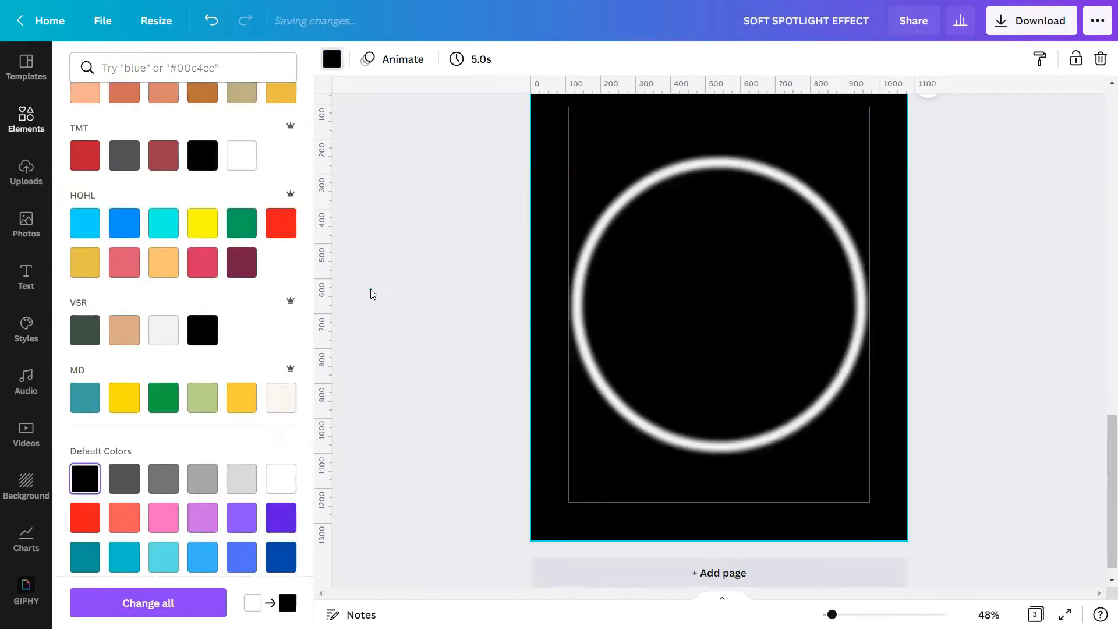
pyautogui.click(370, 289)
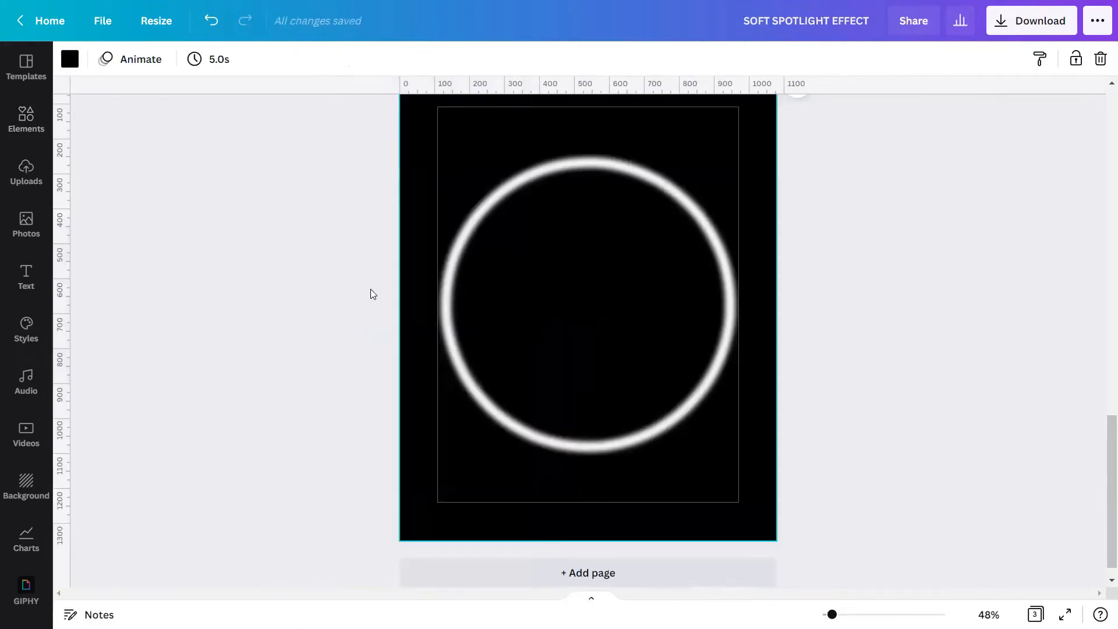
# Duplicate the white ring, shrink both rings to the same size, and stack them one above the other on page 3.
pyautogui.click(533, 295)
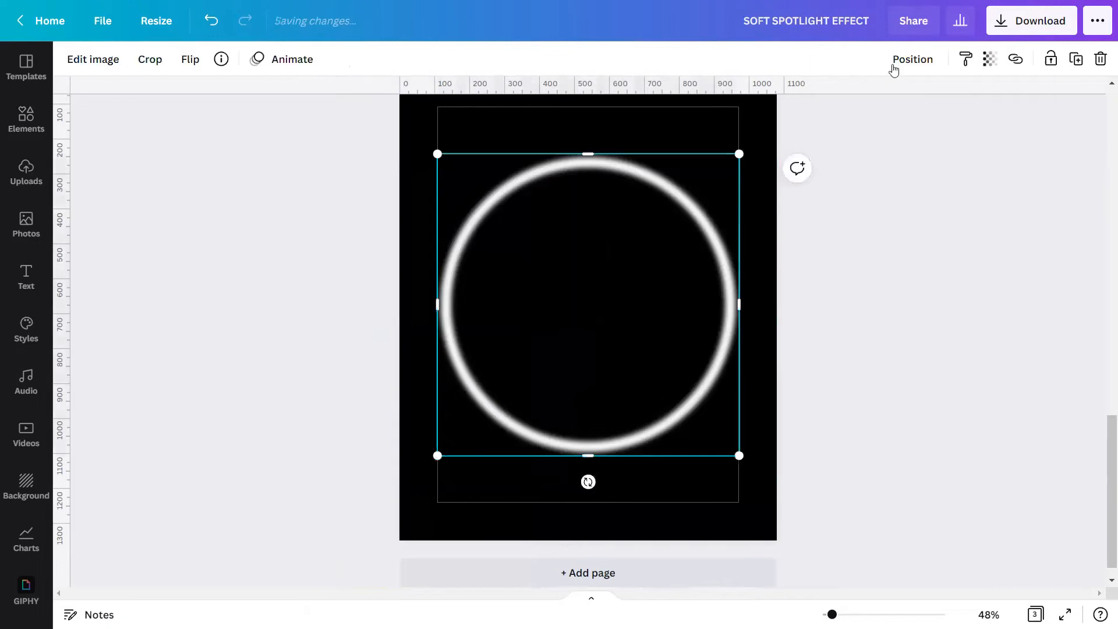
pyautogui.click(1076, 59)
pyautogui.moveTo(876, 310); pyautogui.dragTo(635, 455)
pyautogui.moveTo(743, 155); pyautogui.dragTo(636, 294)
pyautogui.moveTo(586, 327); pyautogui.dragTo(646, 442)
pyautogui.click(753, 281)
pyautogui.click(808, 361)
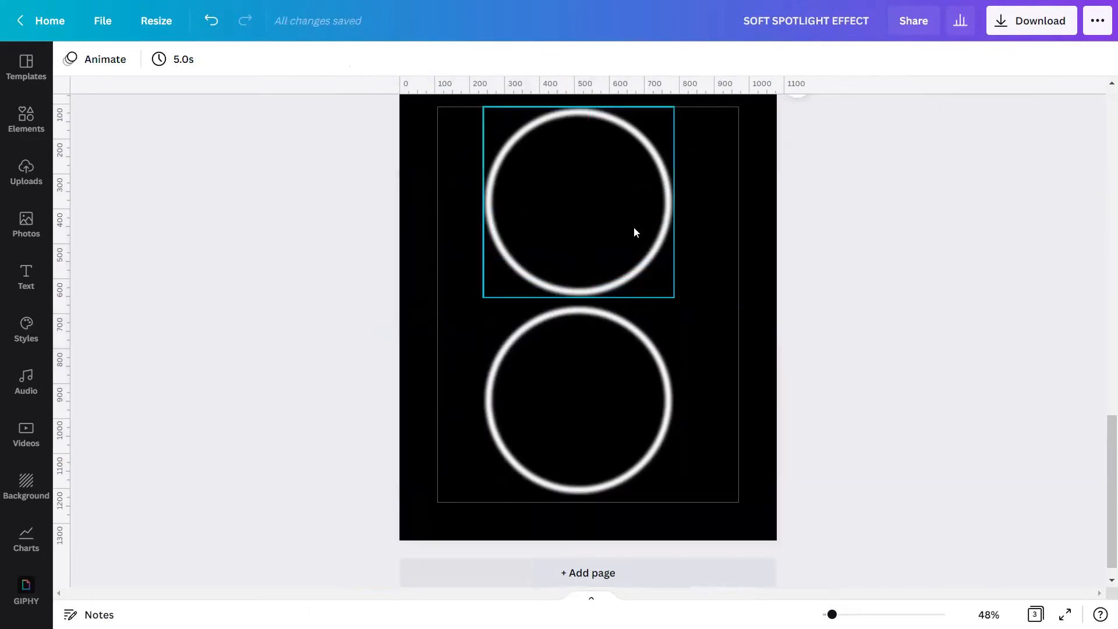
# Set the upper ring's brightness and saturation to 100 and its blur to -100 in the image adjustments.
pyautogui.click(579, 207)
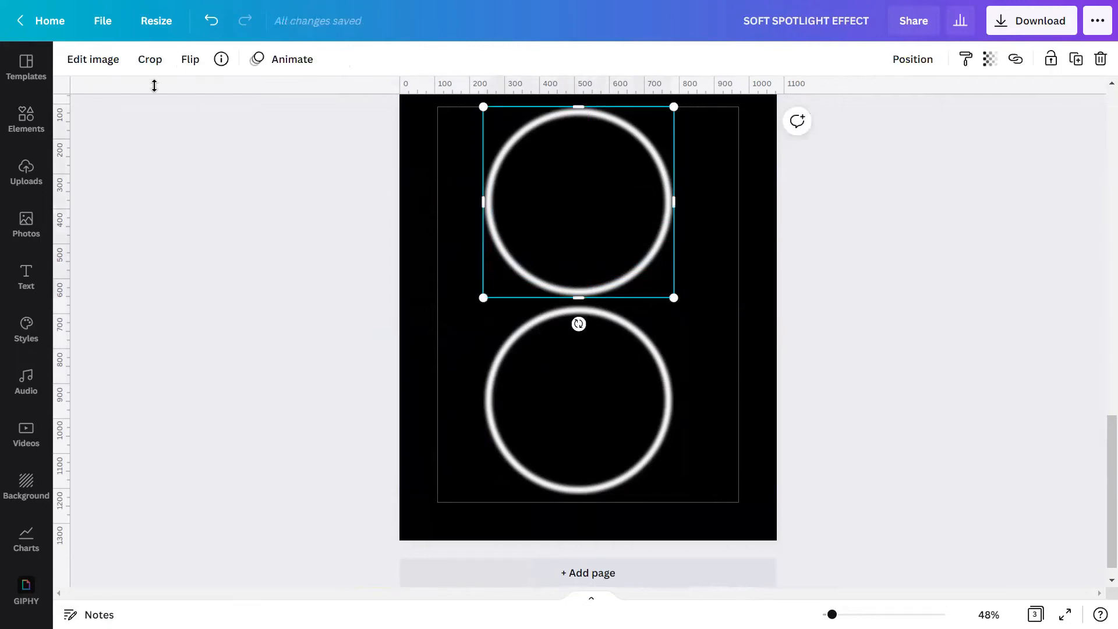
pyautogui.click(83, 65)
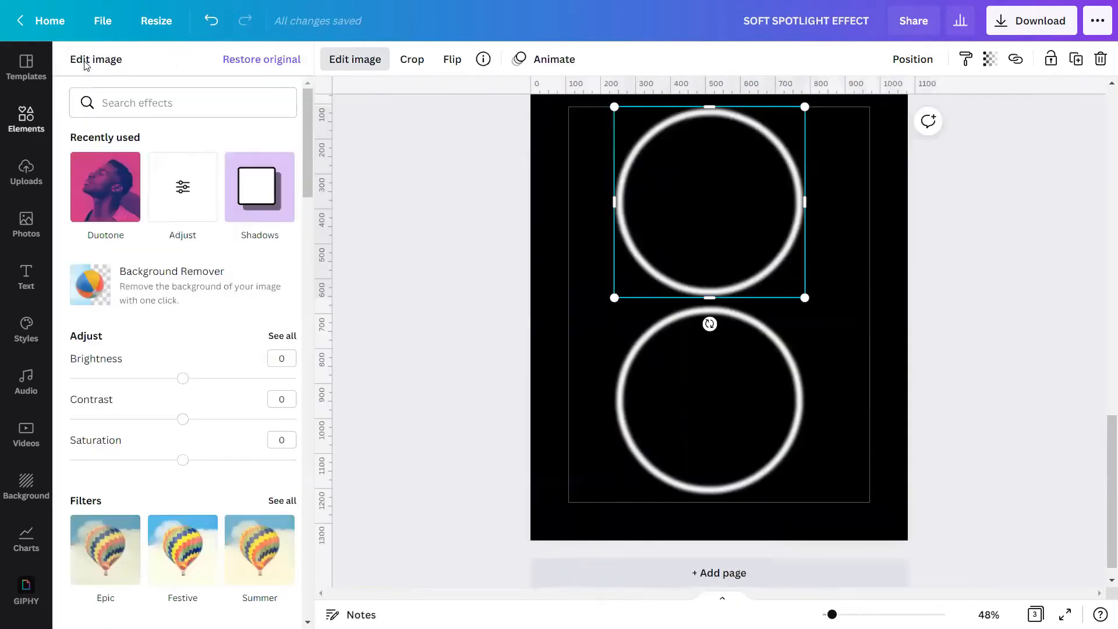
pyautogui.scroll(-3, 114, 280)
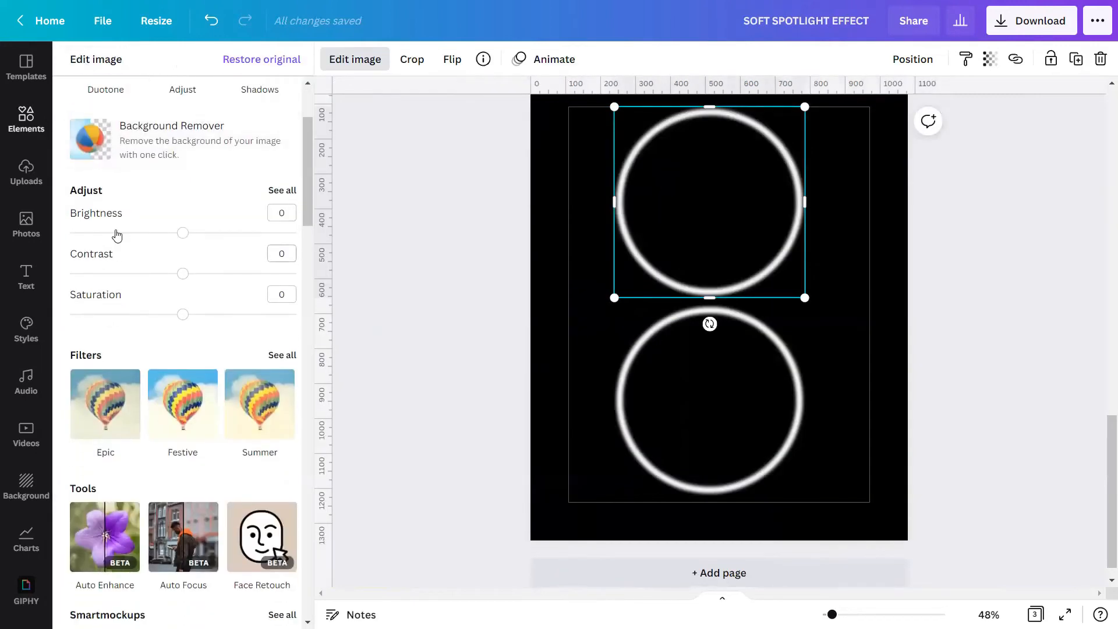
pyautogui.click(286, 190)
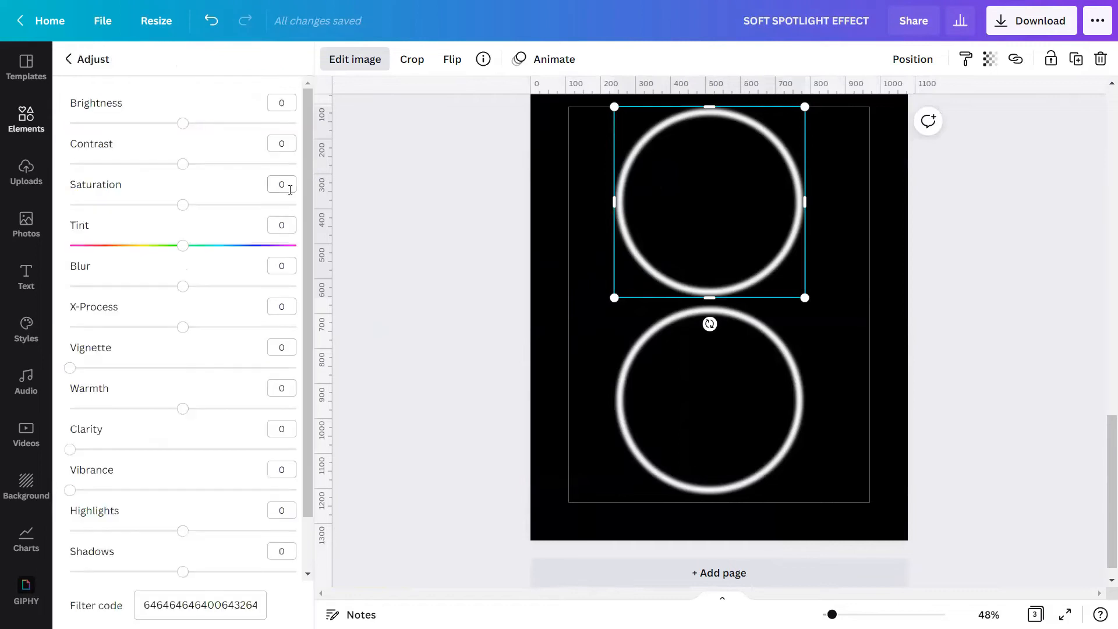
pyautogui.click(290, 105)
pyautogui.write('100')
pyautogui.click(282, 144)
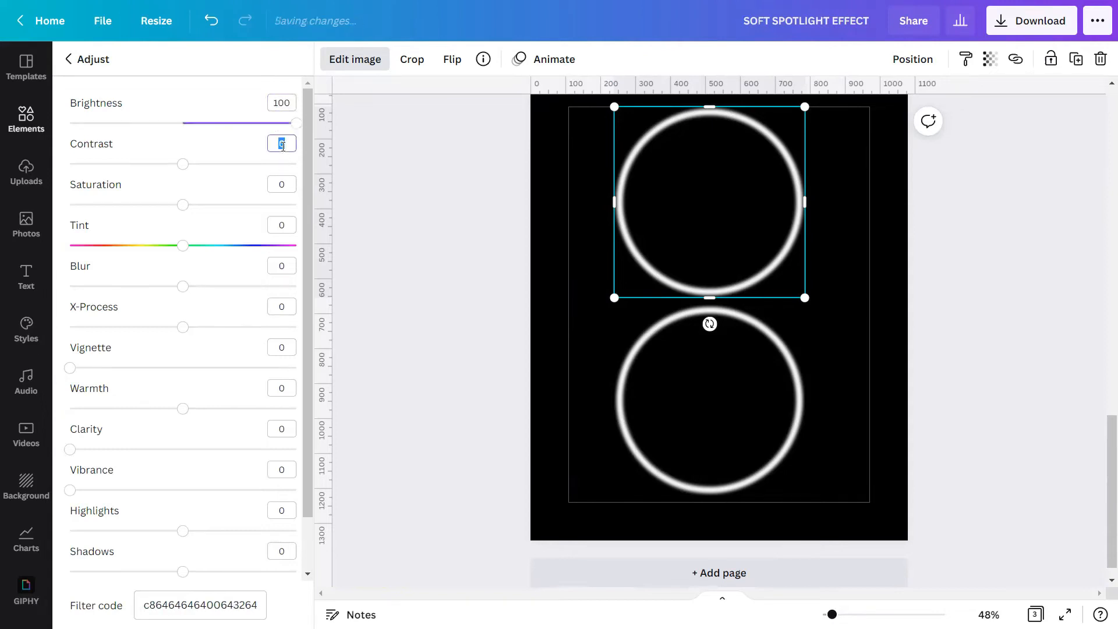
pyautogui.click(289, 180)
pyautogui.write('100')
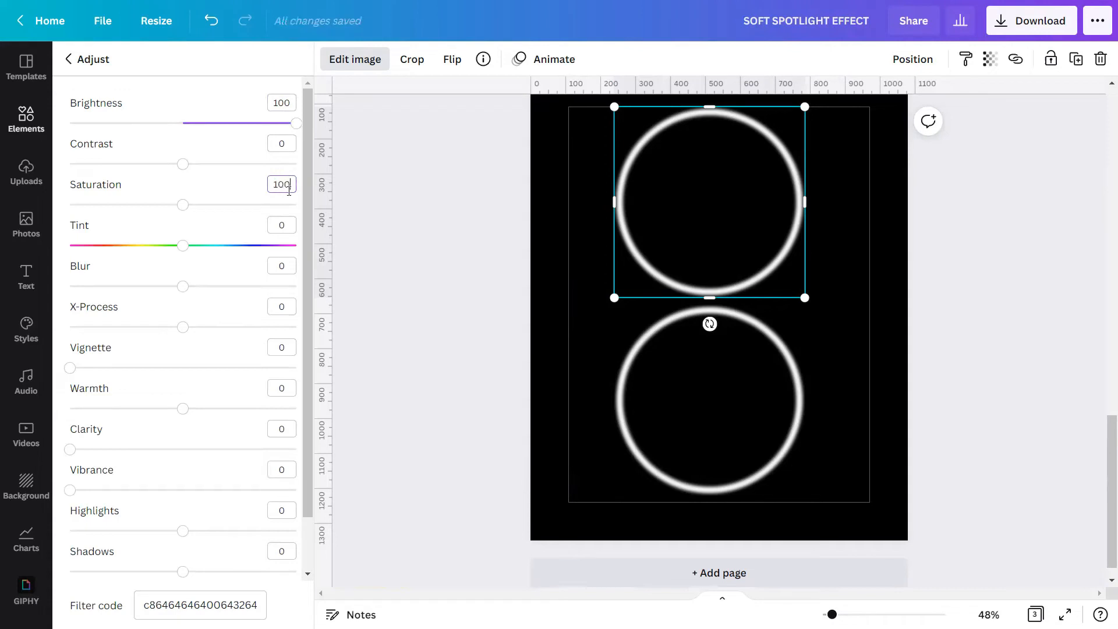
pyautogui.click(287, 264)
pyautogui.write('-100')
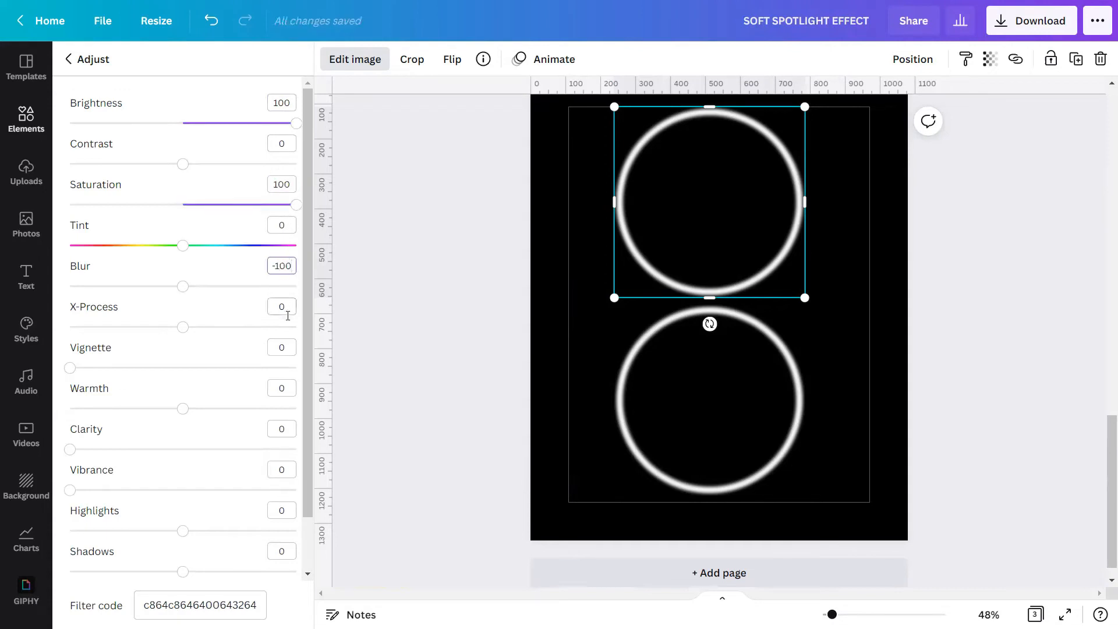
# Set the upper ring's warmth, clarity and vibrance to 100.
pyautogui.click(287, 388)
pyautogui.write('100')
pyautogui.click(283, 428)
pyautogui.write('100')
pyautogui.click(283, 471)
pyautogui.write('100')
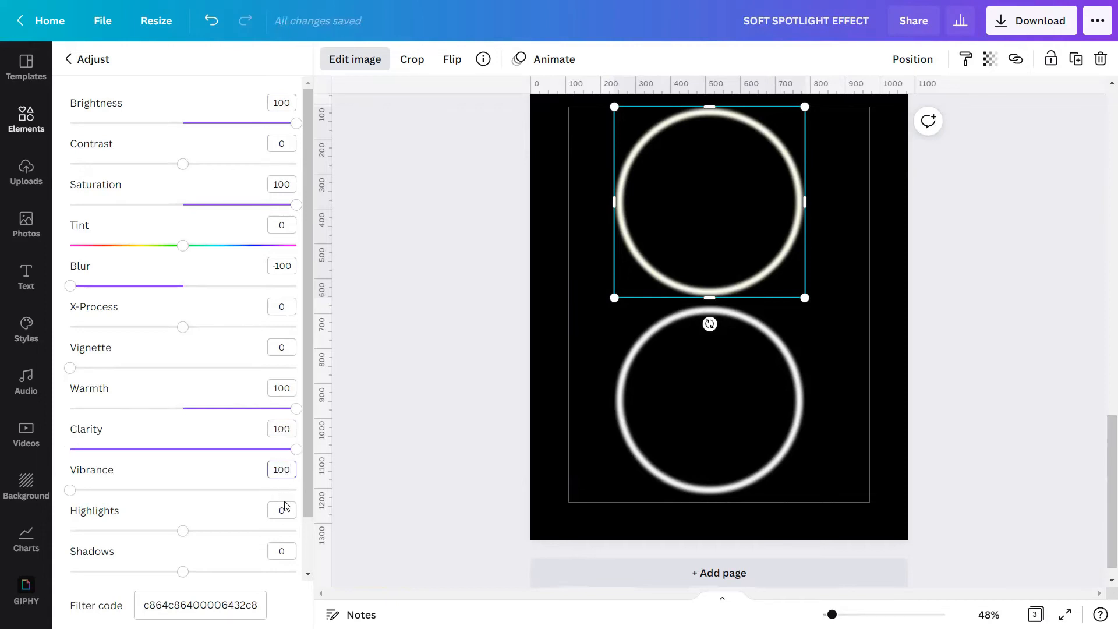
# Set the upper ring's highlights to 100 and shadows to -100, and close the image adjustments.
pyautogui.click(285, 511)
pyautogui.write('100')
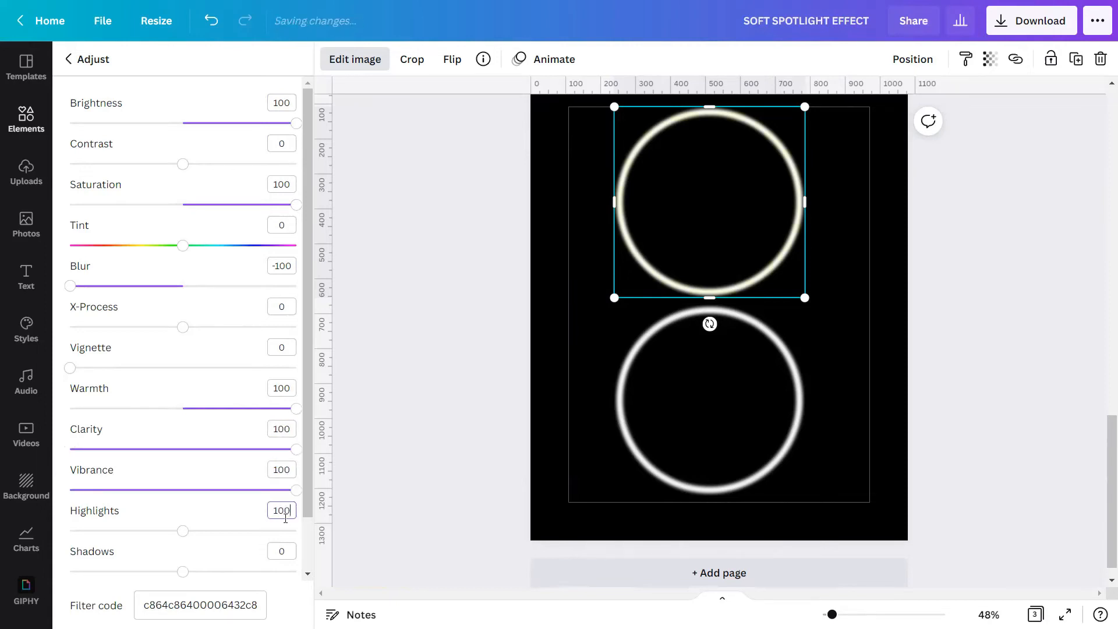
pyautogui.click(285, 553)
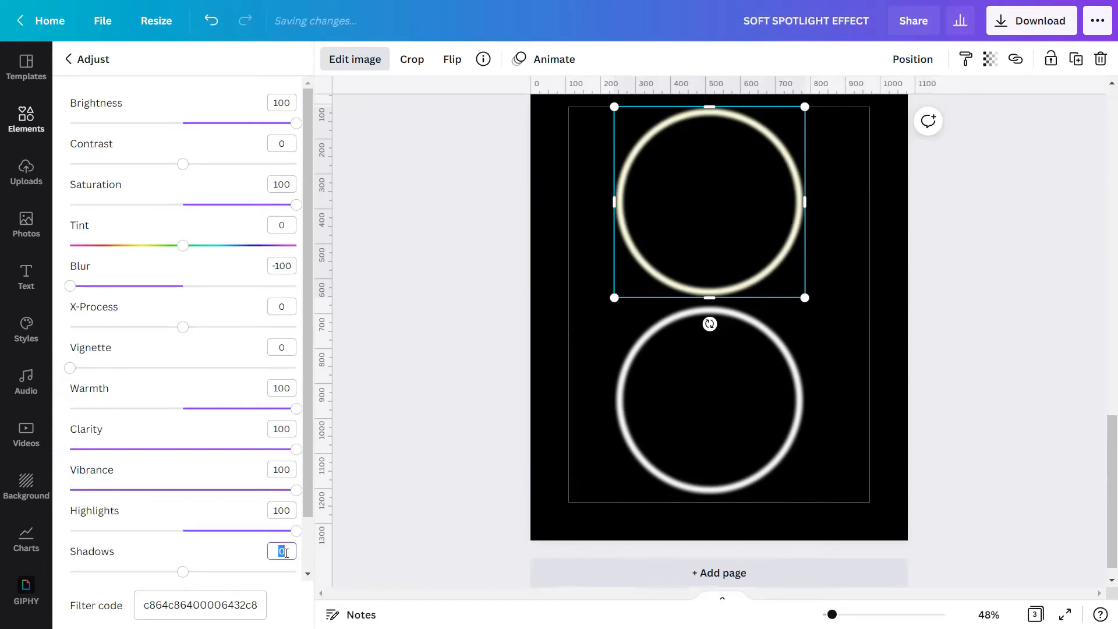
pyautogui.write('-100')
pyautogui.press('Return')
pyautogui.click(375, 314)
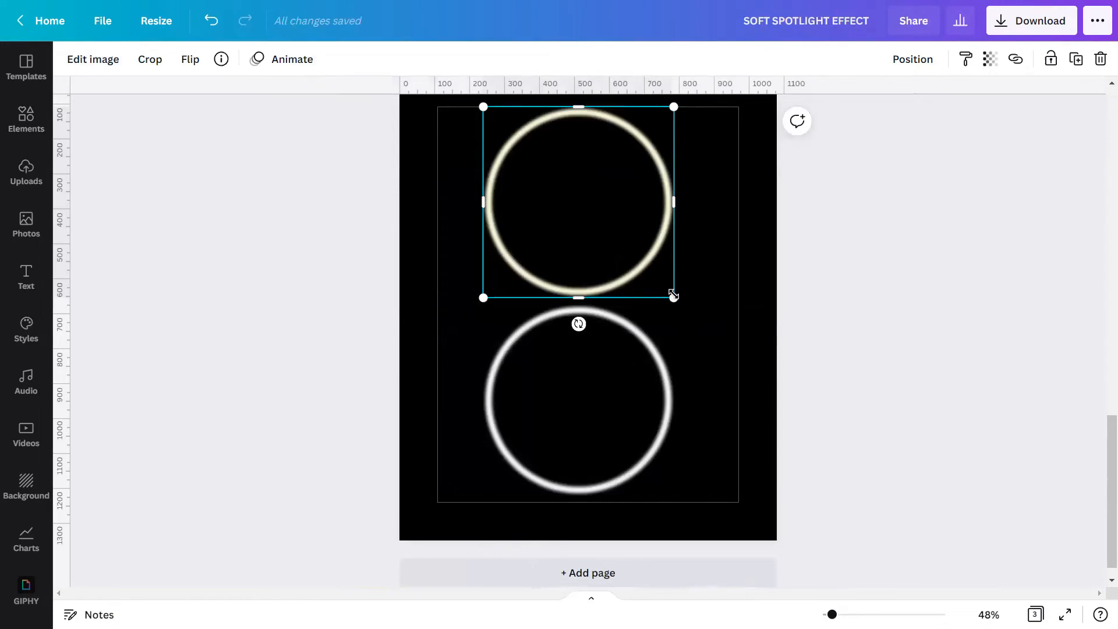
# Move the warm-tinted ring from page 3 onto the circular photo on page 2.
pyautogui.scroll(4, 669, 294)
pyautogui.moveTo(606, 326); pyautogui.dragTo(614, 133)
pyautogui.scroll(4, 615, 387)
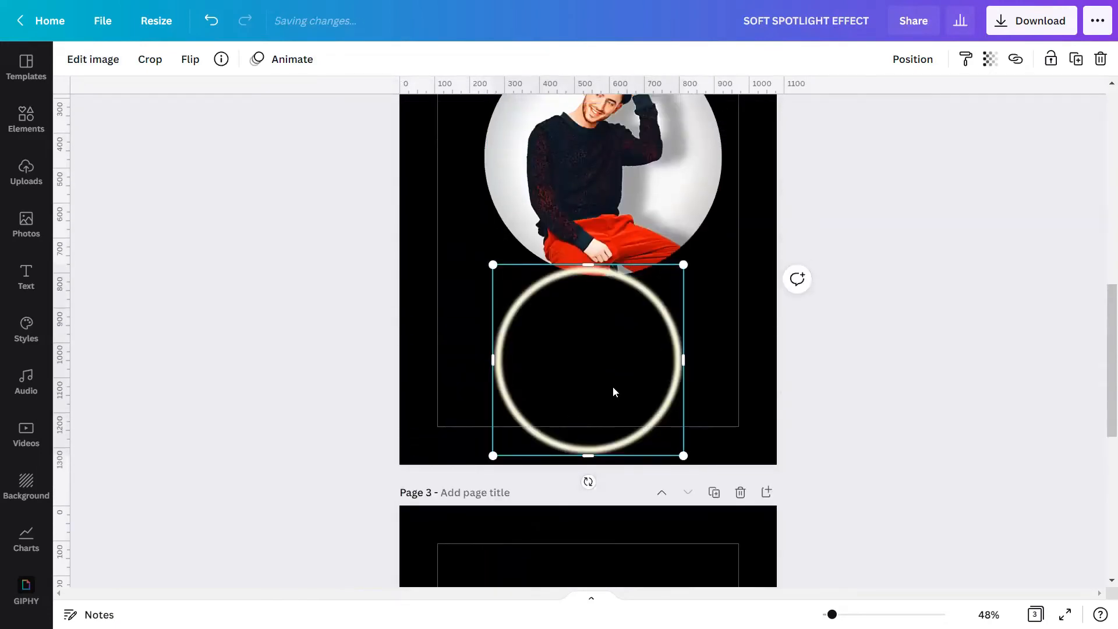
pyautogui.moveTo(612, 344); pyautogui.dragTo(619, 212)
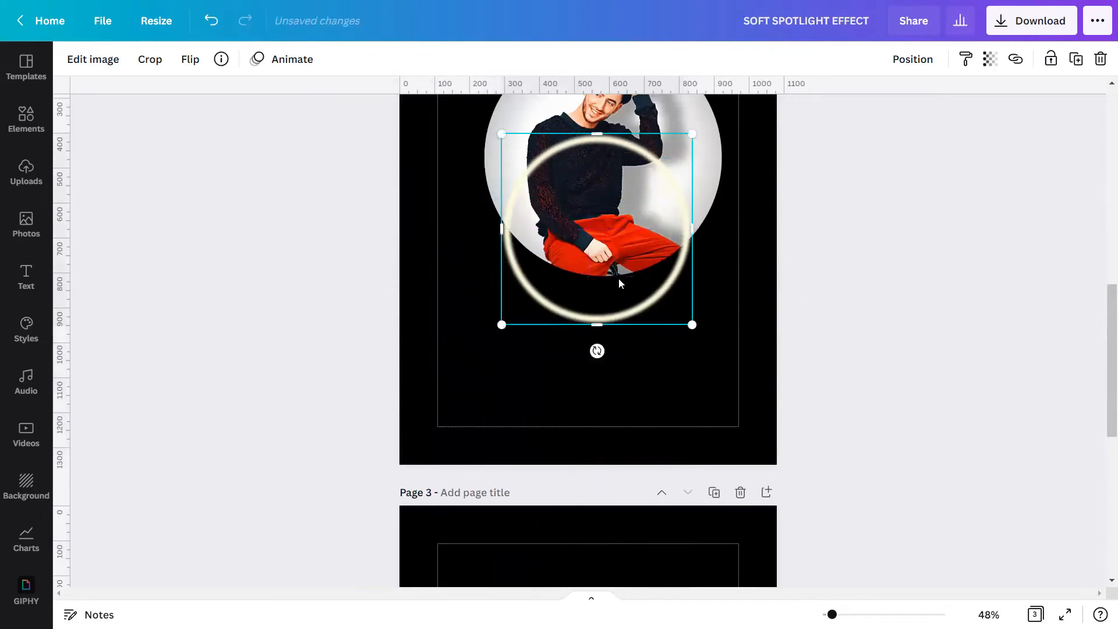
pyautogui.scroll(3, 616, 292)
pyautogui.moveTo(617, 299); pyautogui.dragTo(614, 207)
# Enlarge the warm-tinted ring to about 706 by 706 and align it with the circular photo's edge.
pyautogui.moveTo(689, 317); pyautogui.dragTo(714, 348)
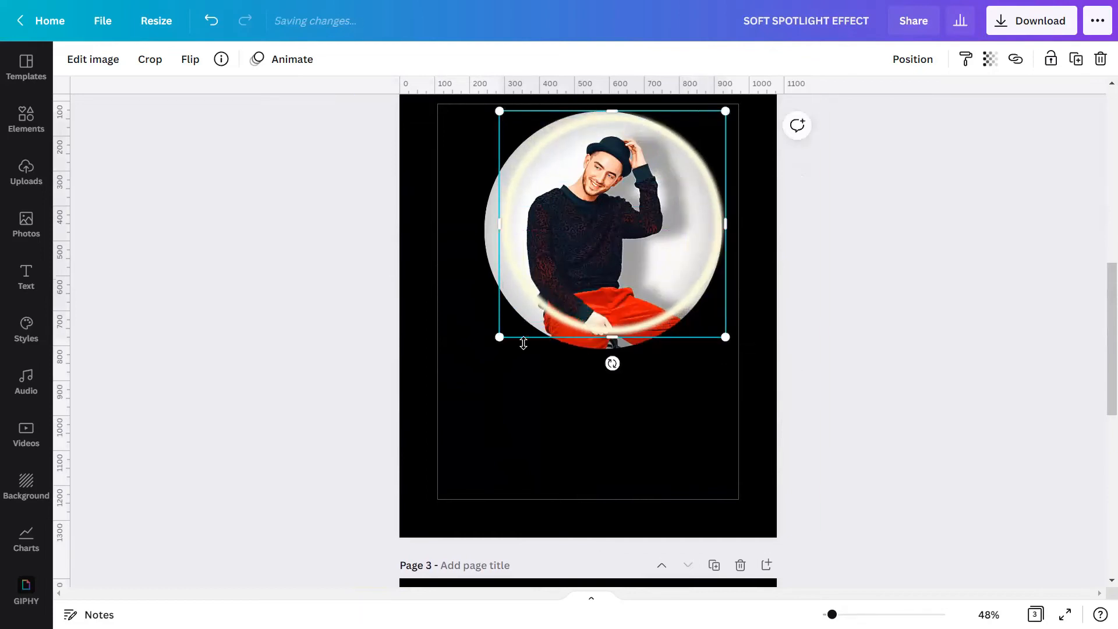
pyautogui.moveTo(499, 336); pyautogui.dragTo(485, 357)
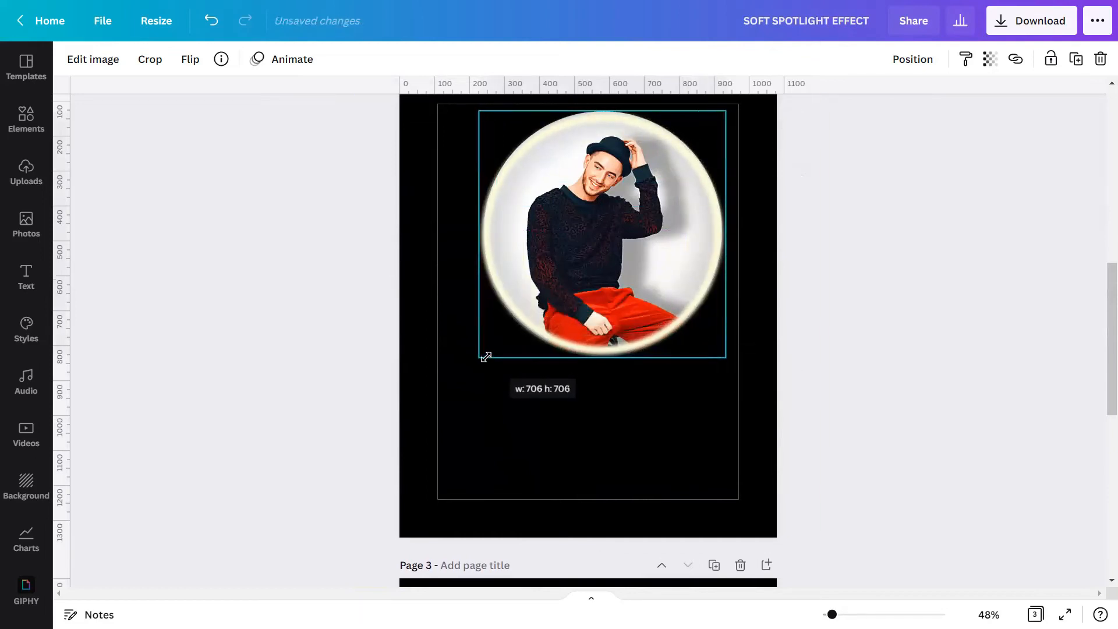
pyautogui.moveTo(557, 236); pyautogui.dragTo(564, 233)
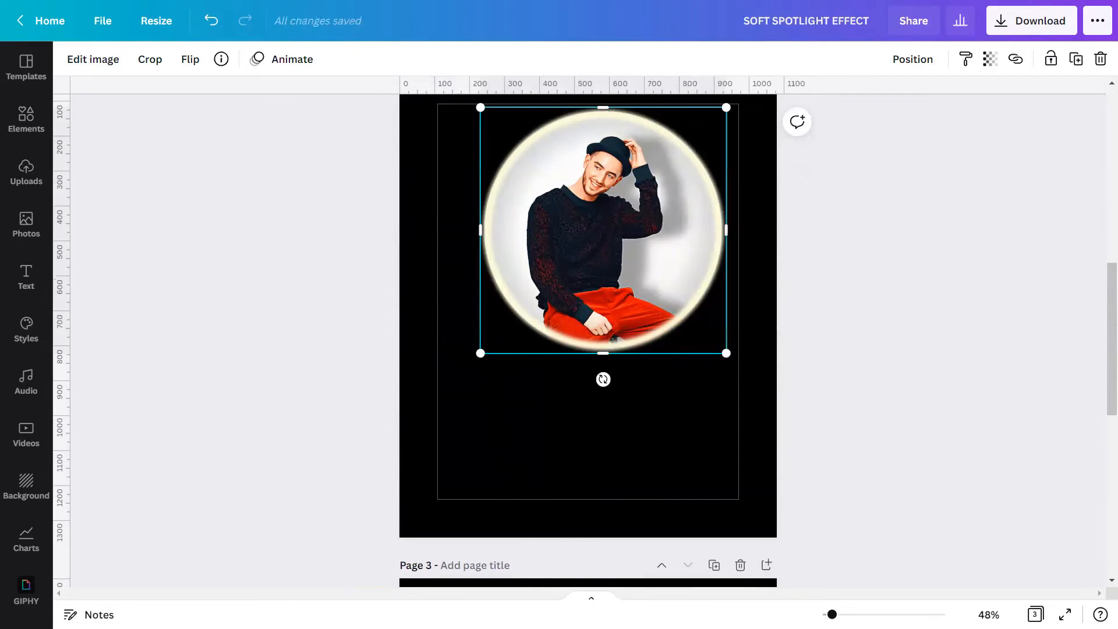
# Fine-tune the warm-tinted ring's size and position so that it follows the circular photo's edge all around.
pyautogui.moveTo(832, 614); pyautogui.dragTo(843, 614)
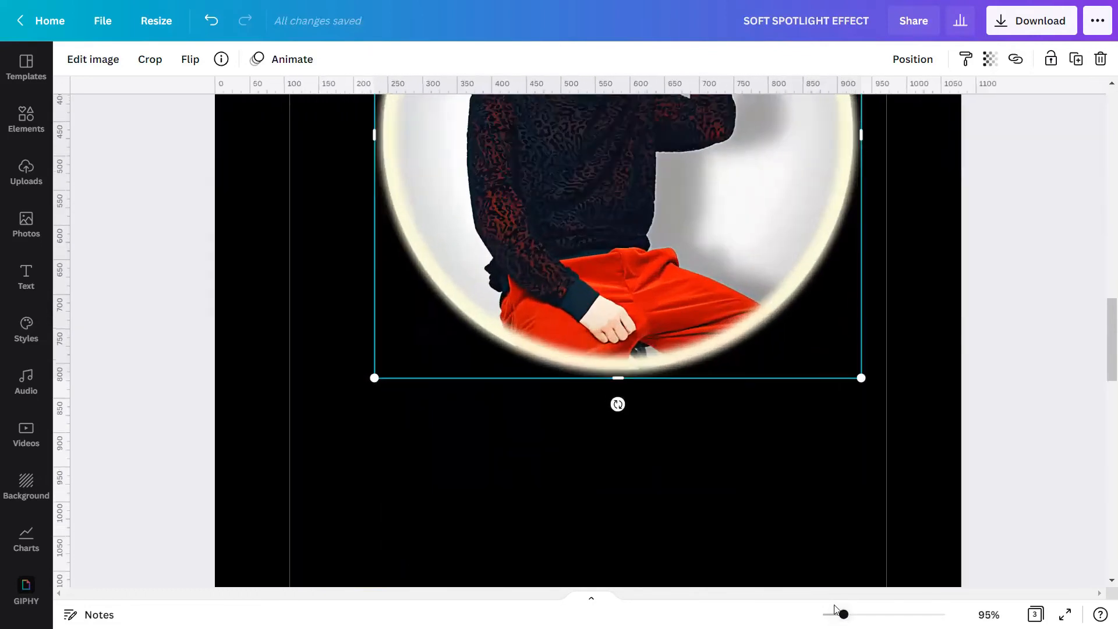
pyautogui.scroll(6, 788, 354)
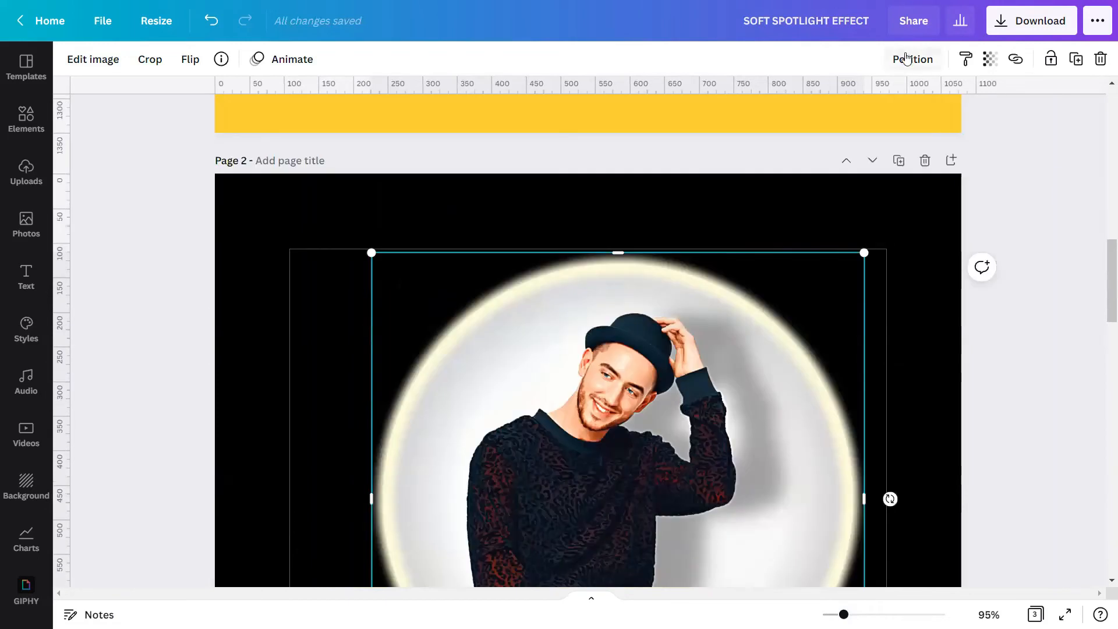
pyautogui.moveTo(864, 253); pyautogui.dragTo(868, 249)
pyautogui.scroll(-2, 737, 366)
pyautogui.moveTo(736, 365); pyautogui.dragTo(734, 365)
pyautogui.moveTo(843, 614); pyautogui.dragTo(855, 615)
pyautogui.keyDown('ctrl'); pyautogui.scroll(-3, 748, 399); pyautogui.keyUp('ctrl')
pyautogui.scroll(-5, 748, 398)
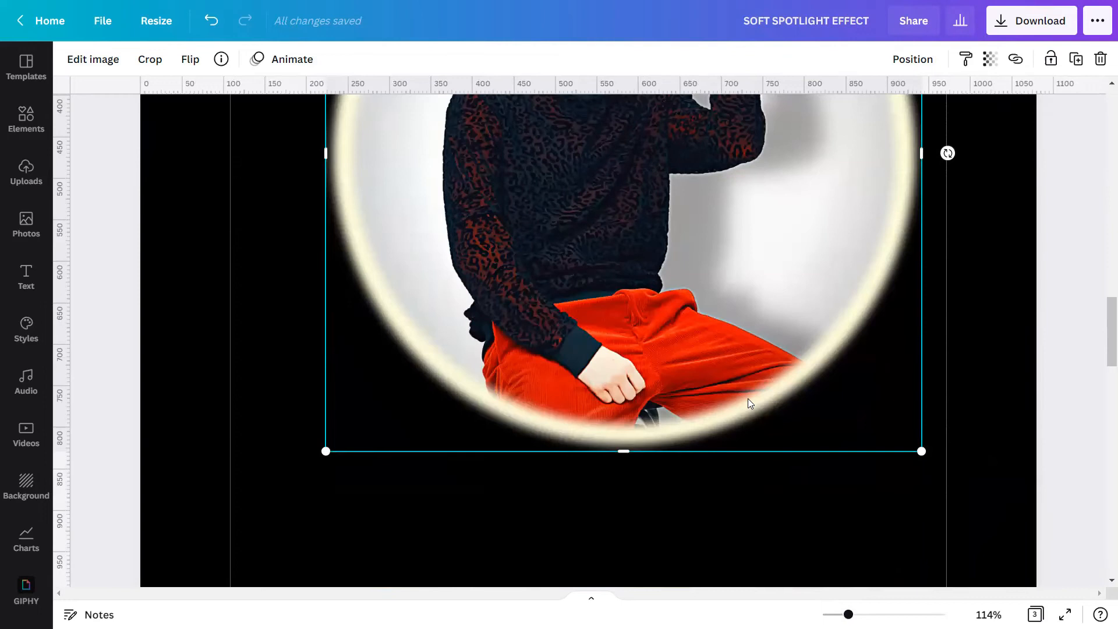
pyautogui.keyDown('ctrl'); pyautogui.scroll(-5, 747, 398); pyautogui.keyUp('ctrl')
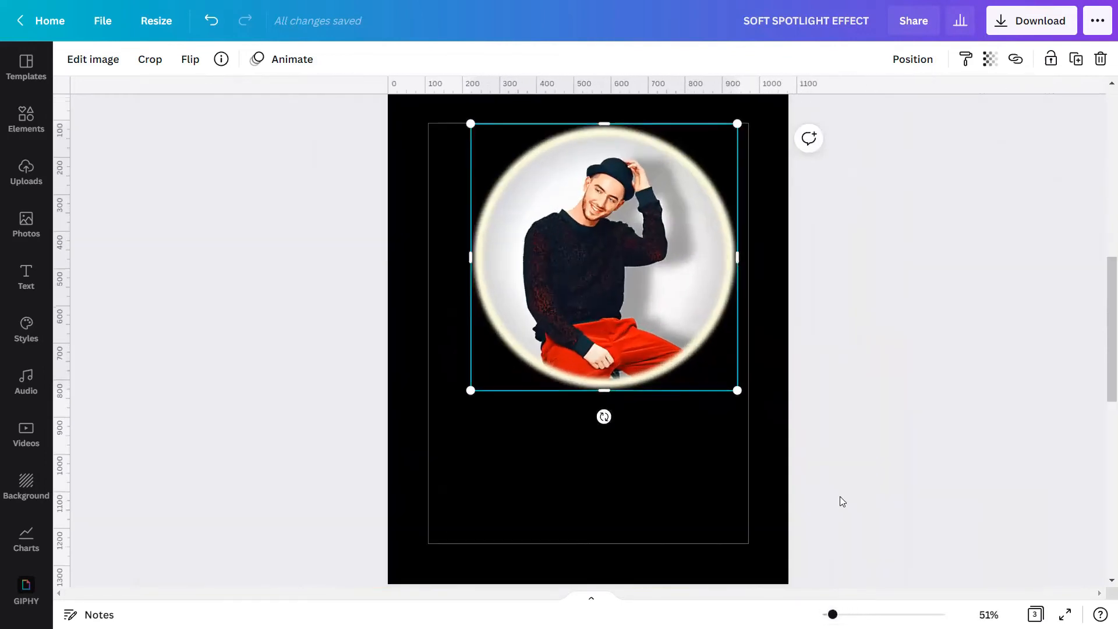
pyautogui.click(831, 472)
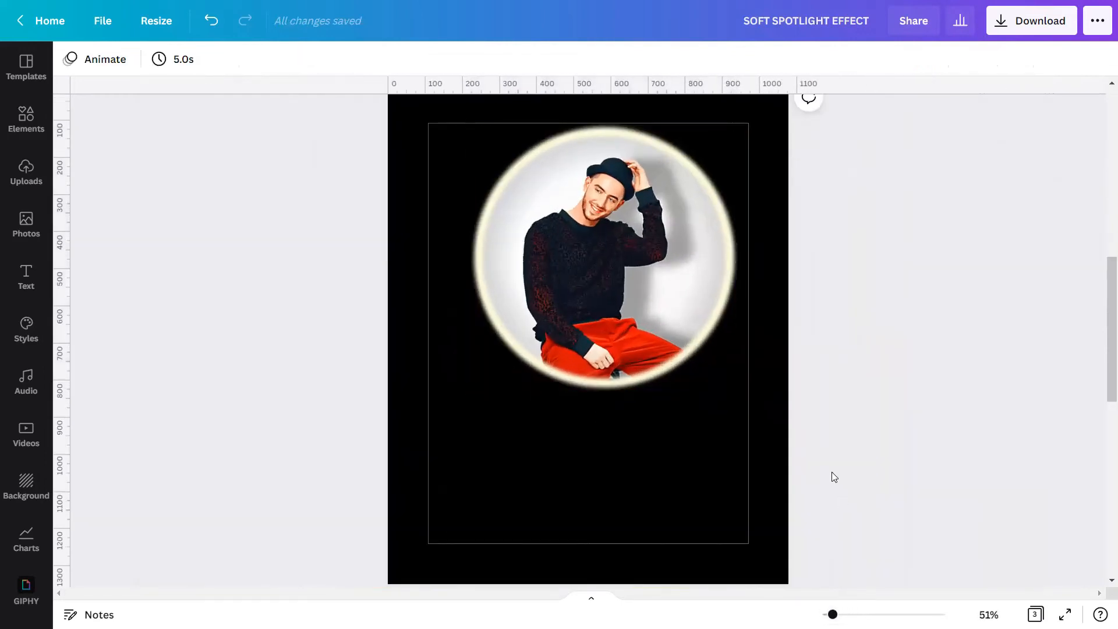
# Send the warm-tinted ring one layer backward, behind the circular photo.
pyautogui.click(650, 298)
pyautogui.click(906, 64)
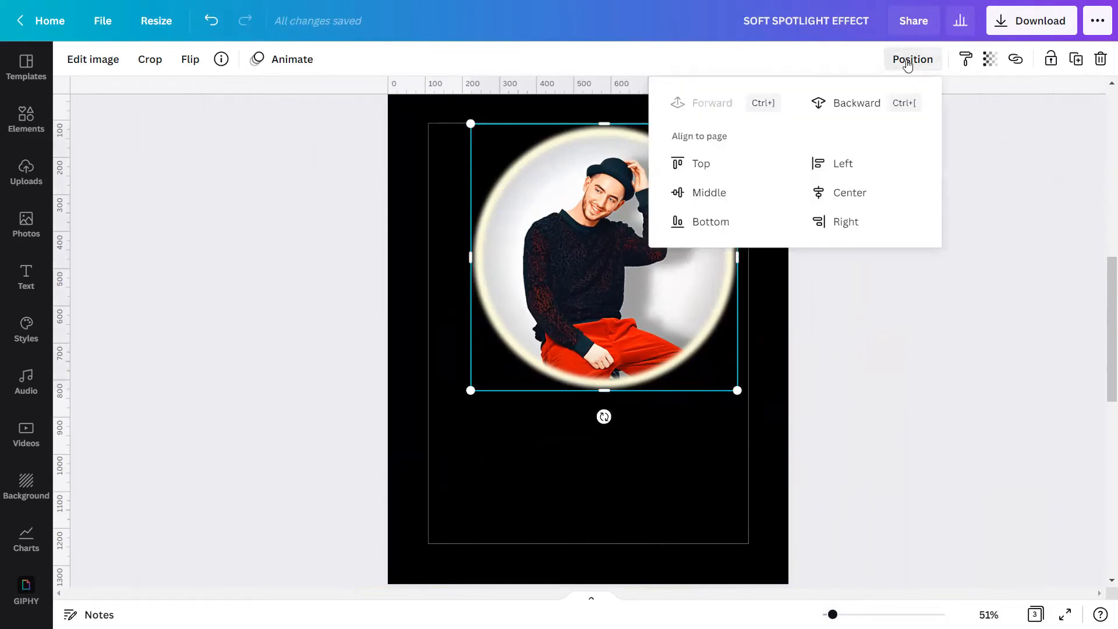
pyautogui.click(868, 107)
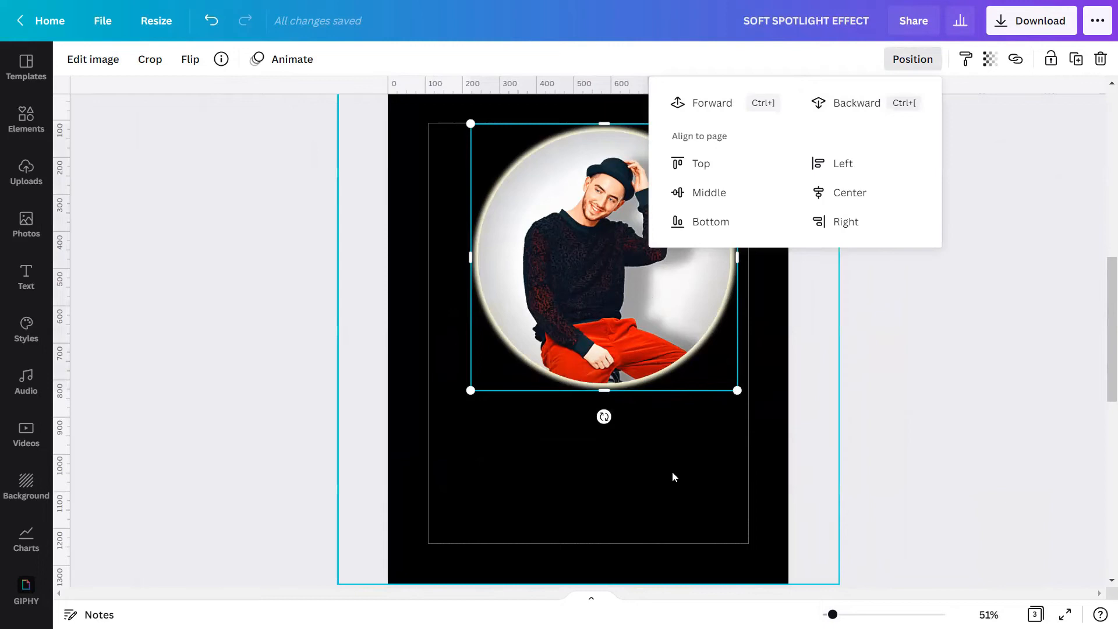
pyautogui.click(638, 470)
# Move the remaining white ring from page 3 onto the circular photo on page 2.
pyautogui.scroll(-3, 640, 472)
pyautogui.scroll(-7, 640, 472)
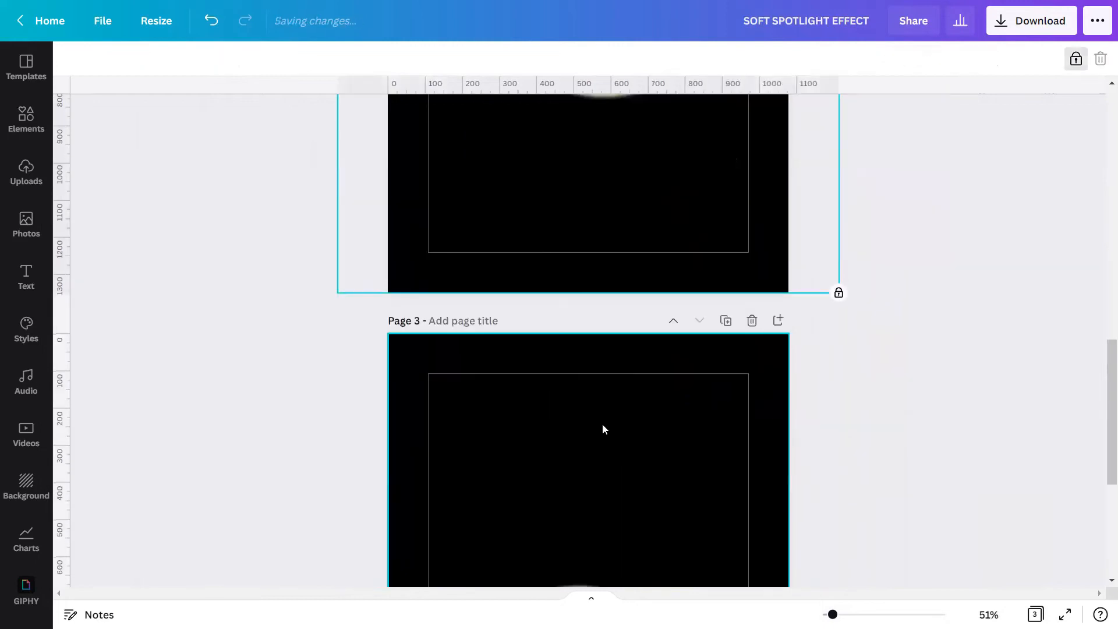
pyautogui.moveTo(603, 420); pyautogui.dragTo(623, 190)
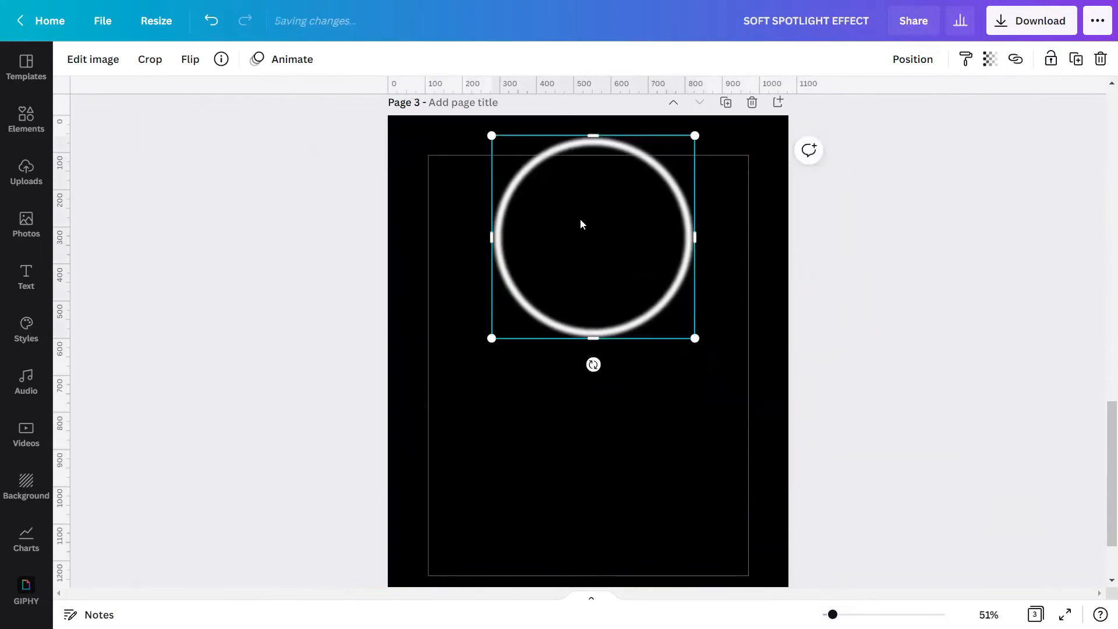
pyautogui.scroll(2, 582, 220)
pyautogui.moveTo(592, 334); pyautogui.dragTo(596, 86)
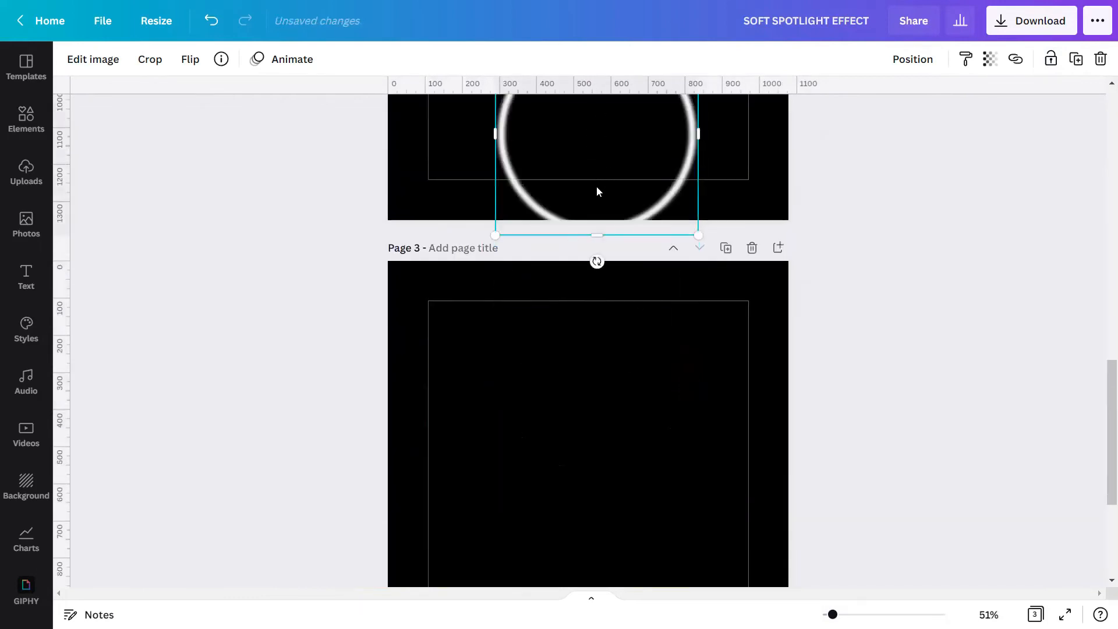
pyautogui.scroll(5, 596, 191)
pyautogui.moveTo(615, 384); pyautogui.dragTo(594, 128)
# Enlarge the white ring from its corners until it surrounds the circular photo.
pyautogui.scroll(-1, 666, 217)
pyautogui.scroll(3, 666, 192)
pyautogui.moveTo(680, 342); pyautogui.dragTo(737, 400)
pyautogui.moveTo(477, 137); pyautogui.dragTo(463, 123)
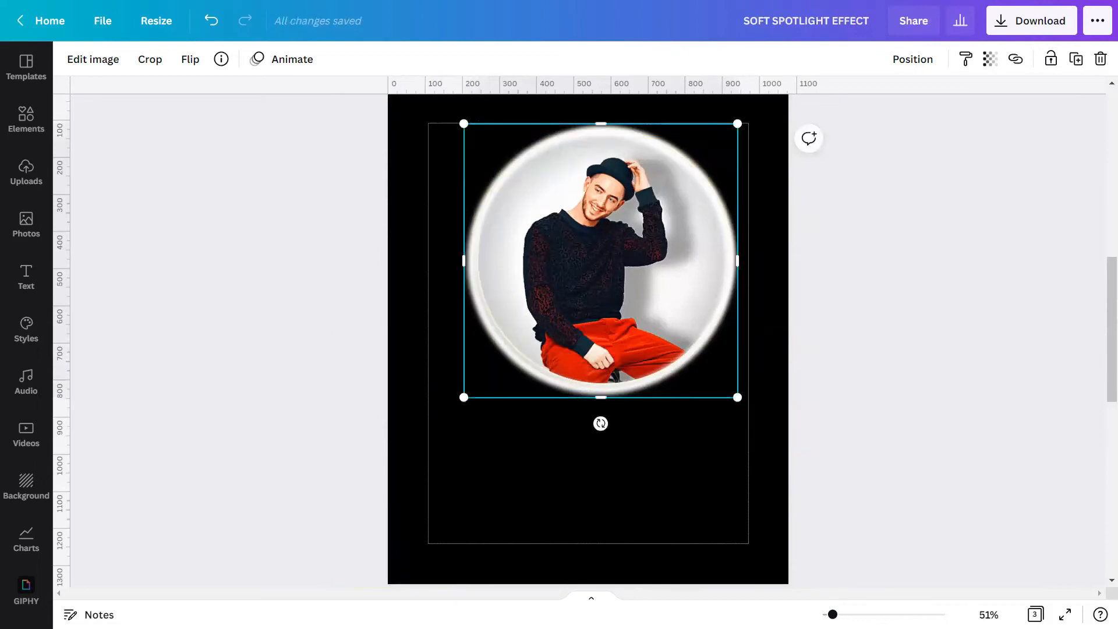
# Fine-tune the white ring's size and position so that its soft edge covers the circular photo's border.
pyautogui.scroll(3, 606, 302)
pyautogui.moveTo(672, 289); pyautogui.dragTo(677, 285)
pyautogui.scroll(4, 716, 313)
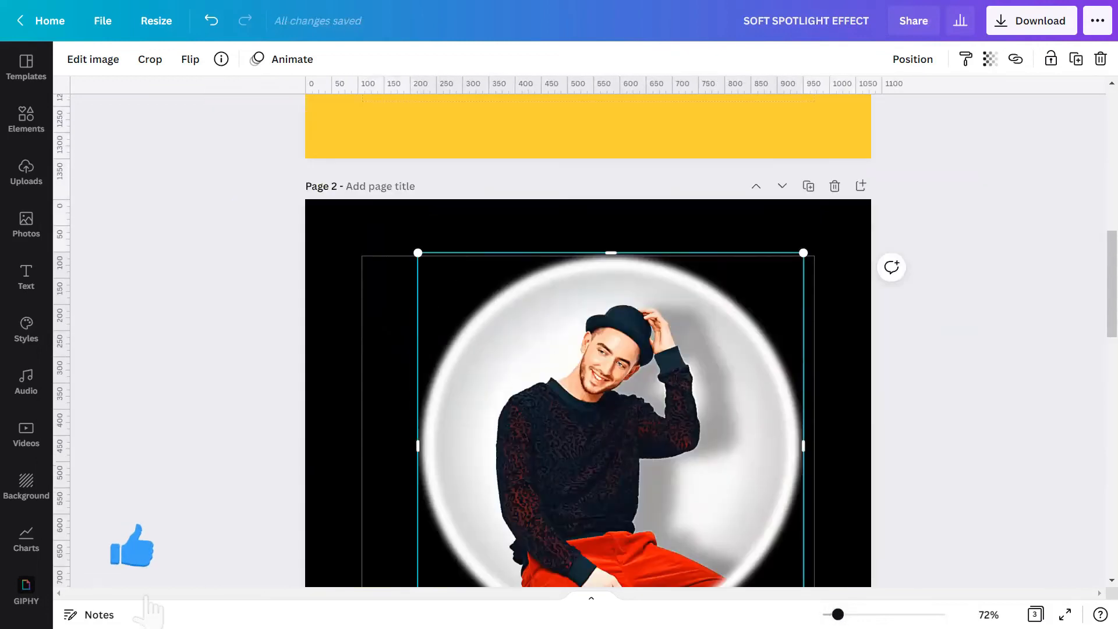
pyautogui.scroll(3, 716, 314)
pyautogui.moveTo(1007, 154); pyautogui.dragTo(1015, 169)
pyautogui.moveTo(703, 470); pyautogui.dragTo(705, 465)
pyautogui.scroll(-6, 974, 361)
pyautogui.moveTo(1000, 539); pyautogui.dragTo(993, 542)
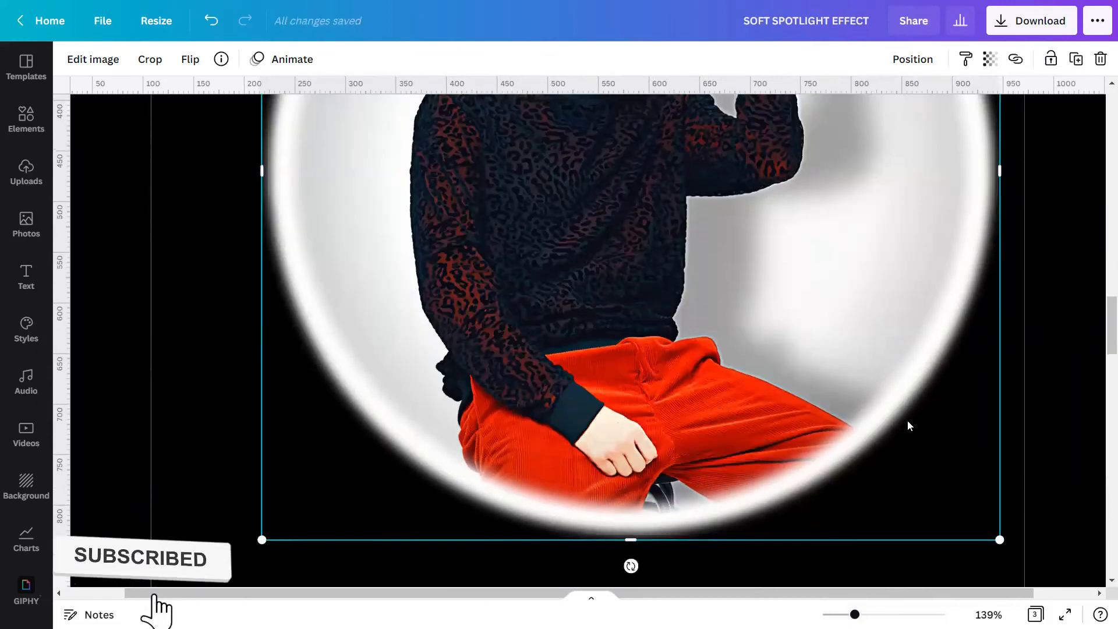
pyautogui.scroll(6, 903, 420)
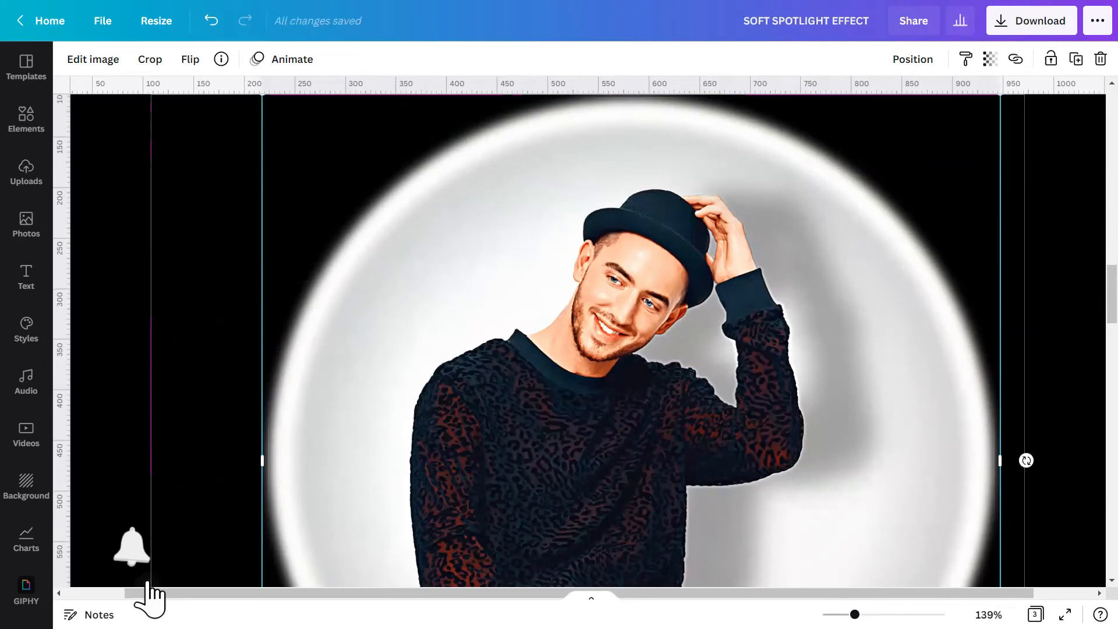
pyautogui.scroll(-6, 817, 501)
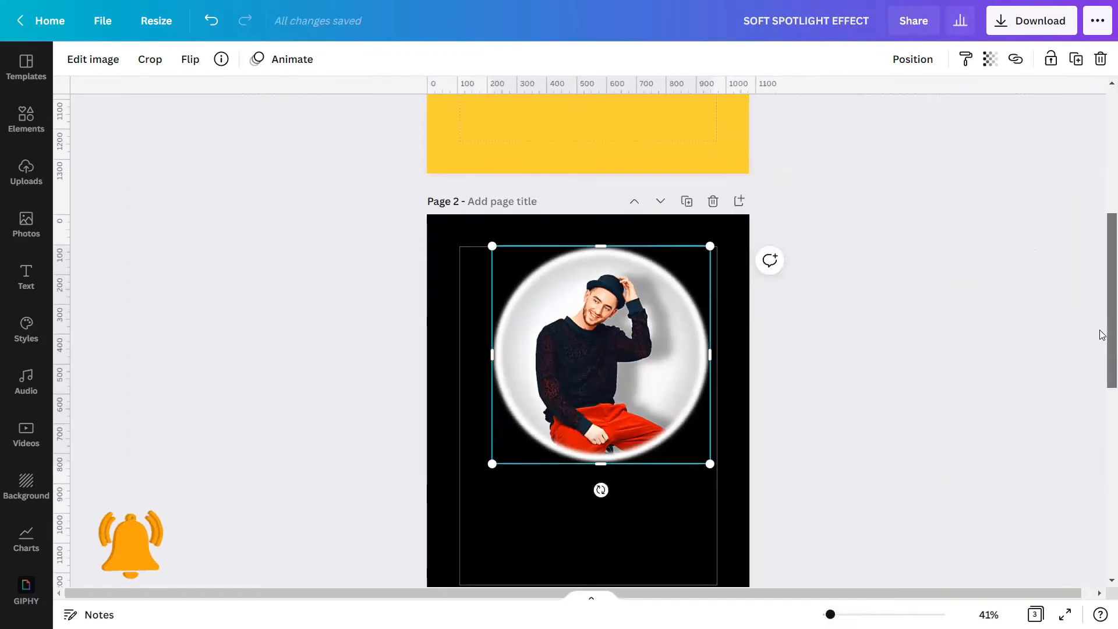
pyautogui.moveTo(1100, 331); pyautogui.dragTo(1100, 358)
pyautogui.click(843, 303)
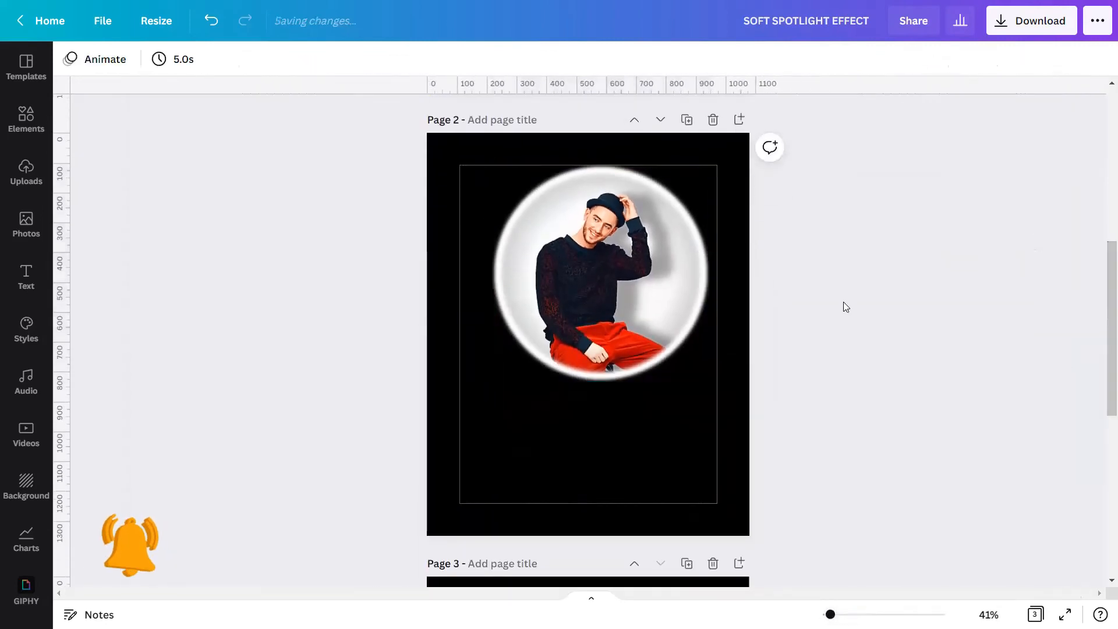
# Fully lock the white ring on page 2.
pyautogui.click(677, 300)
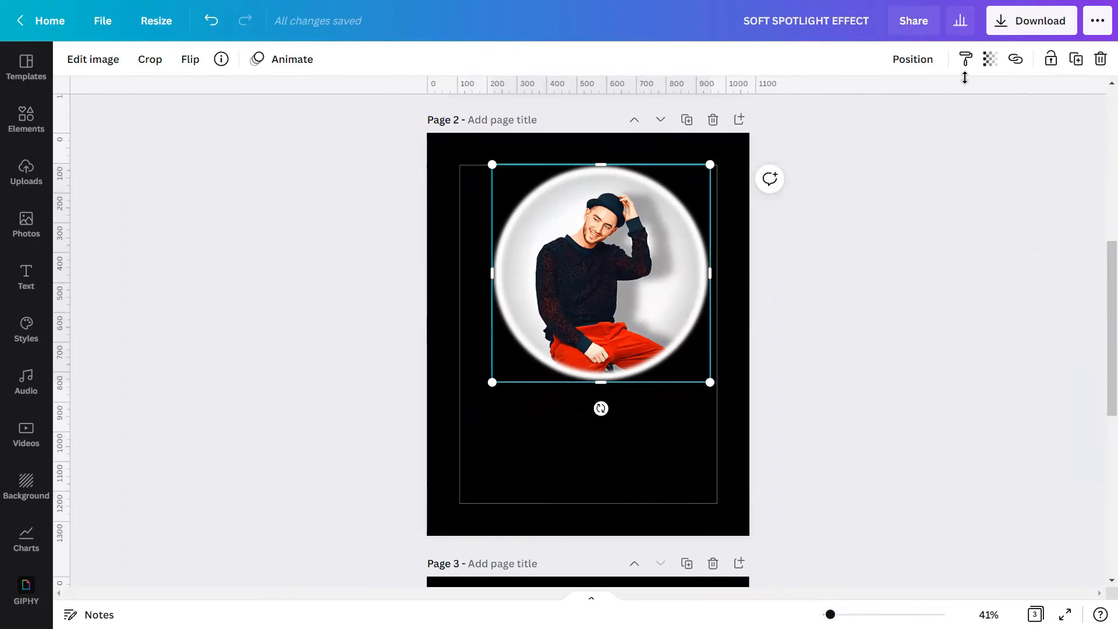
pyautogui.click(1053, 60)
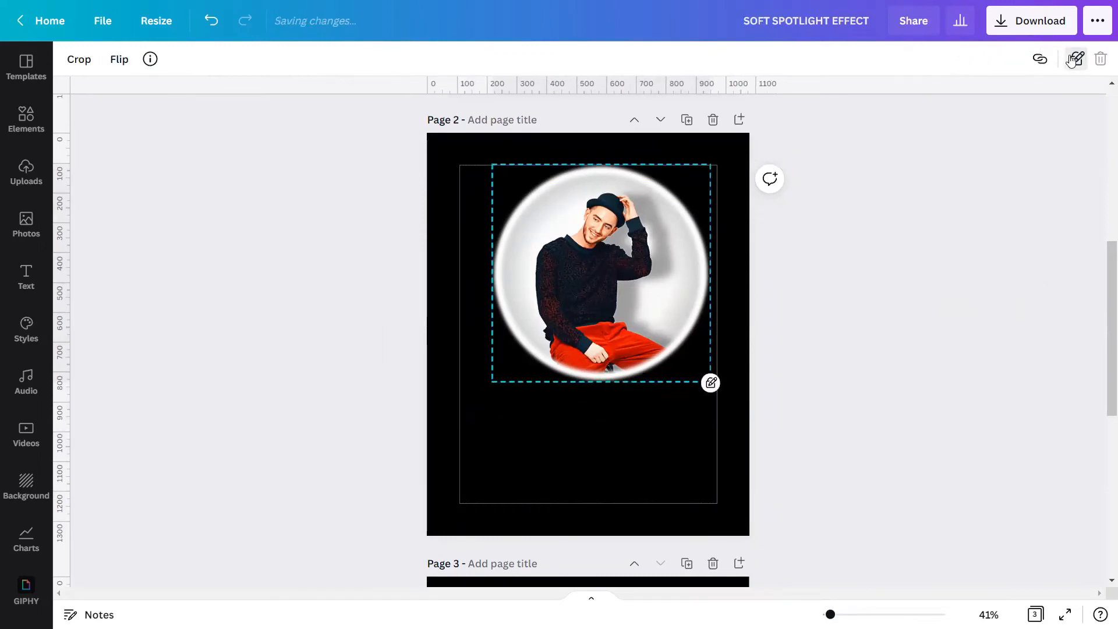
pyautogui.click(1076, 59)
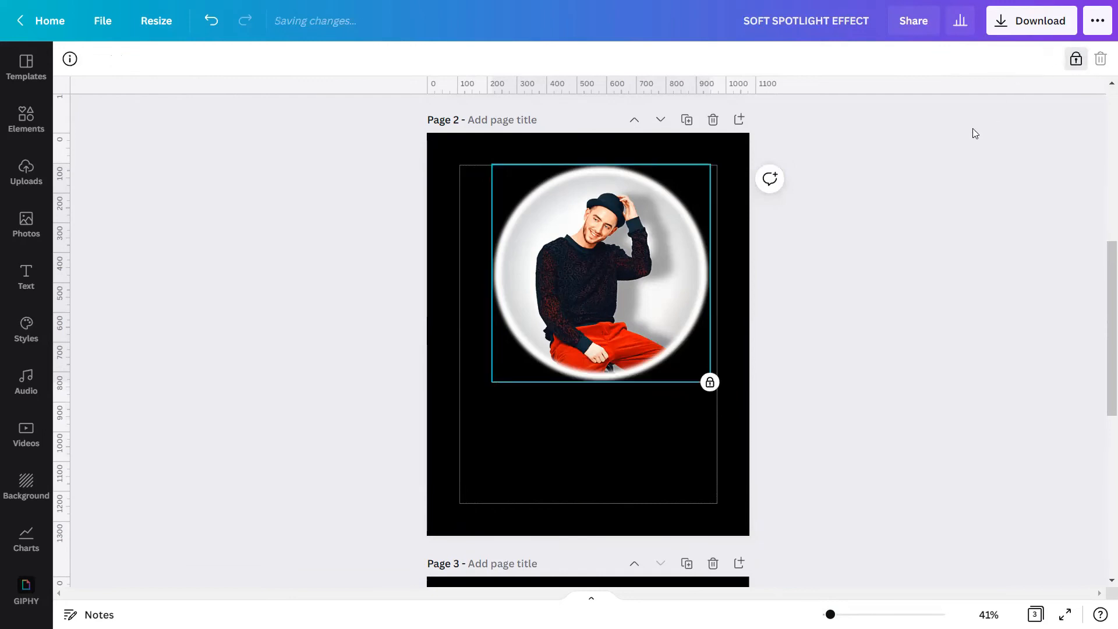
# Add the uploaded photo of the man on the stool to page 2 as a new layer.
pyautogui.click(812, 265)
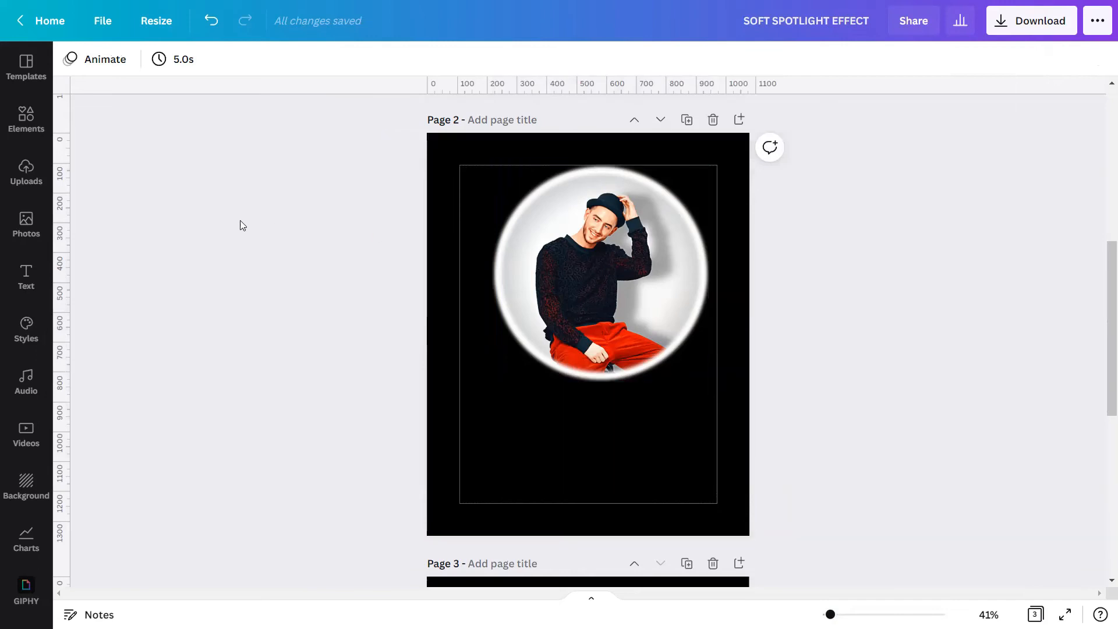
pyautogui.click(26, 170)
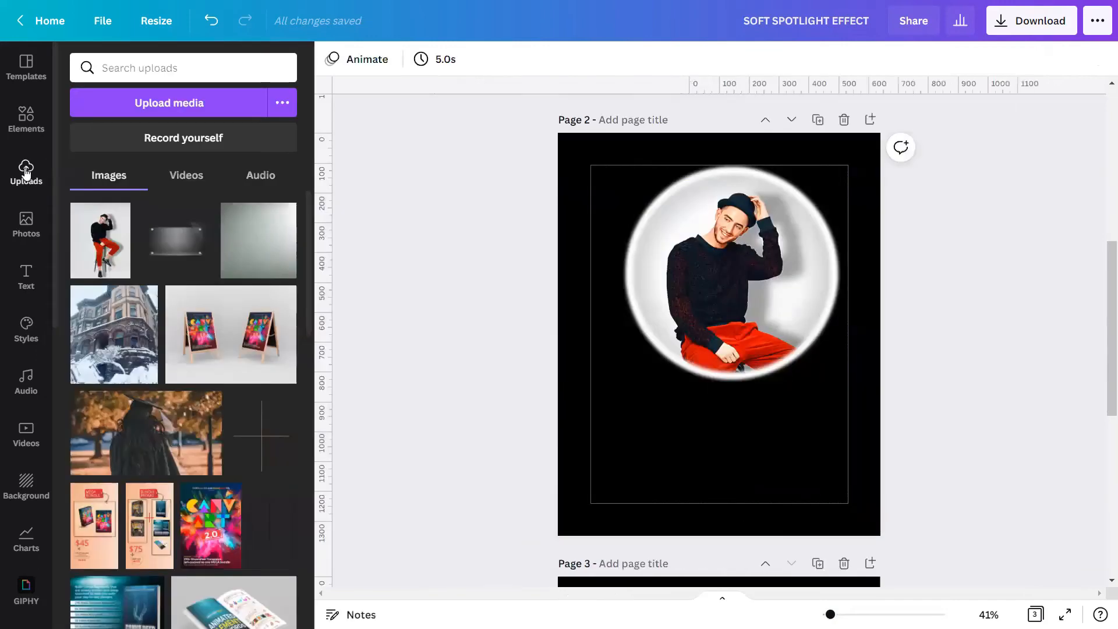
pyautogui.click(93, 239)
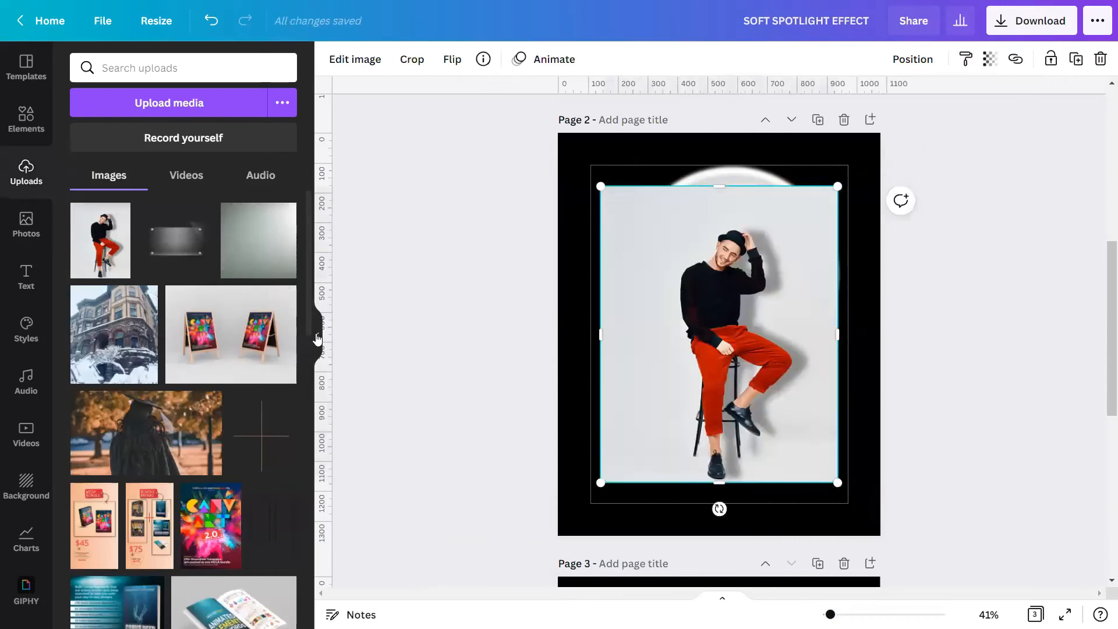
pyautogui.click(317, 336)
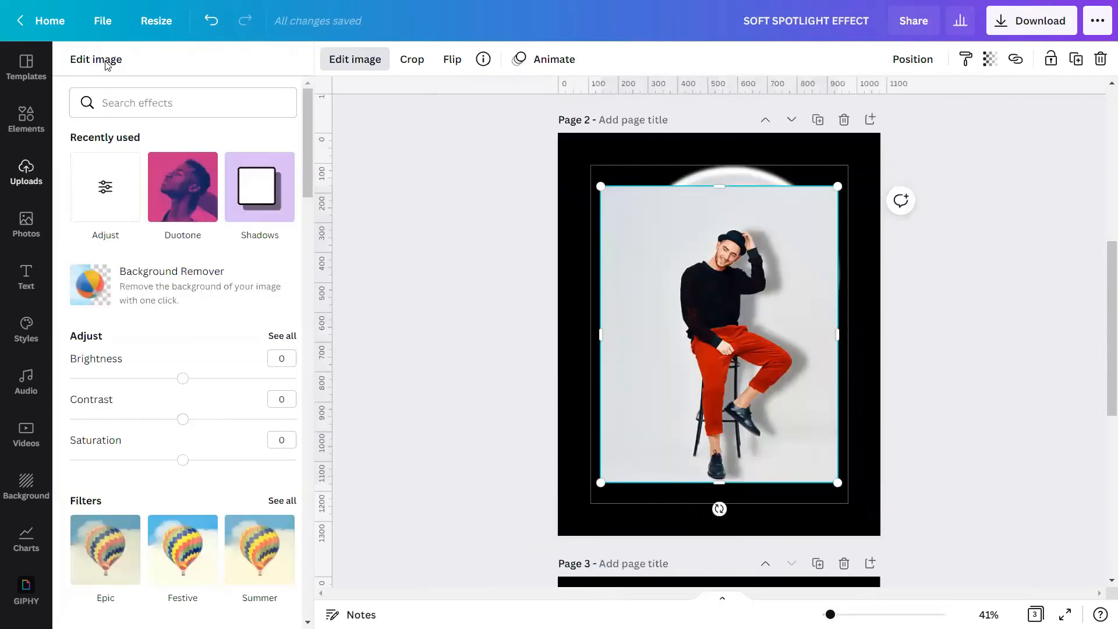
# Adjust the new photo's brightness to -25, contrast to 25 and saturation to 40.
pyautogui.scroll(-1, 144, 258)
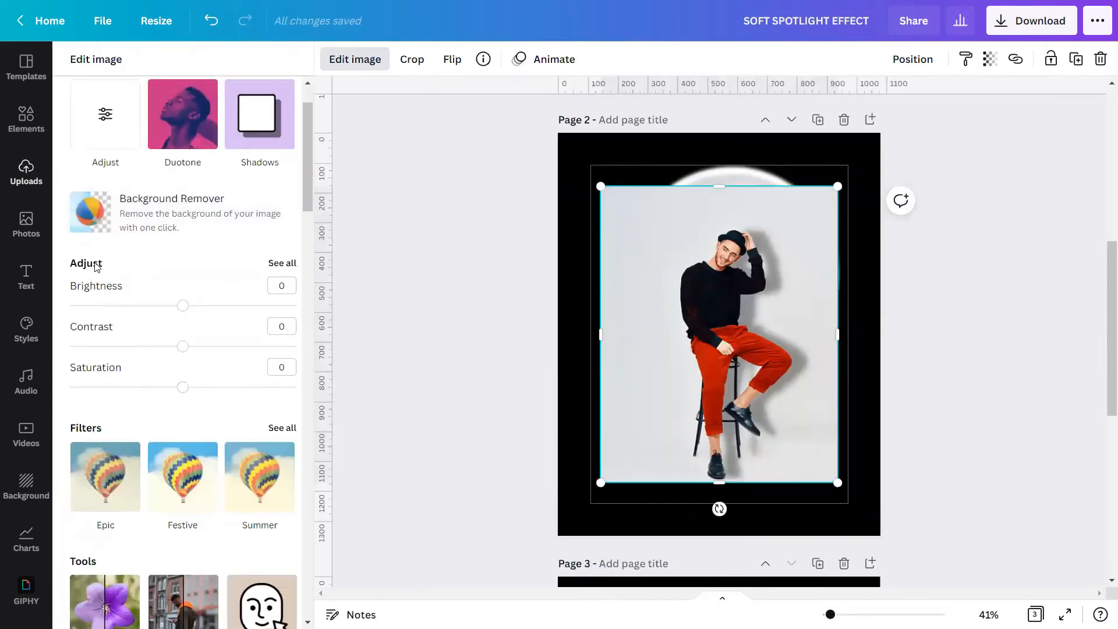
pyautogui.click(275, 262)
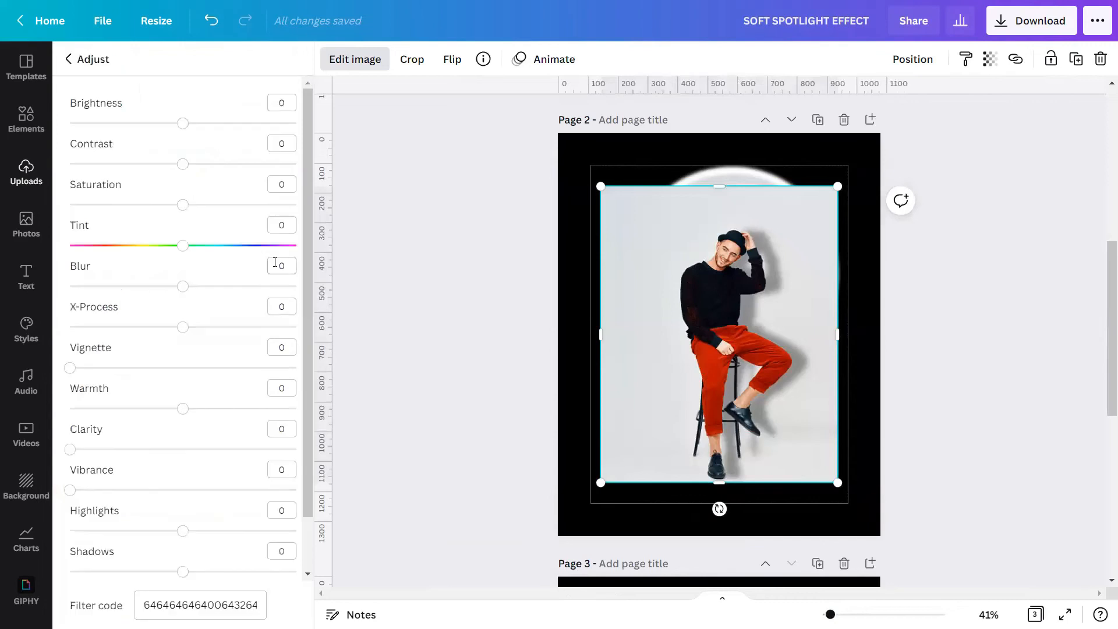
pyautogui.click(283, 102)
pyautogui.press('BackSpace')
pyautogui.write('-25')
pyautogui.click(282, 142)
pyautogui.write('25')
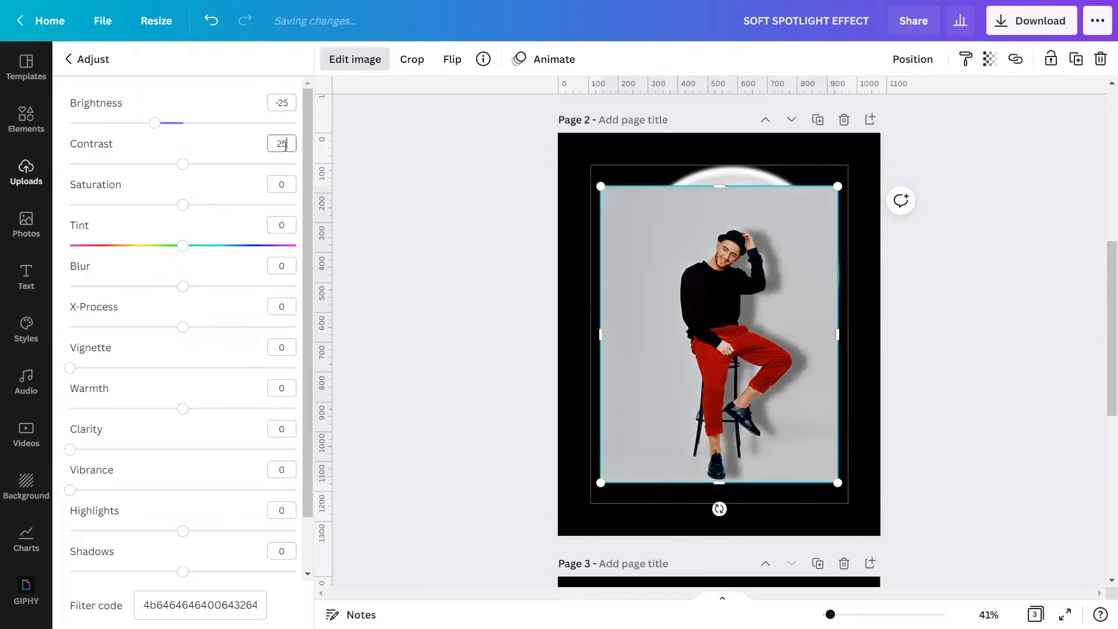
pyautogui.click(292, 184)
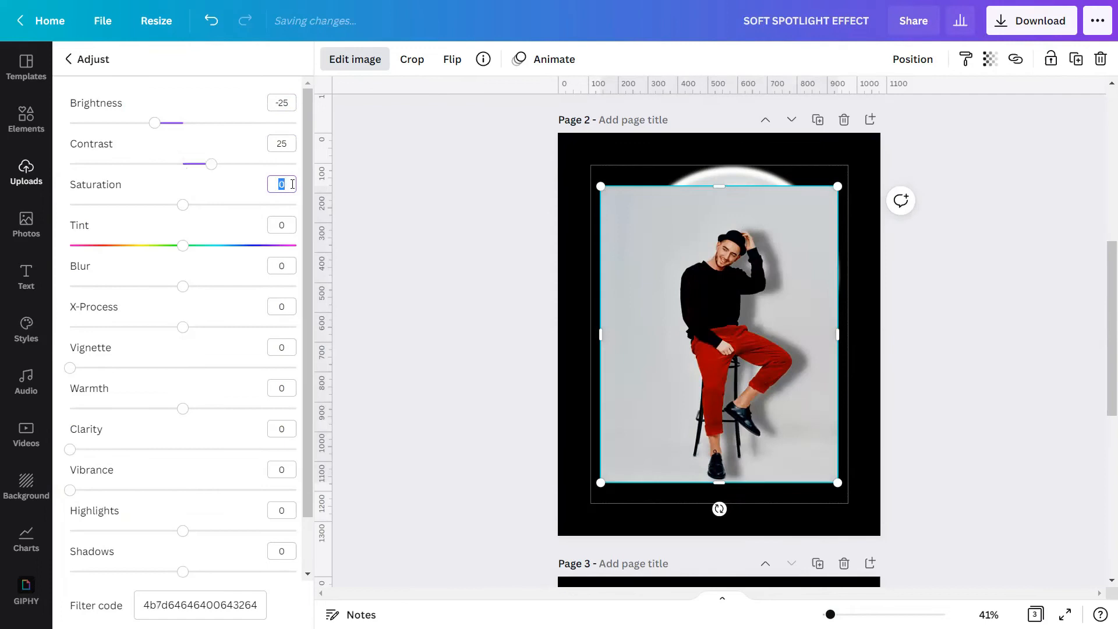
pyautogui.write('40')
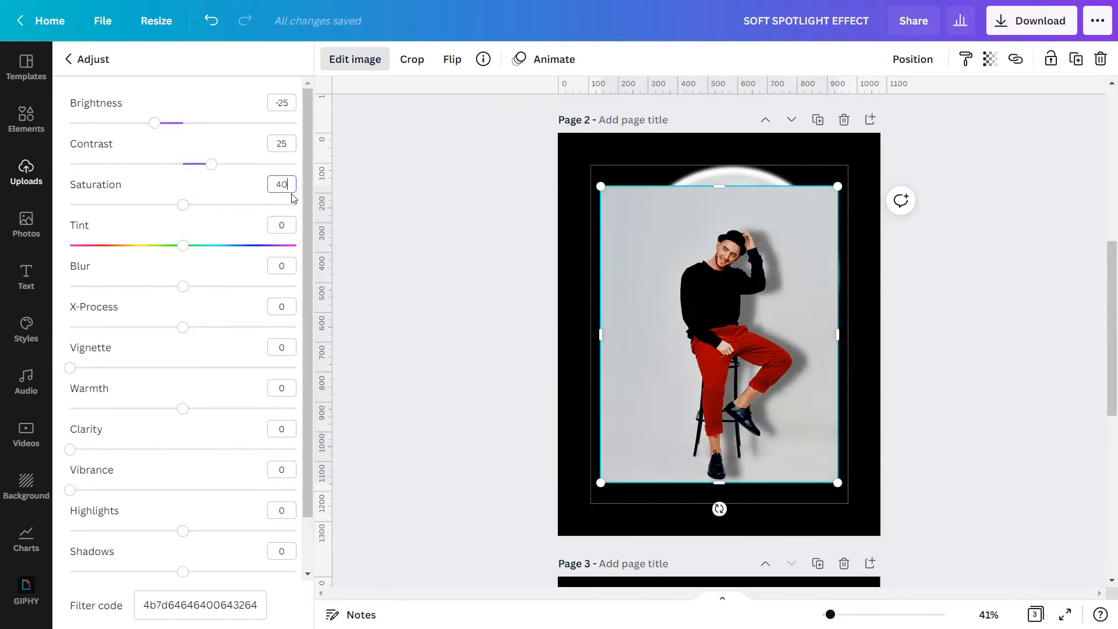
# Set the new photo's vignette to 100.
pyautogui.scroll(-2, 250, 261)
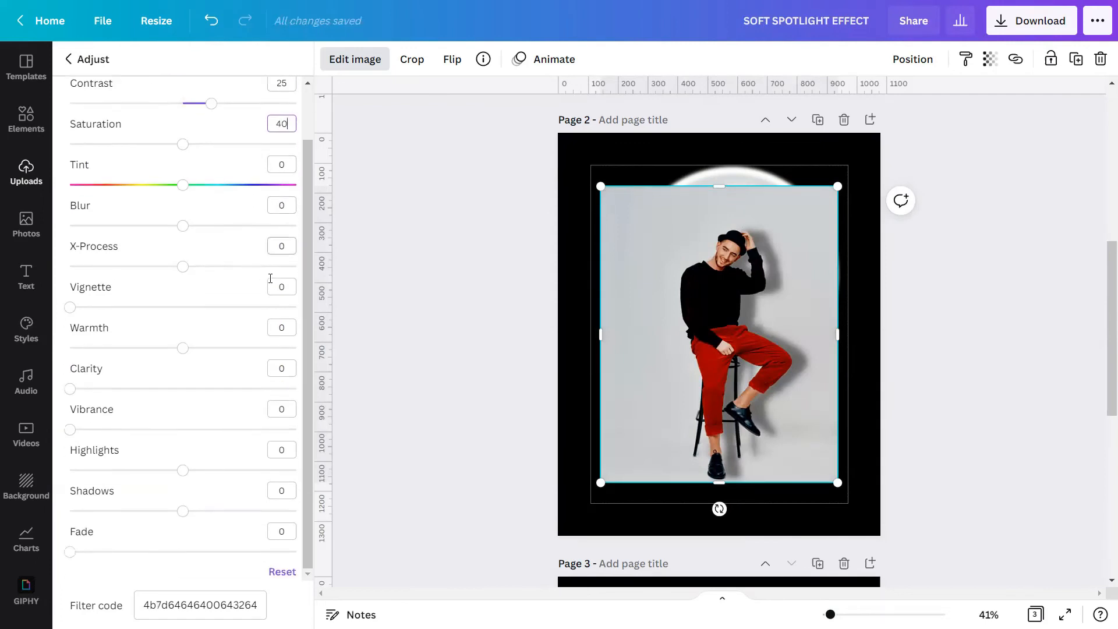
pyautogui.click(283, 285)
pyautogui.write('100')
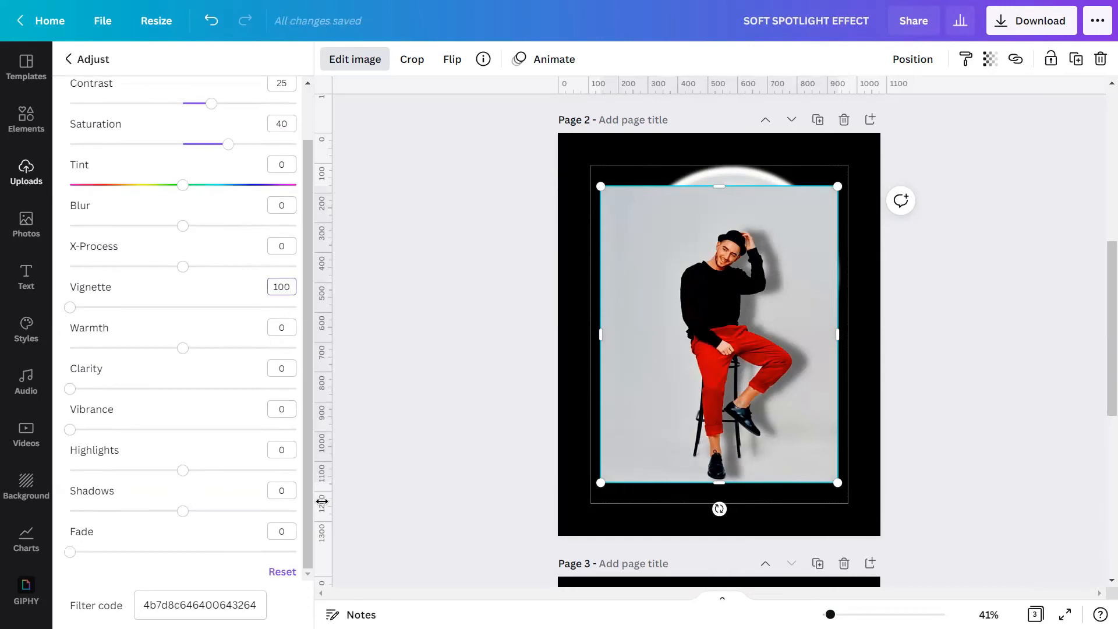
pyautogui.click(356, 364)
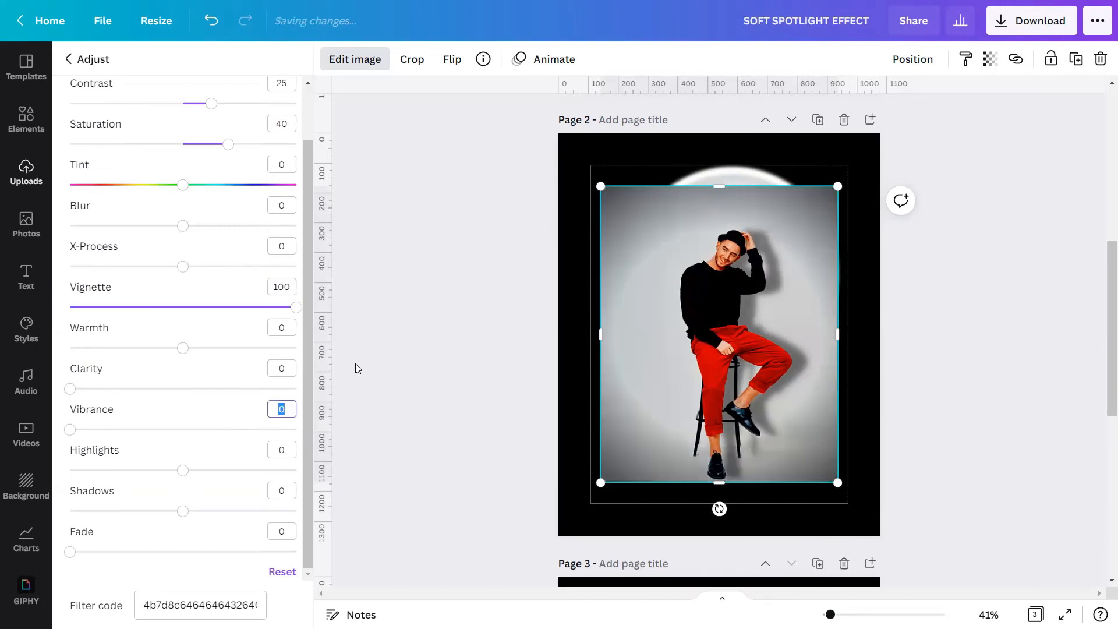
# Set the vignetted photo's transparency to 45.
pyautogui.click(989, 61)
pyautogui.doubleClick(981, 106)
pyautogui.press('BackSpace')
pyautogui.write('45')
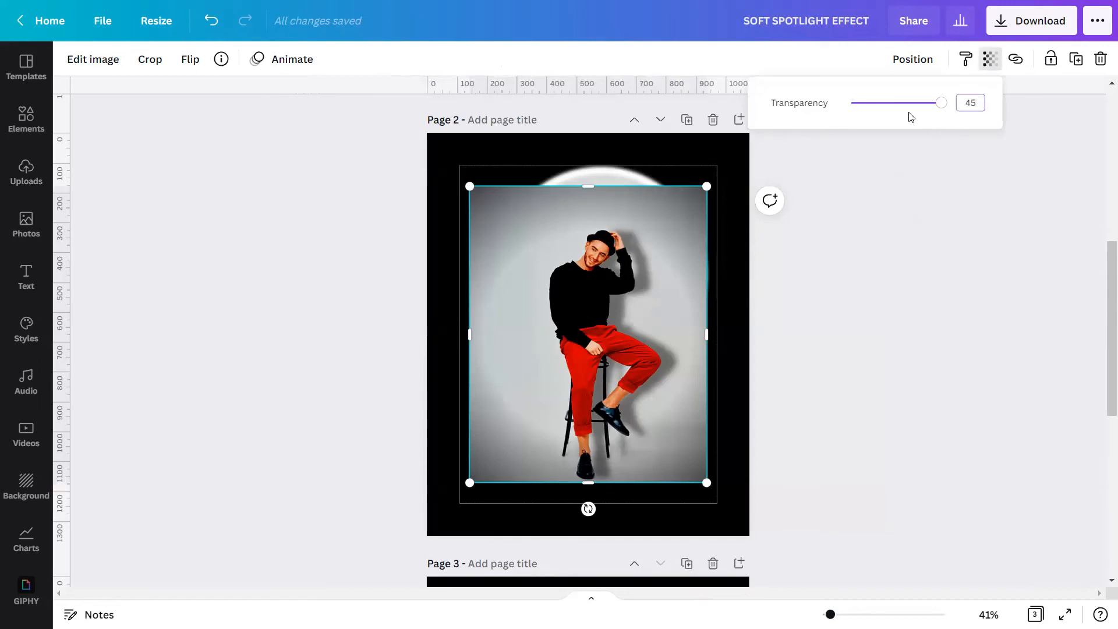
pyautogui.press('Return')
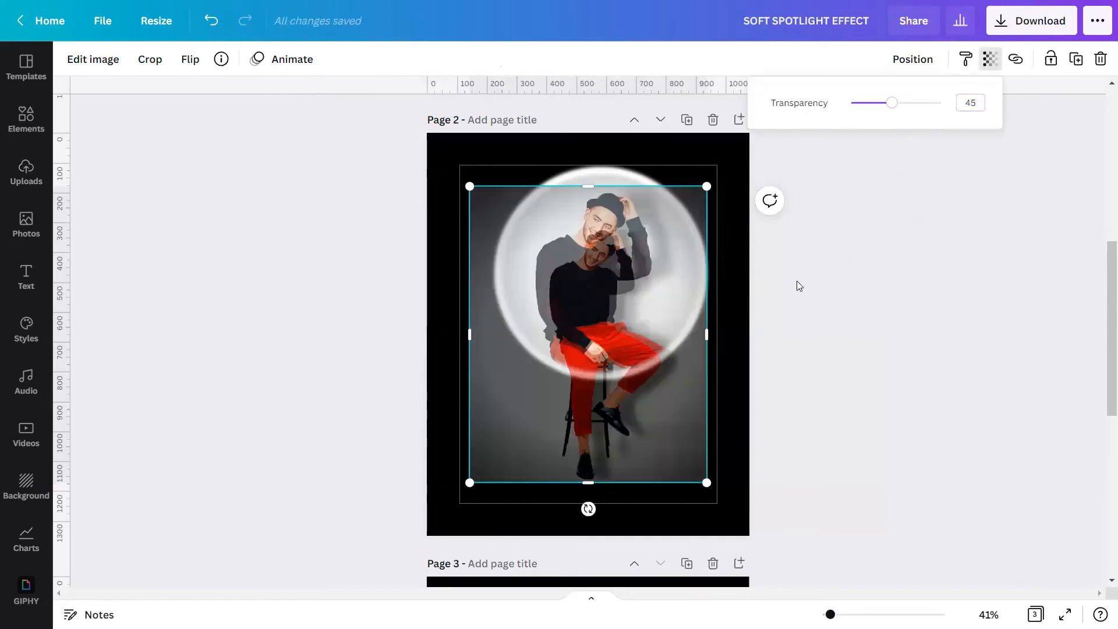
pyautogui.press('Escape')
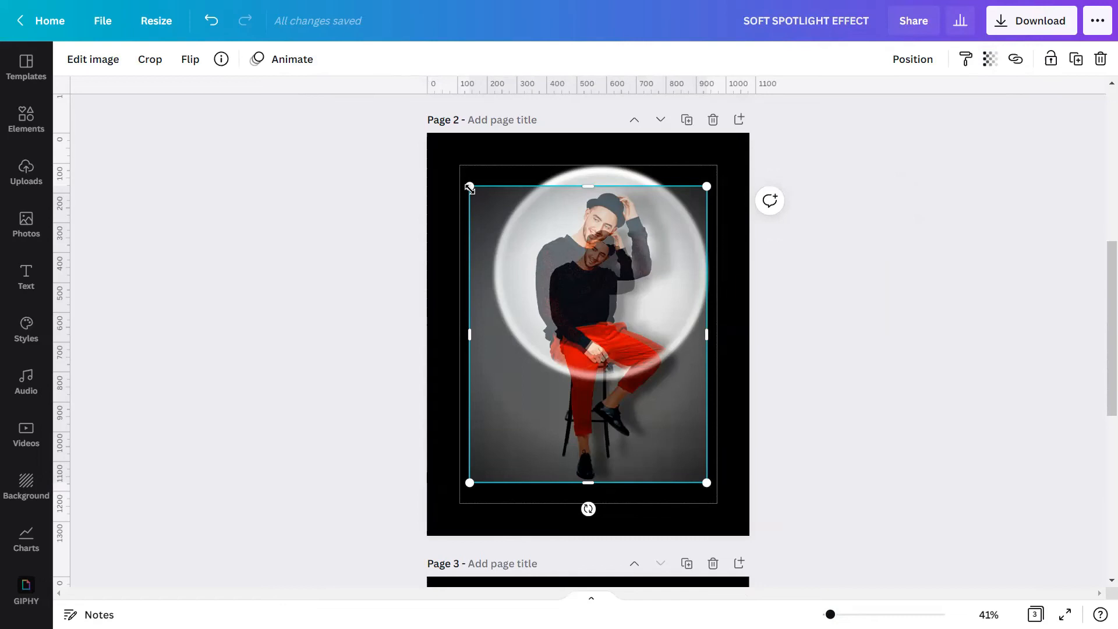
# Enlarge the faded photo from opposite corners until it fills page 2 and its figure lines up with the circular photo.
pyautogui.moveTo(470, 187); pyautogui.dragTo(427, 140)
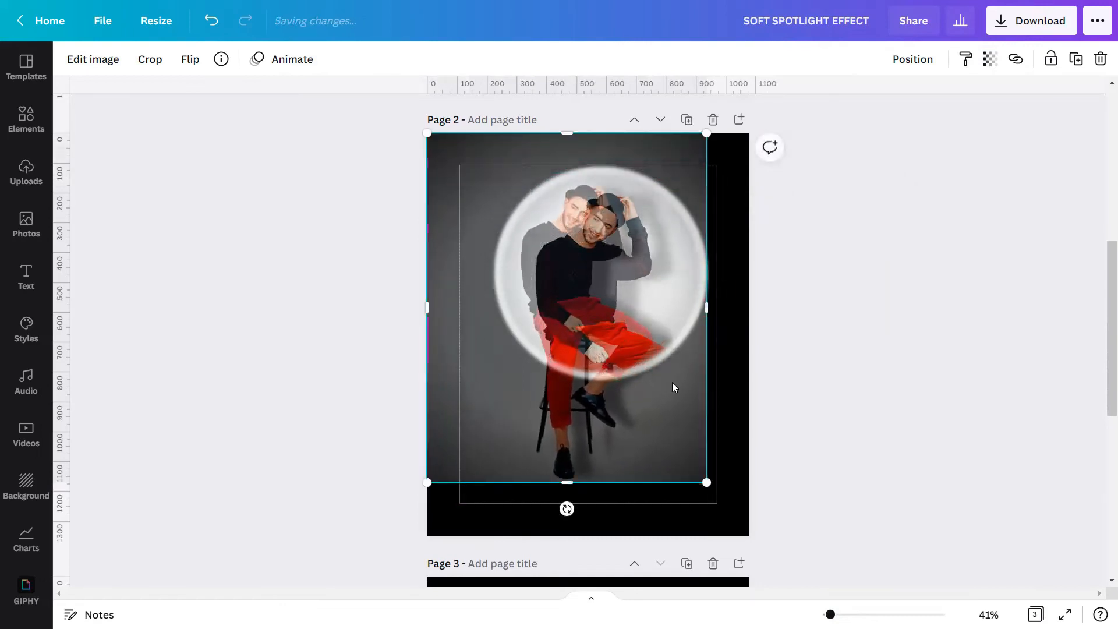
pyautogui.moveTo(708, 481); pyautogui.dragTo(750, 532)
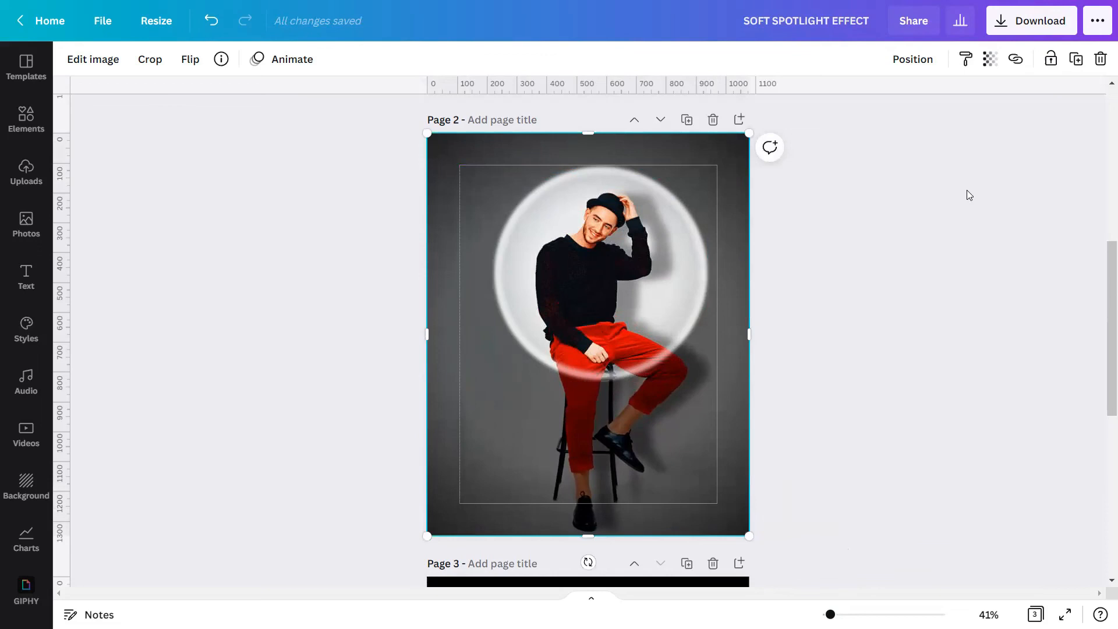
pyautogui.click(912, 59)
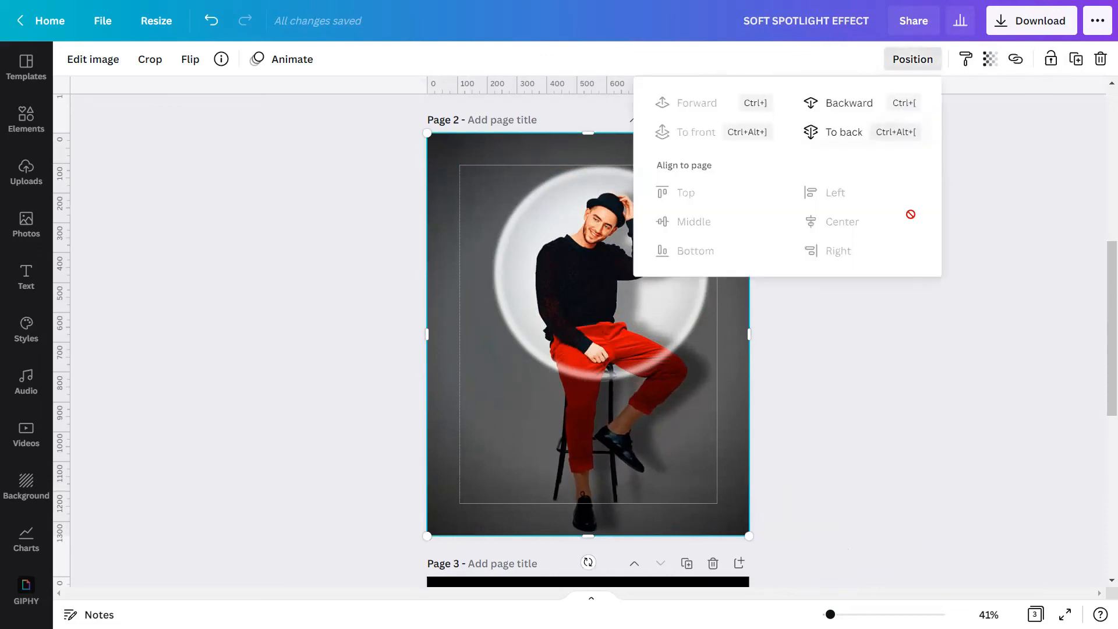
pyautogui.click(905, 327)
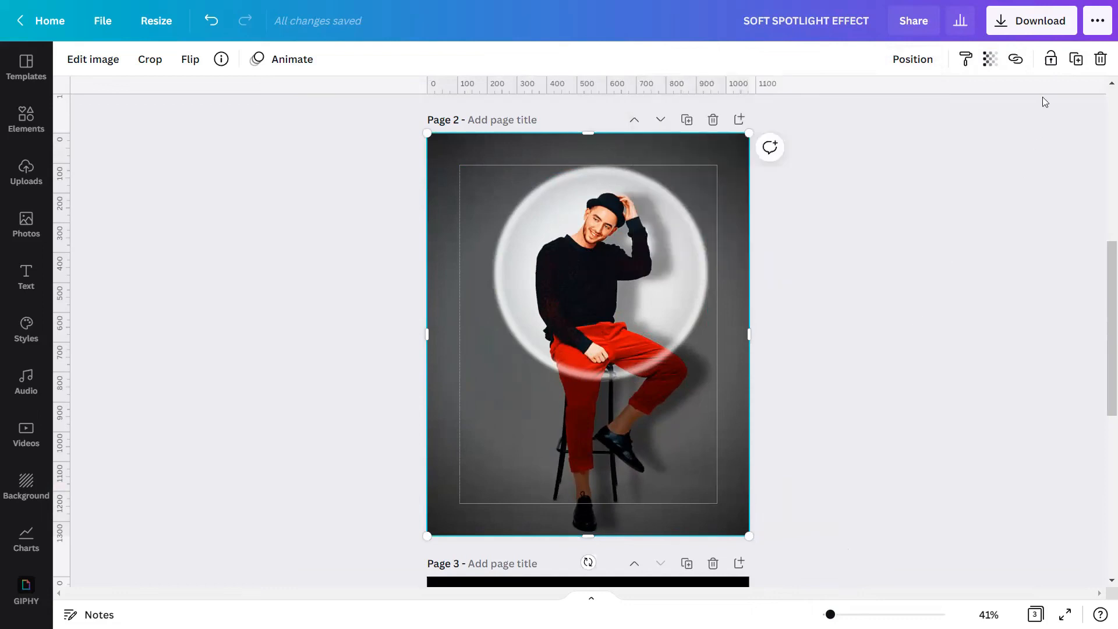
# Fully lock the page-filling photo on page 2 and open the design in full-screen view.
pyautogui.click(1050, 60)
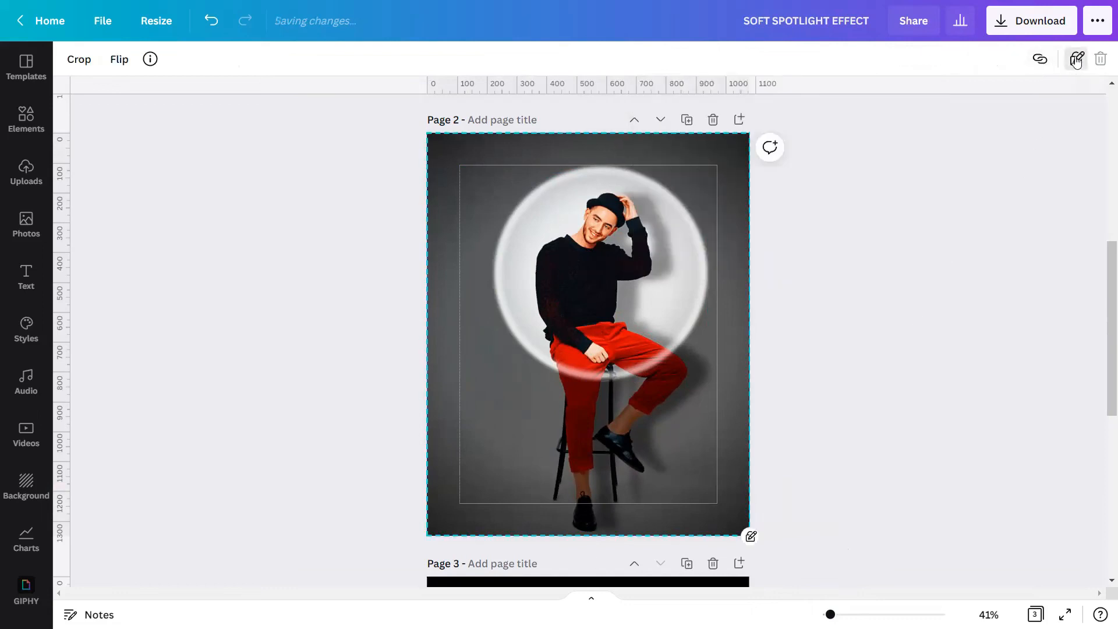
pyautogui.click(1071, 60)
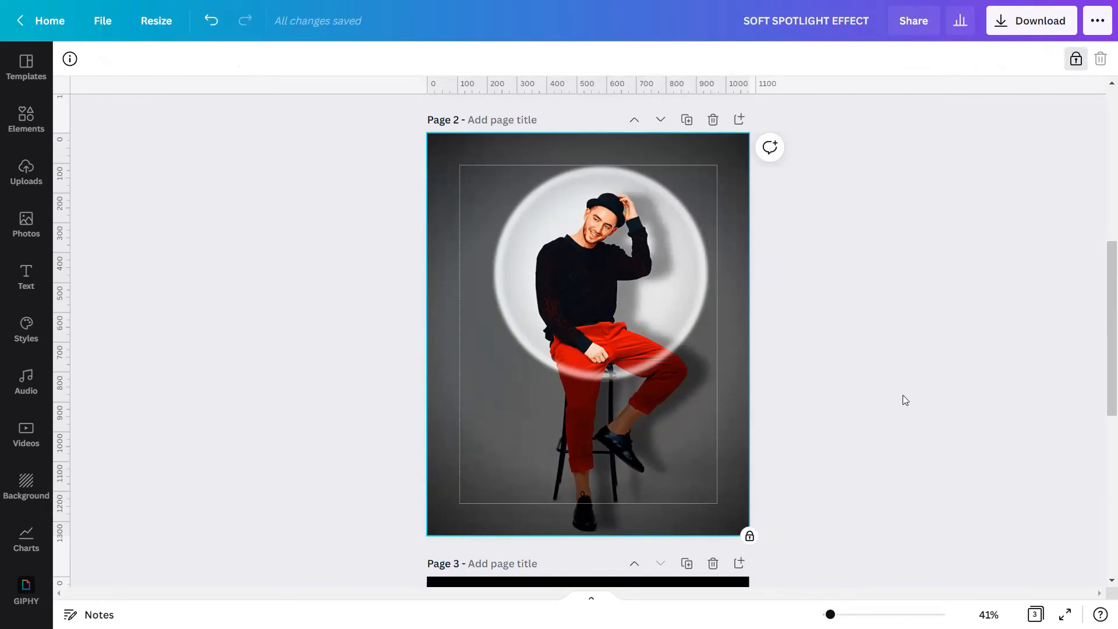
pyautogui.click(1065, 614)
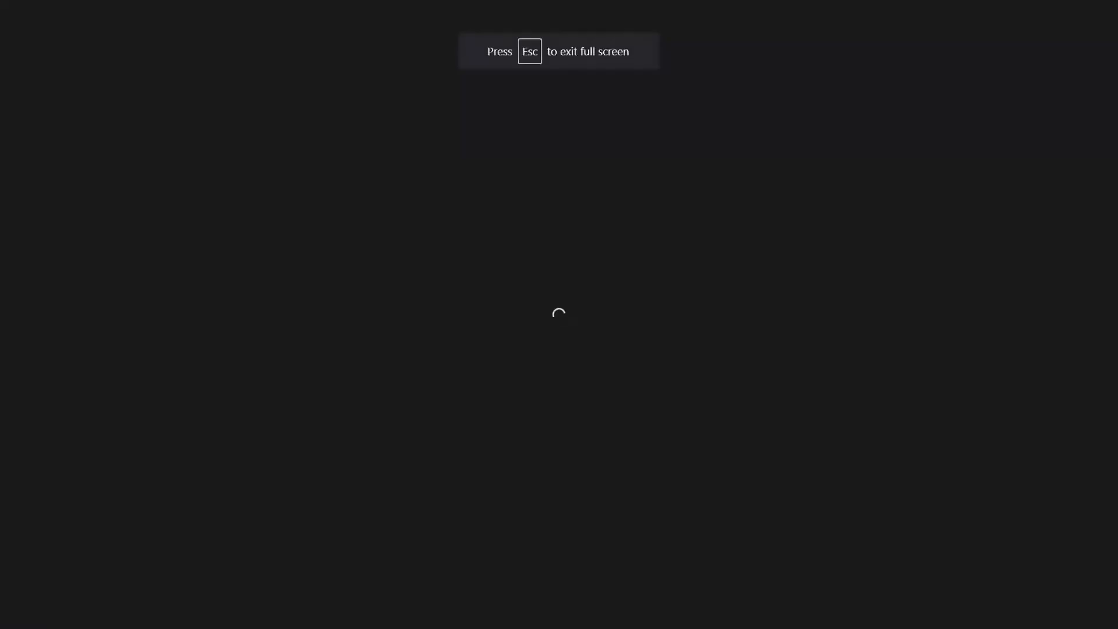